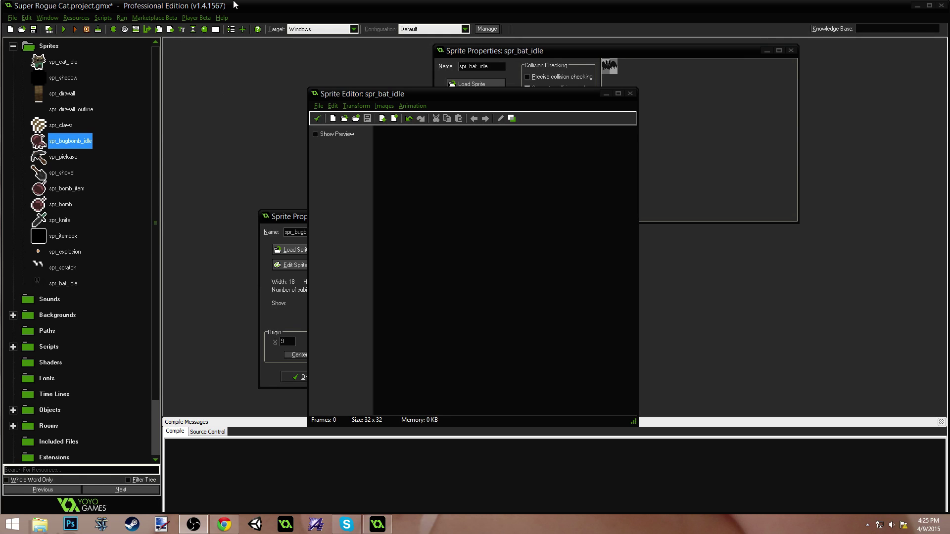
# Step: Create a new blank 18 by 18 pixel image for the spr_bat_idle sprite
pyautogui.click(317, 119)
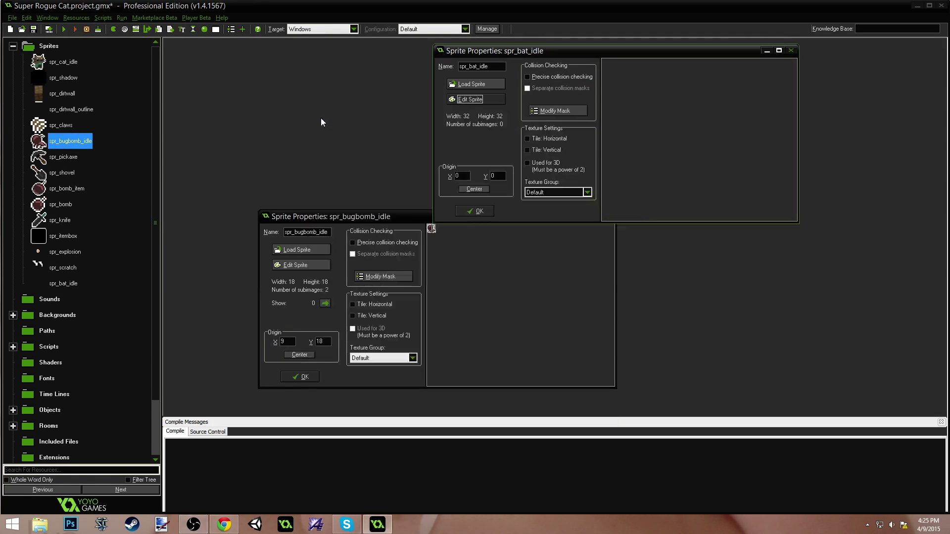
pyautogui.click(470, 100)
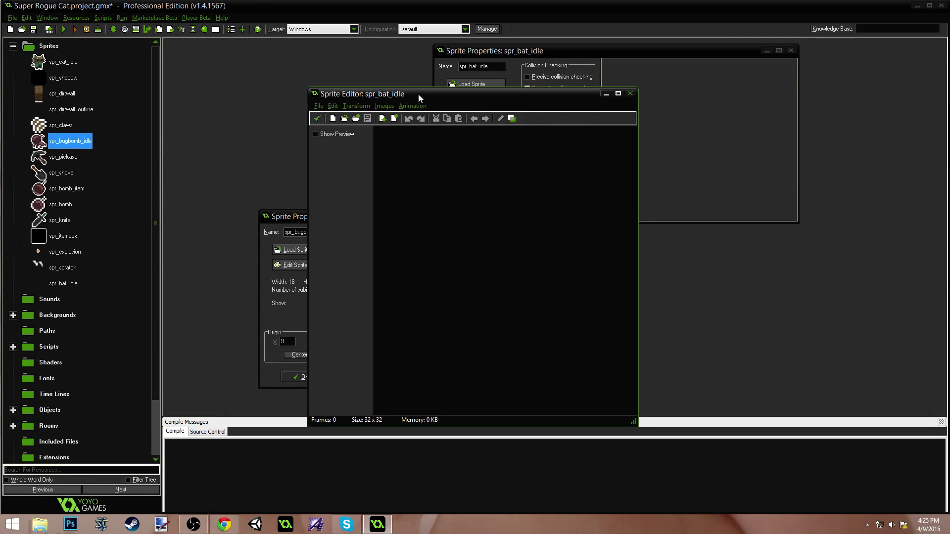
pyautogui.moveTo(418, 93); pyautogui.dragTo(574, 67)
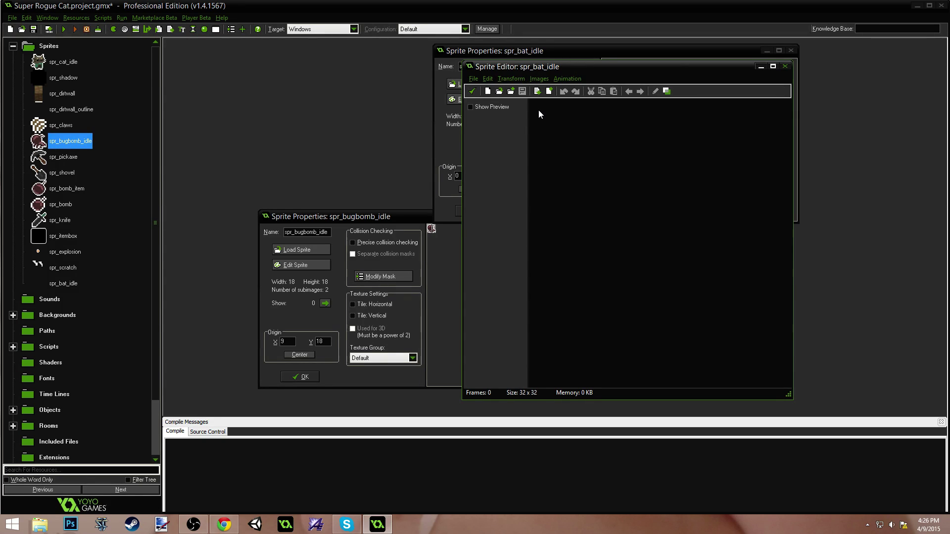
pyautogui.click(487, 92)
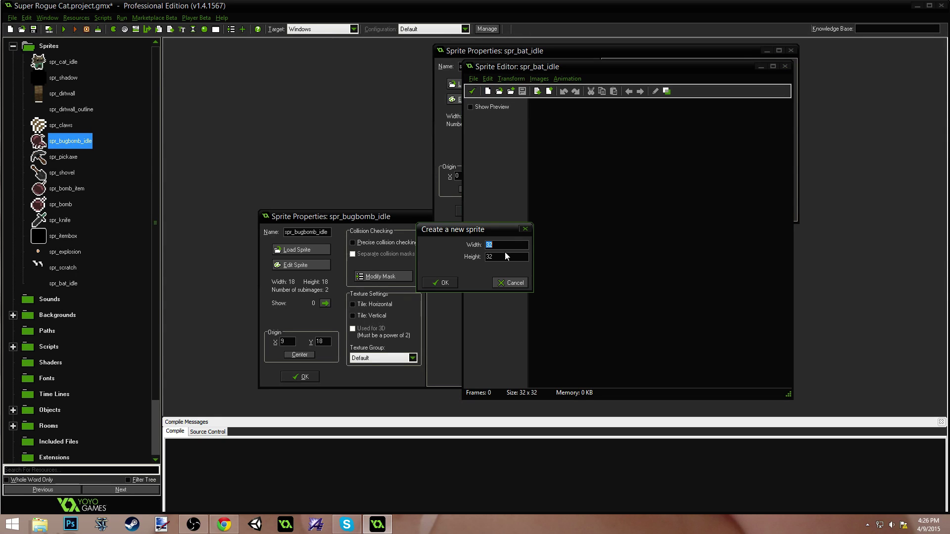
pyautogui.write('18')
pyautogui.press('Tab')
pyautogui.write('18')
pyautogui.press('Return')
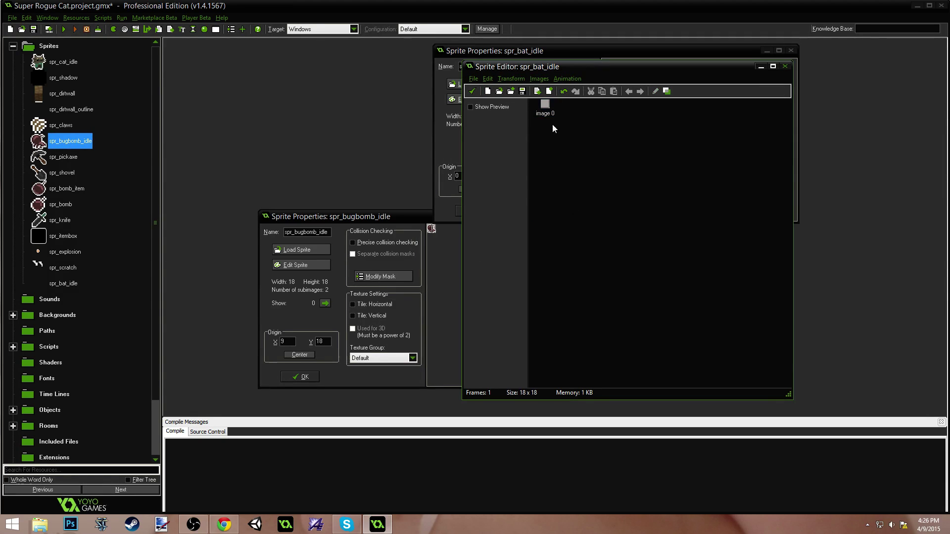
# Step: Open the blank image for editing and paint a 4 by 4 pixel near-black block as the bat's head
pyautogui.doubleClick(550, 114)
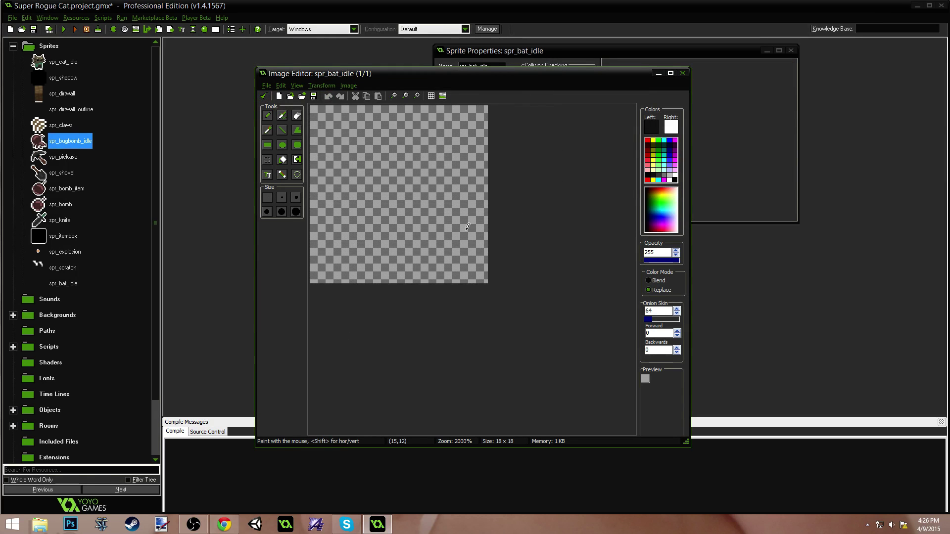
pyautogui.scroll(1, 467, 227)
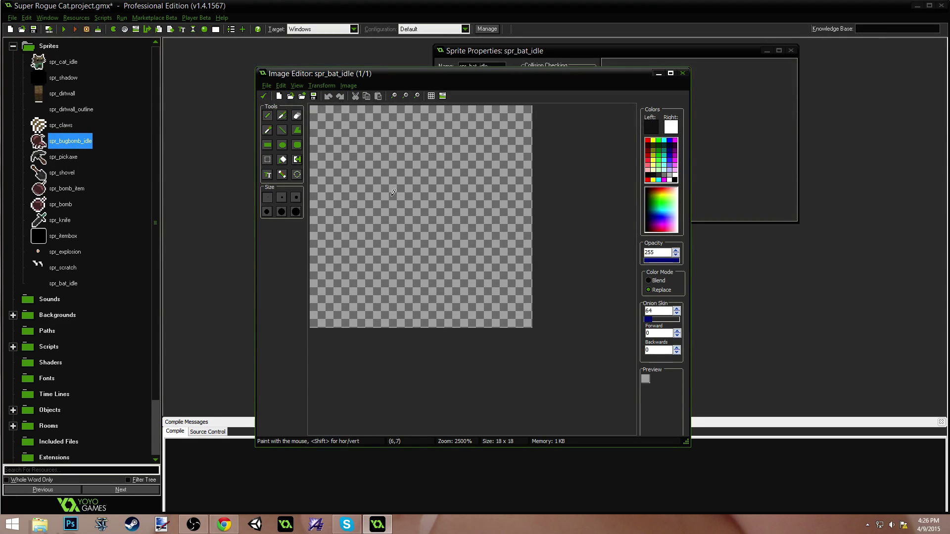
pyautogui.moveTo(392, 181)
pyautogui.mouseDown()
pyautogui.moveTo(394, 202)
pyautogui.moveTo(425, 206)
pyautogui.moveTo(428, 178)
pyautogui.moveTo(390, 169)
pyautogui.moveTo(393, 193)
pyautogui.moveTo(418, 192)
pyautogui.mouseUp()
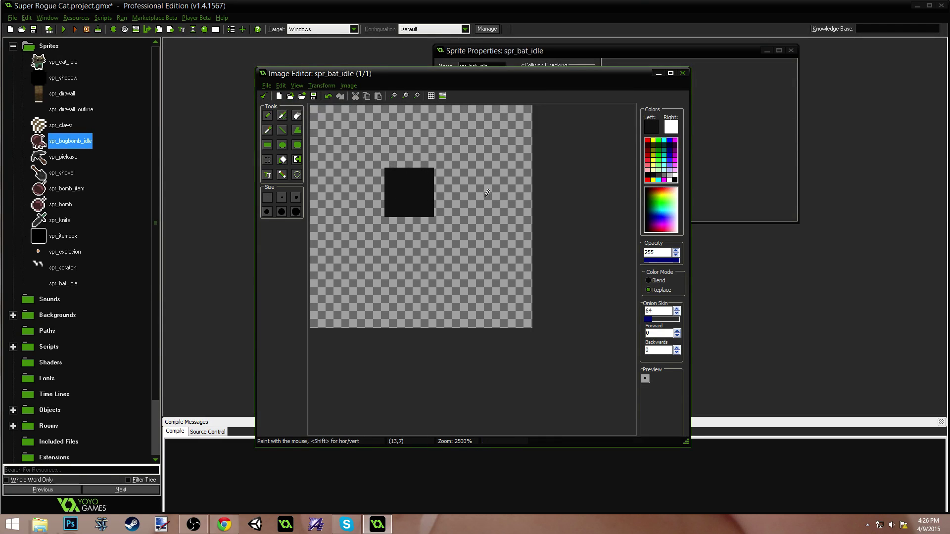
# Step: Paint the bat's right wing in near-black beside the head, with a stepped peak and a pointed outer tip, and extend the body downward
pyautogui.click(452, 186)
pyautogui.click(440, 198)
pyautogui.click(466, 174)
pyautogui.click(478, 162)
pyautogui.click(490, 173)
pyautogui.click(503, 184)
pyautogui.moveTo(514, 197)
pyautogui.mouseDown()
pyautogui.moveTo(513, 254)
pyautogui.moveTo(492, 237)
pyautogui.moveTo(477, 236)
pyautogui.moveTo(474, 250)
pyautogui.moveTo(464, 234)
pyautogui.moveTo(415, 231)
pyautogui.moveTo(476, 177)
pyautogui.moveTo(447, 221)
pyautogui.moveTo(486, 219)
pyautogui.moveTo(482, 189)
pyautogui.moveTo(503, 218)
pyautogui.moveTo(501, 193)
pyautogui.mouseUp()
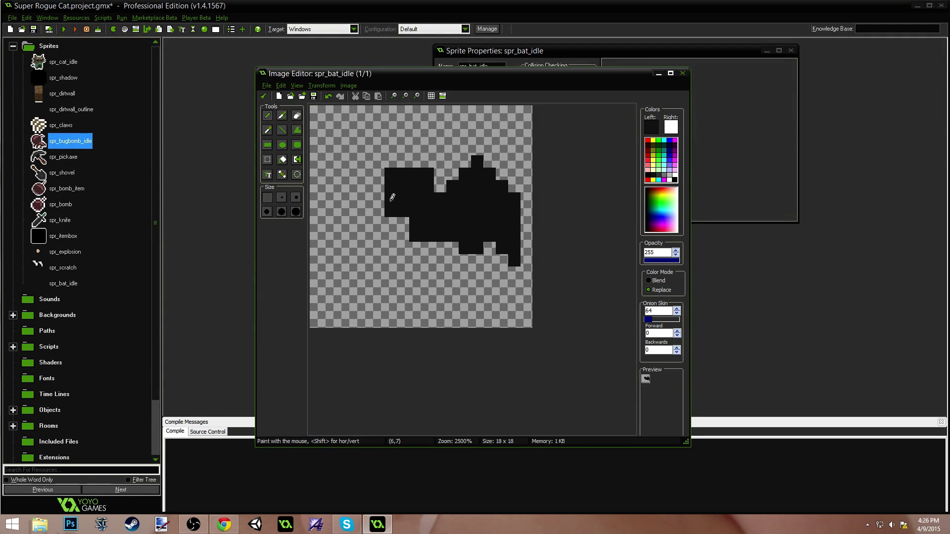
# Step: Paint the bat's left wing with a peak and two lower points, and add a point beneath the right wing
pyautogui.moveTo(381, 198)
pyautogui.mouseDown()
pyautogui.moveTo(359, 171)
pyautogui.moveTo(342, 174)
pyautogui.moveTo(340, 203)
pyautogui.moveTo(330, 197)
pyautogui.moveTo(328, 257)
pyautogui.moveTo(338, 239)
pyautogui.moveTo(362, 238)
pyautogui.moveTo(367, 253)
pyautogui.moveTo(388, 231)
pyautogui.moveTo(409, 231)
pyautogui.moveTo(359, 227)
pyautogui.moveTo(336, 241)
pyautogui.moveTo(336, 200)
pyautogui.moveTo(372, 208)
pyautogui.moveTo(358, 185)
pyautogui.mouseUp()
pyautogui.click(353, 162)
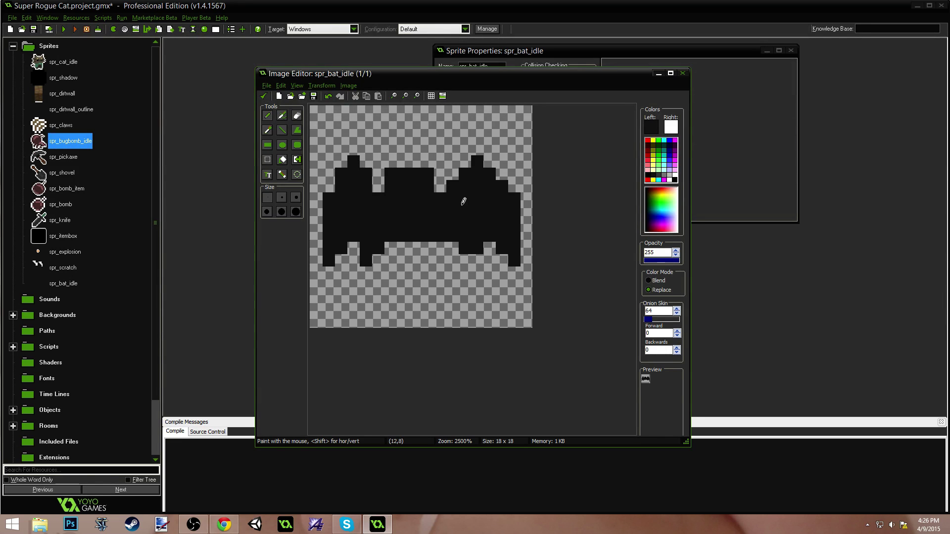
pyautogui.click(477, 260)
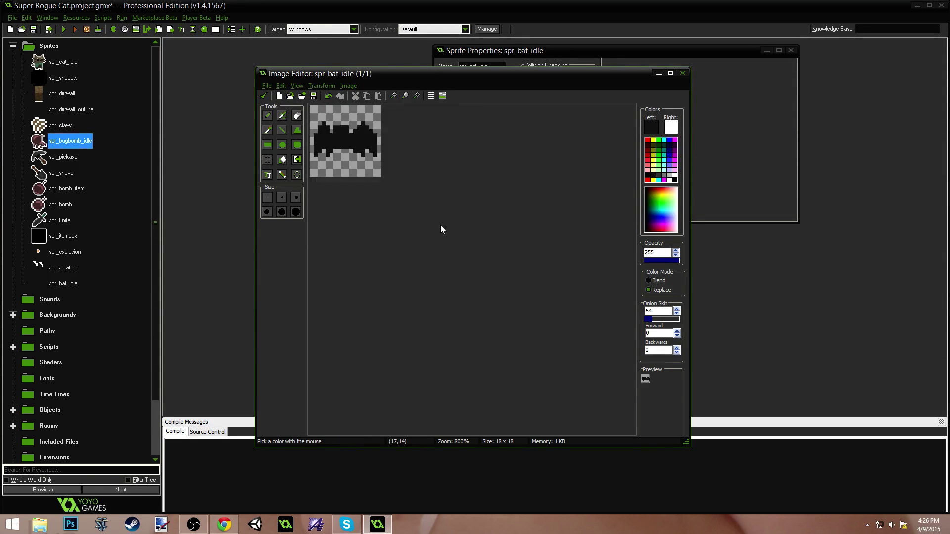
pyautogui.scroll(-5, 441, 225)
pyautogui.scroll(5, 426, 229)
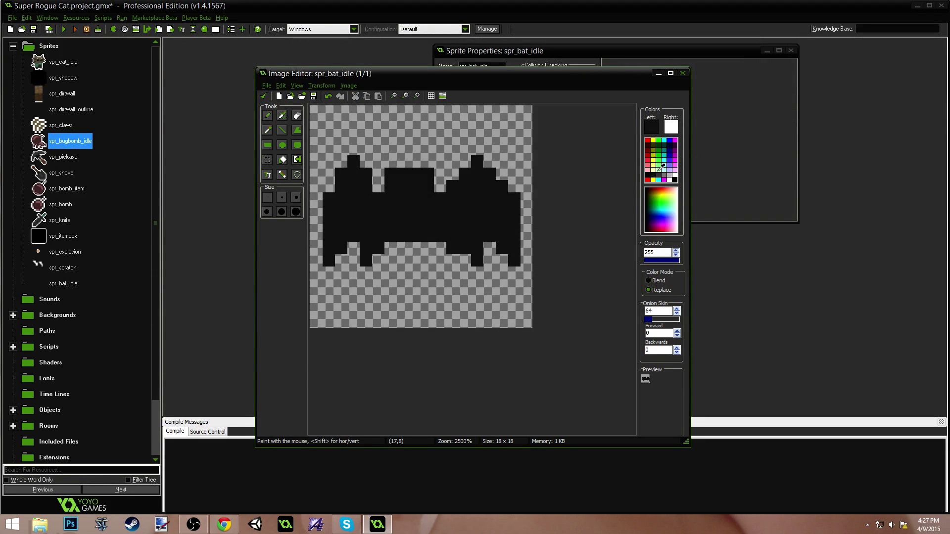
# Step: Mix a dark purple drawing colour with red 60, green 43 and blue 60
pyautogui.click(651, 127)
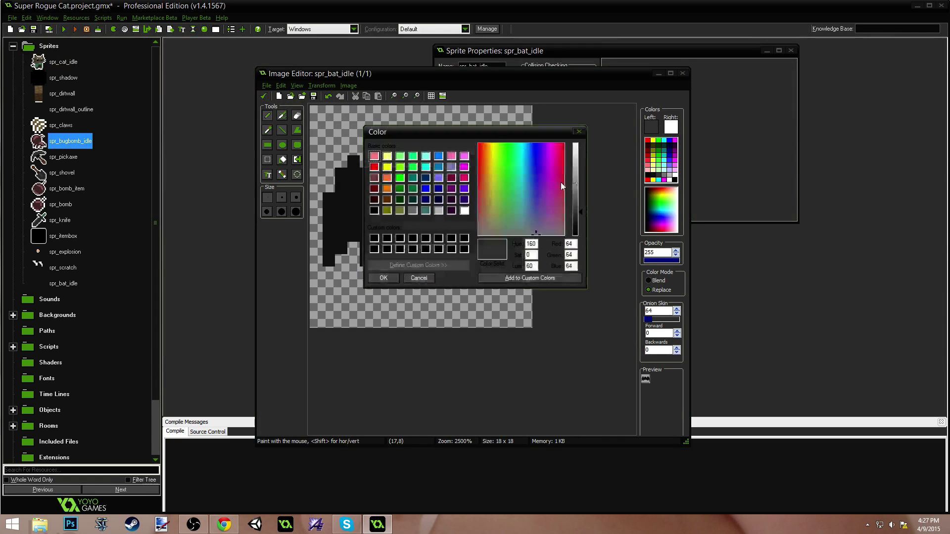
pyautogui.click(489, 195)
pyautogui.click(487, 195)
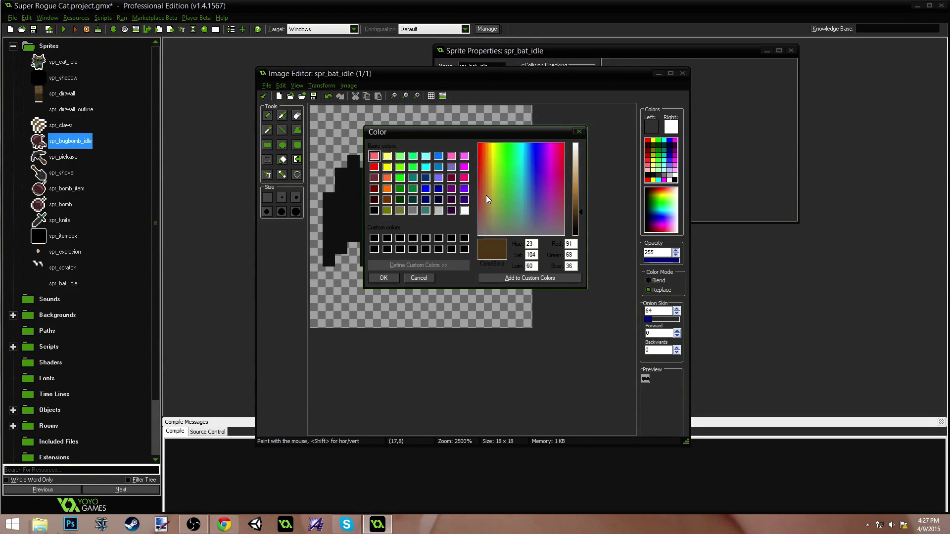
pyautogui.click(489, 195)
pyautogui.moveTo(489, 195); pyautogui.dragTo(486, 220)
pyautogui.click(578, 218)
pyautogui.click(552, 221)
pyautogui.click(551, 220)
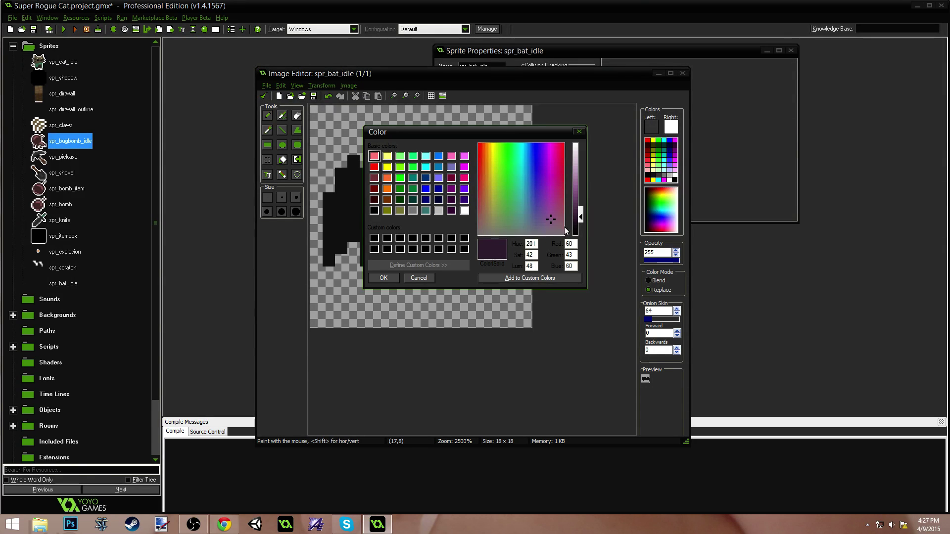
pyautogui.click(377, 279)
# Step: Fill the whole bat silhouette with the dark purple colour
pyautogui.press('f')
pyautogui.click(370, 219)
pyautogui.scroll(-3, 475, 259)
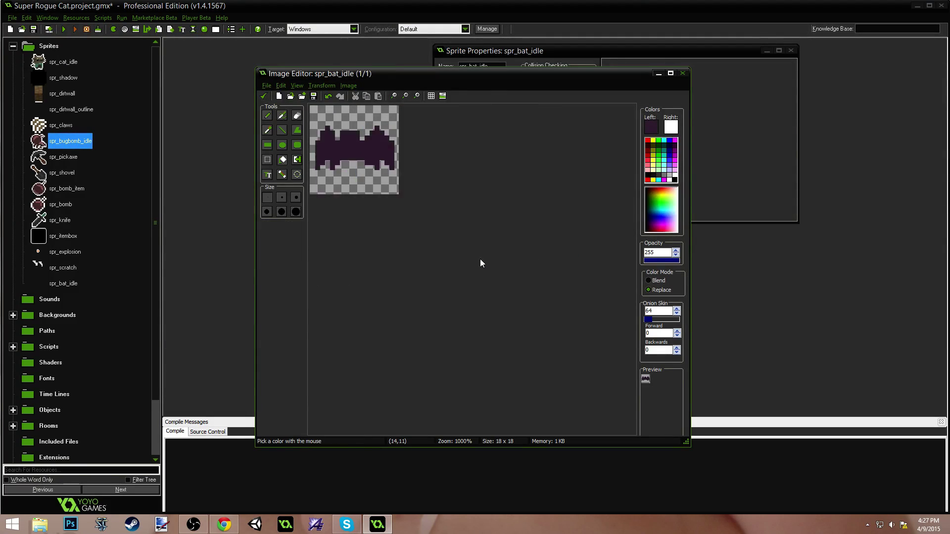
pyautogui.scroll(4, 474, 264)
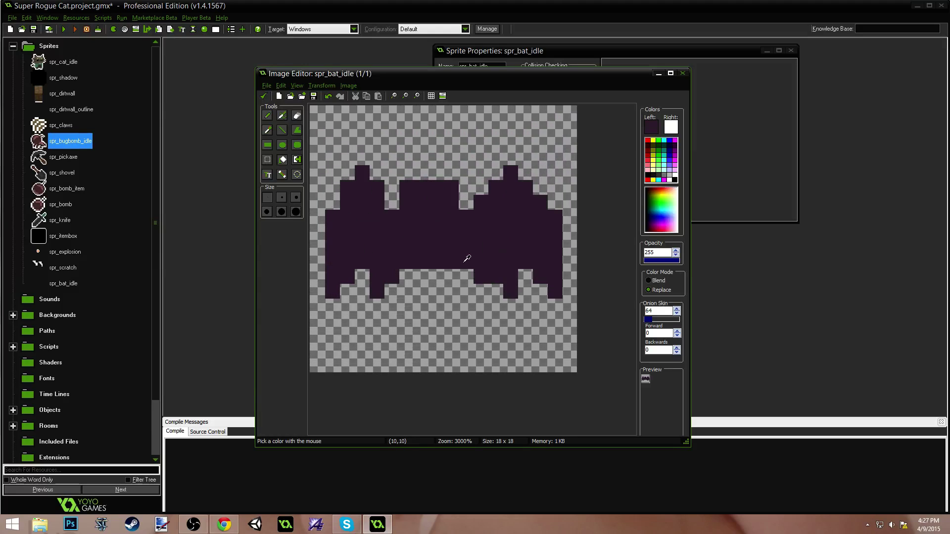
# Step: Paint two near-black eyes, two pixels tall, on the bat's head with the pencil
pyautogui.click(655, 172)
pyautogui.click(268, 117)
pyautogui.click(406, 201)
pyautogui.click(451, 201)
pyautogui.click(436, 202)
pyautogui.moveTo(438, 217); pyautogui.dragTo(450, 217)
pyautogui.click(408, 217)
# Step: Add a white highlight pixel at the outer upper corner of each eye and widen the left eye by one pixel
pyautogui.scroll(-1, 495, 202)
pyautogui.scroll(2, 477, 201)
pyautogui.rightClick(468, 196)
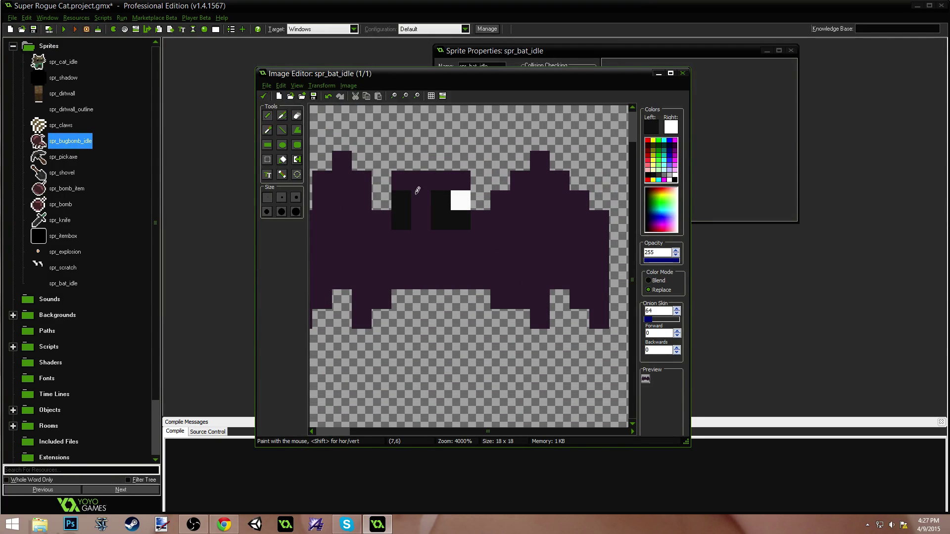
pyautogui.rightClick(400, 200)
pyautogui.scroll(-3, 563, 217)
pyautogui.scroll(3, 543, 221)
pyautogui.click(407, 199)
pyautogui.rightClick(382, 198)
pyautogui.scroll(-3, 456, 221)
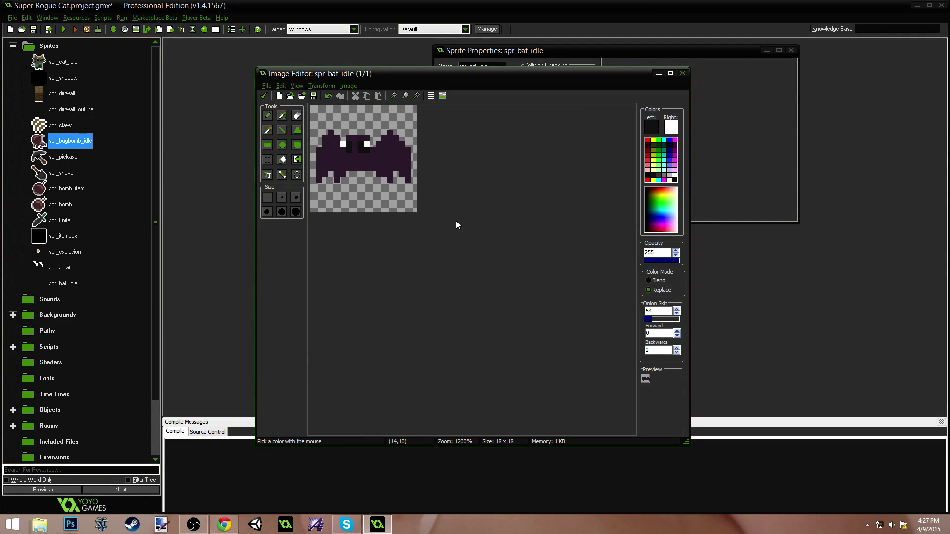
pyautogui.scroll(2, 400, 201)
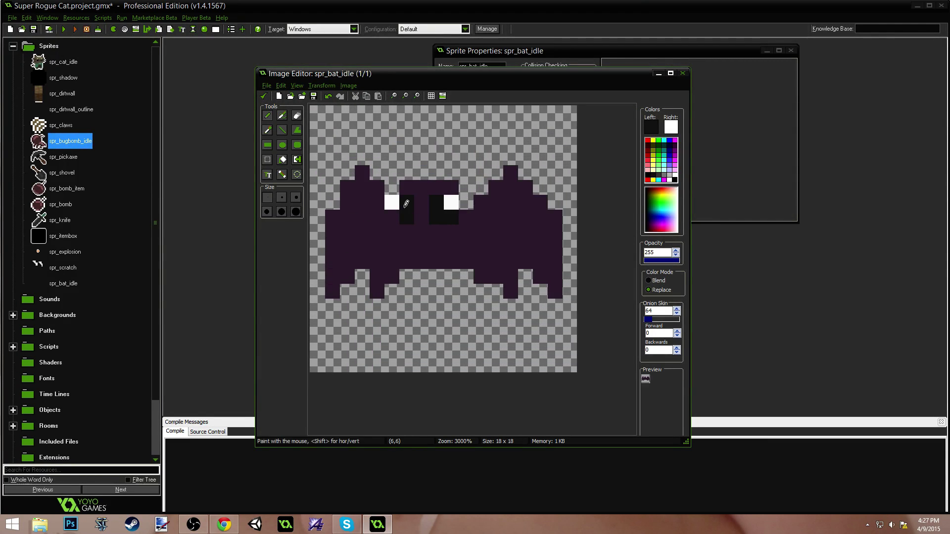
pyautogui.scroll(-3, 458, 212)
pyautogui.scroll(4, 468, 232)
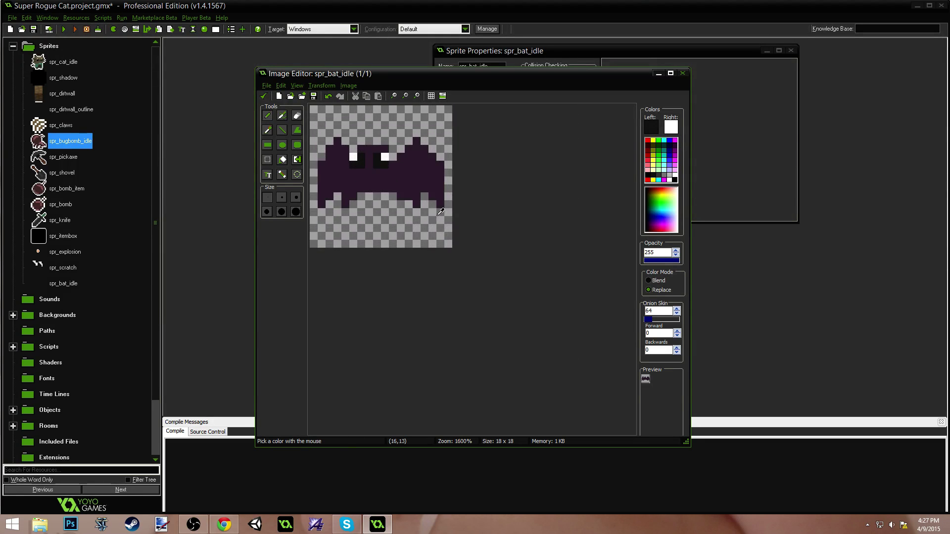
# Step: Paint over both eyes with the body's dark purple and erase the eye pixel left of the head
pyautogui.click(420, 235)
pyautogui.moveTo(436, 217)
pyautogui.mouseDown()
pyautogui.moveTo(438, 203)
pyautogui.moveTo(447, 221)
pyautogui.mouseUp()
pyautogui.keyDown('ctrl'); pyautogui.click(391, 192); pyautogui.keyUp('ctrl')
pyautogui.click(393, 202)
pyautogui.keyDown('ctrl'); pyautogui.click(396, 233); pyautogui.keyUp('ctrl')
pyautogui.click(392, 217)
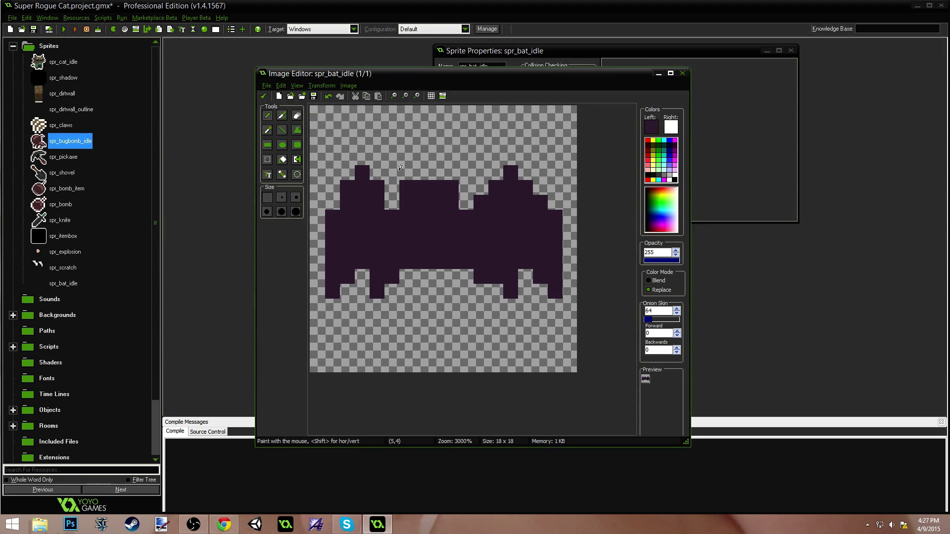
# Step: Draw two ears two pixels tall on the head, the left one pixel wide, the right two pixels wide, with a one-pixel gap
pyautogui.moveTo(406, 174)
pyautogui.mouseDown()
pyautogui.moveTo(421, 157)
pyautogui.moveTo(422, 173)
pyautogui.moveTo(453, 154)
pyautogui.moveTo(399, 166)
pyautogui.moveTo(398, 177)
pyautogui.mouseUp()
pyautogui.keyDown('ctrl'); pyautogui.click(398, 138); pyautogui.keyUp('ctrl')
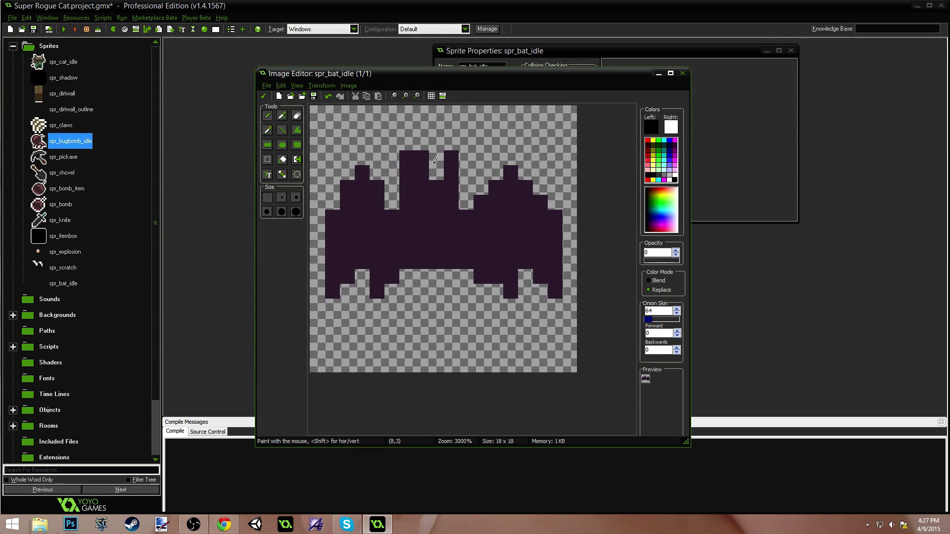
pyautogui.keyDown('ctrl'); pyautogui.click(426, 157); pyautogui.keyUp('ctrl')
pyautogui.moveTo(442, 155)
pyautogui.mouseDown()
pyautogui.moveTo(440, 174)
pyautogui.moveTo(422, 161)
pyautogui.mouseUp()
pyautogui.keyDown('ctrl'); pyautogui.click(422, 143); pyautogui.keyUp('ctrl')
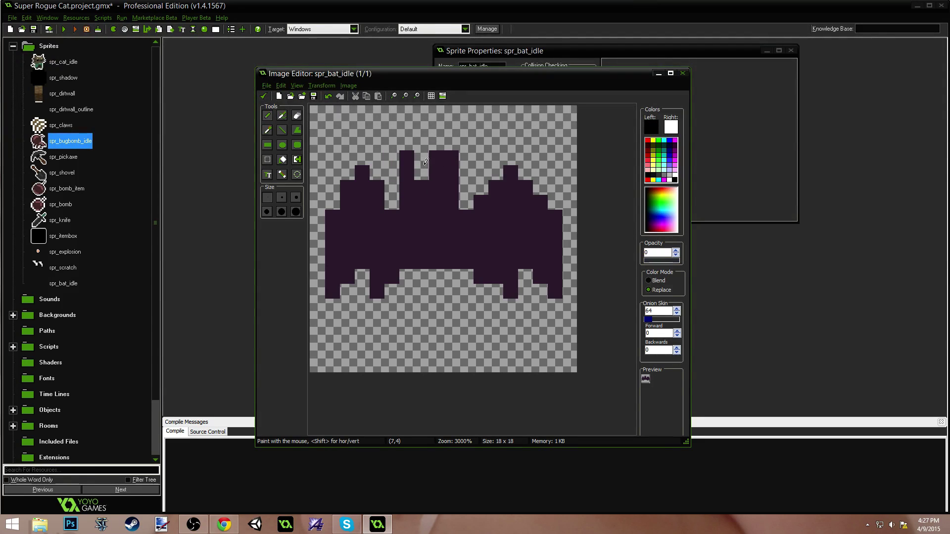
pyautogui.keyDown('ctrl'); pyautogui.click(407, 165); pyautogui.keyUp('ctrl')
pyautogui.scroll(-4, 442, 203)
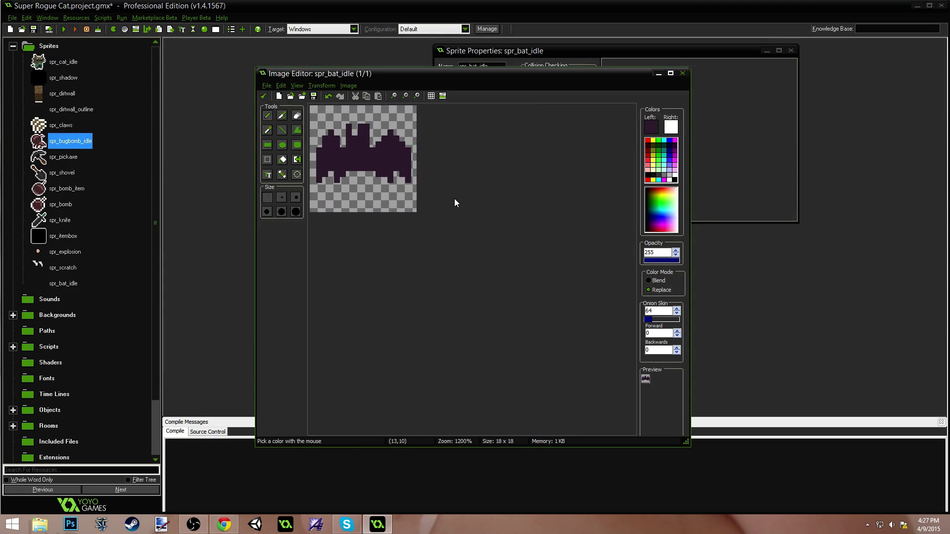
pyautogui.scroll(4, 419, 220)
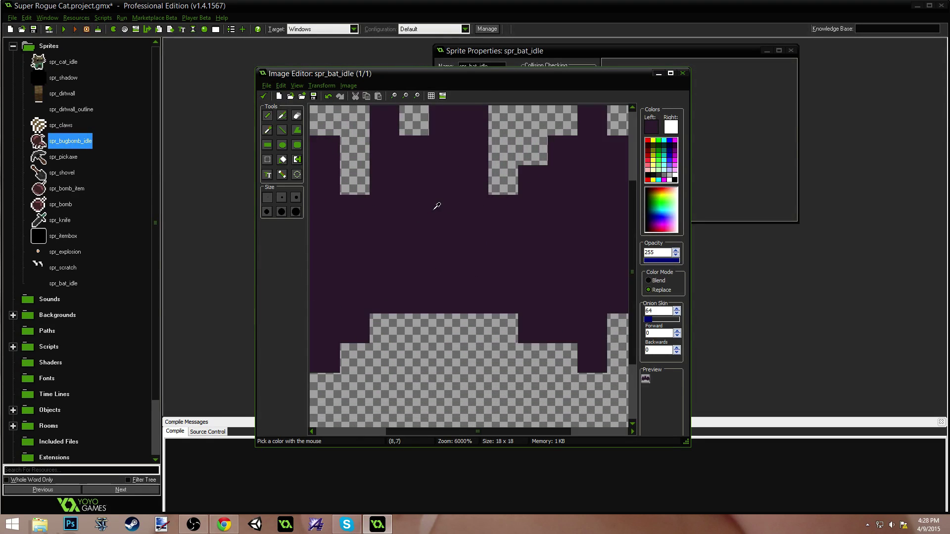
# Step: Widen the upper head by one pixel on each side, two pixels high, in dark purple
pyautogui.scroll(-2, 437, 205)
pyautogui.scroll(1, 436, 198)
pyautogui.click(473, 194)
pyautogui.click(478, 176)
pyautogui.click(382, 176)
pyautogui.click(382, 194)
pyautogui.scroll(-3, 450, 176)
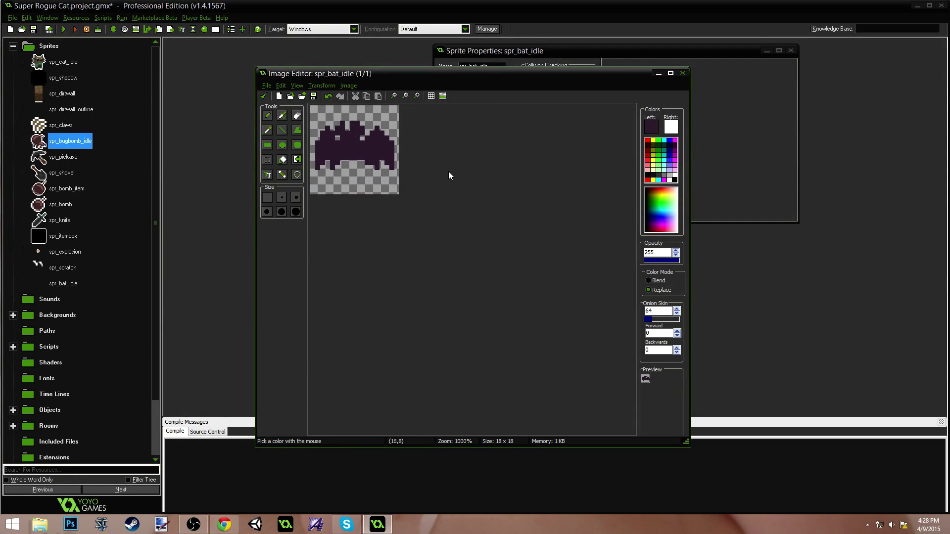
pyautogui.scroll(3, 391, 203)
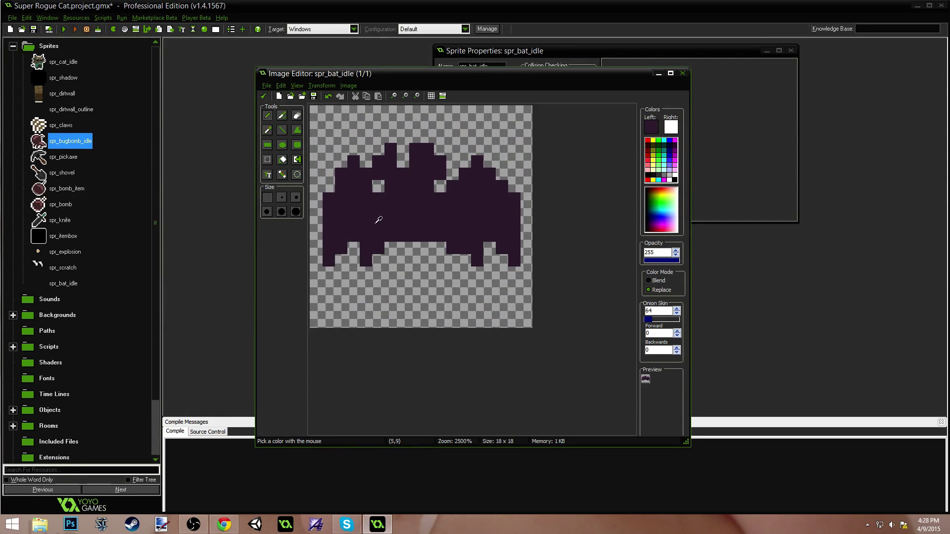
pyautogui.scroll(-2, 395, 219)
pyautogui.scroll(3, 401, 220)
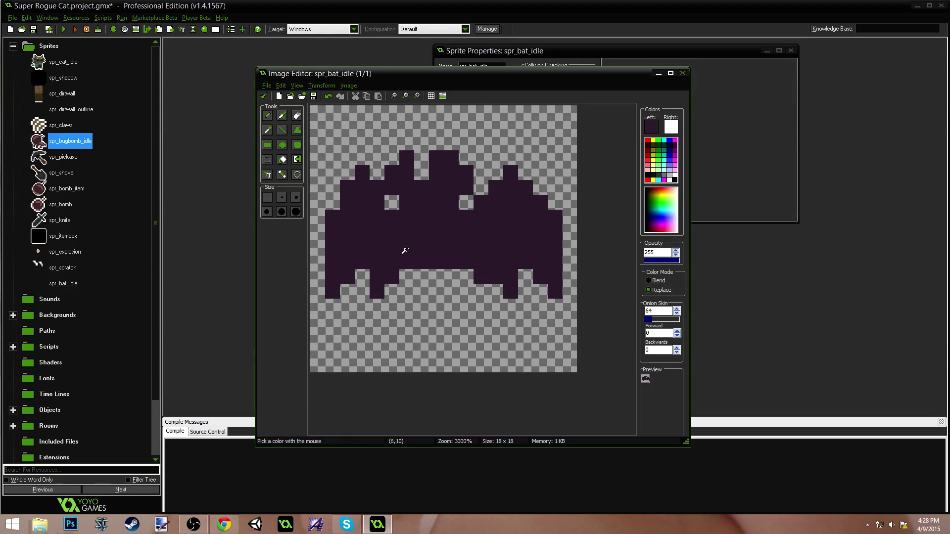
# Step: Extend the left wing's lower edge down by one pixel, lengthening both of its points
pyautogui.click(406, 278)
pyautogui.click(392, 292)
pyautogui.click(377, 307)
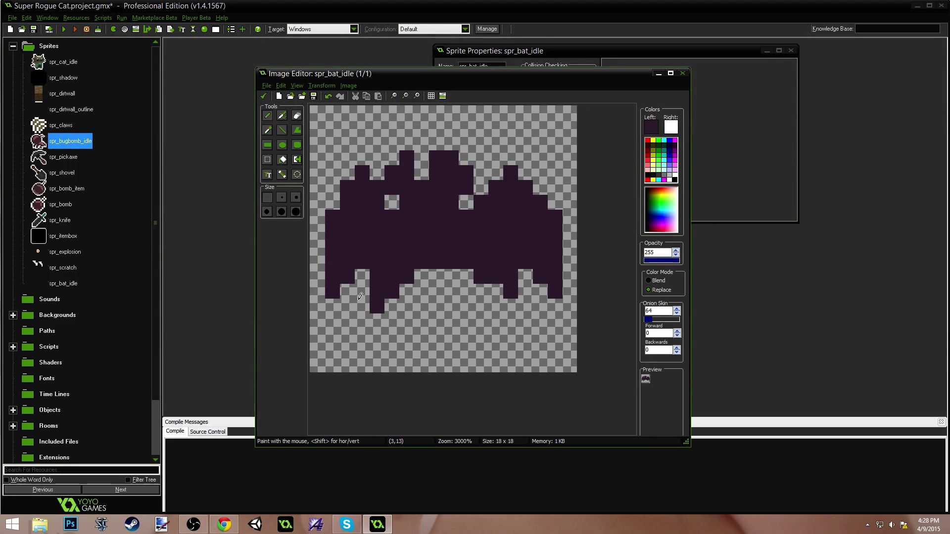
pyautogui.click(360, 273)
pyautogui.click(346, 292)
pyautogui.click(332, 306)
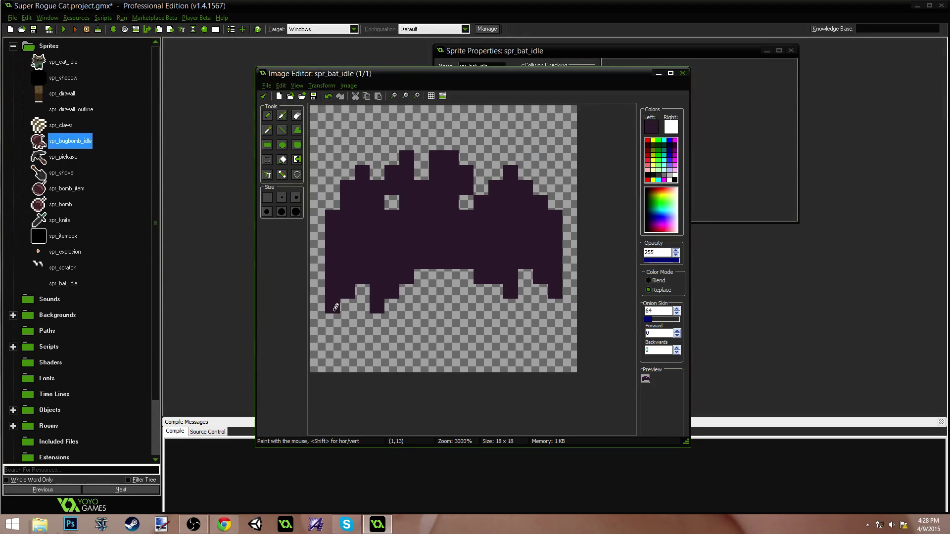
# Step: Extend the right wing's lower edge down by one pixel to match the left wing
pyautogui.click(468, 273)
pyautogui.click(495, 286)
pyautogui.click(512, 301)
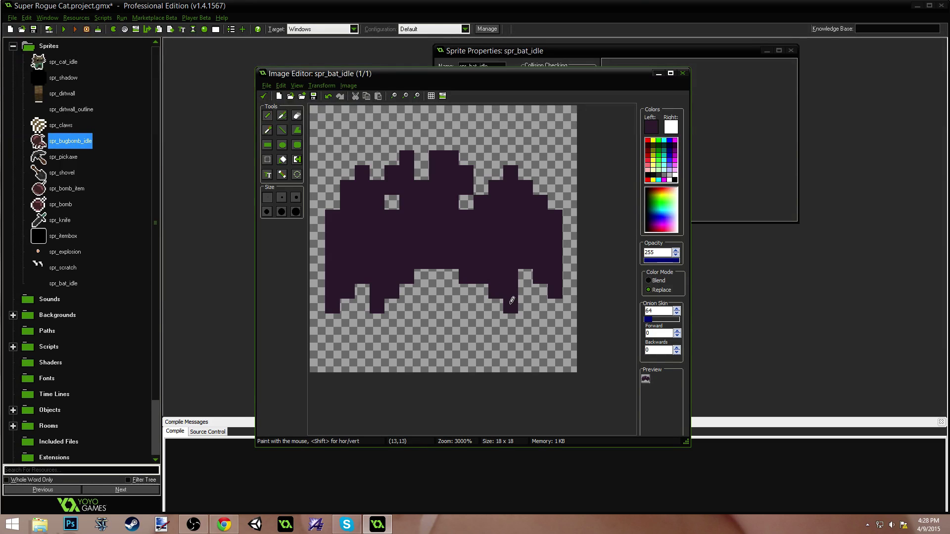
pyautogui.click(525, 276)
pyautogui.click(540, 291)
pyautogui.click(555, 305)
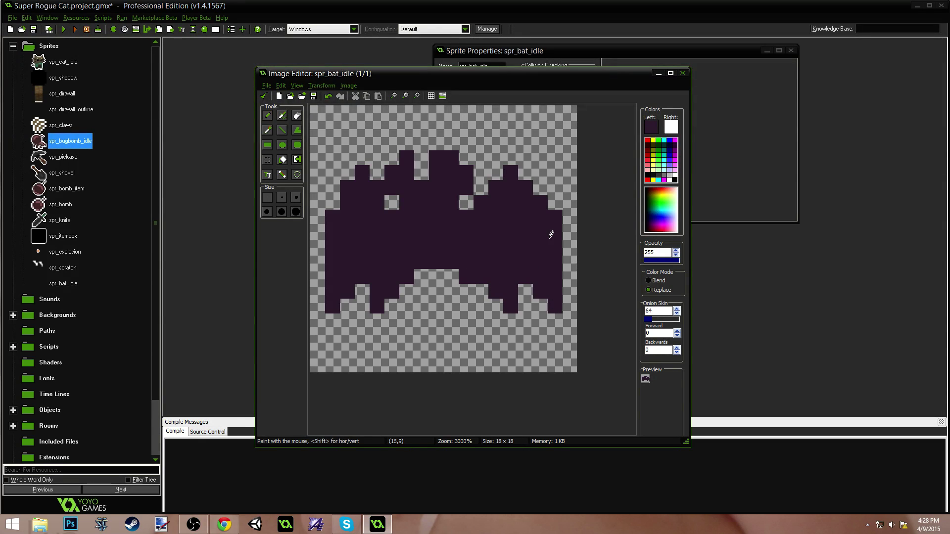
# Step: Make both ears one pixel taller, add a pixel to their outer sides, and erase the gap between them to transparent
pyautogui.scroll(-5, 500, 251)
pyautogui.scroll(5, 487, 251)
pyautogui.click(392, 157)
pyautogui.click(407, 143)
pyautogui.click(421, 156)
pyautogui.click(437, 142)
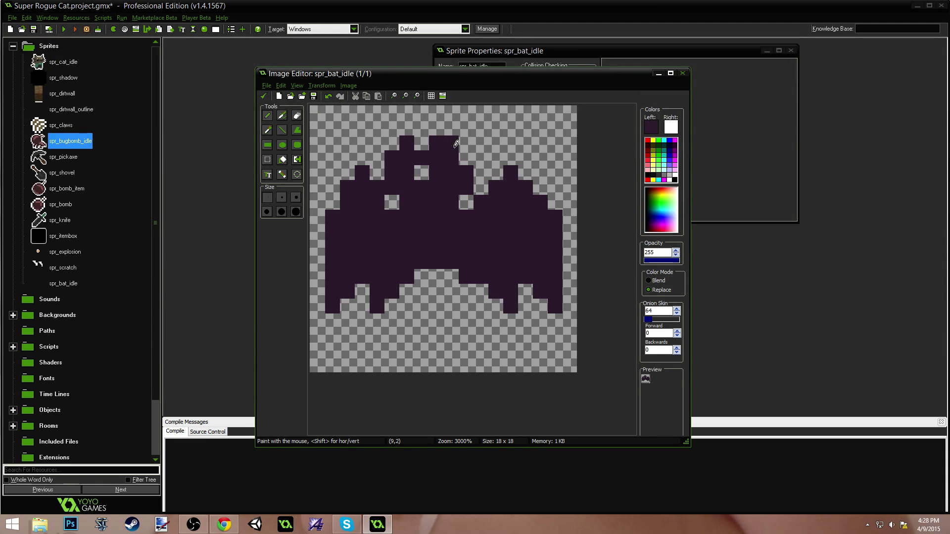
pyautogui.click(463, 155)
pyautogui.keyDown('ctrl'); pyautogui.click(423, 146); pyautogui.keyUp('ctrl')
pyautogui.click(421, 154)
pyautogui.scroll(-5, 465, 222)
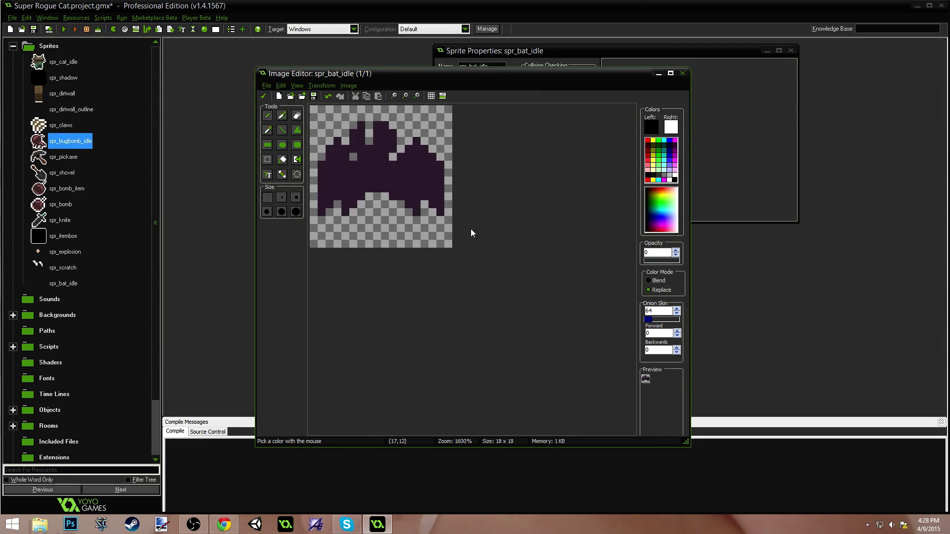
# Step: Sample the body's dark purple and fill a pixel where the head meets the right wing
pyautogui.scroll(2, 469, 231)
pyautogui.keyDown('ctrl'); pyautogui.click(430, 195); pyautogui.keyUp('ctrl')
pyautogui.click(422, 158)
pyautogui.scroll(-2, 457, 215)
pyautogui.scroll(-1, 458, 216)
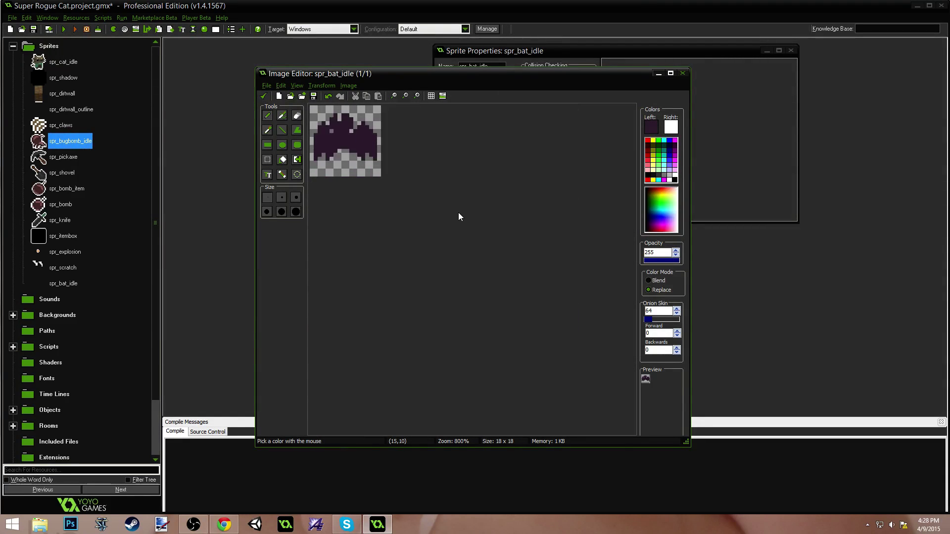
# Step: Outline the bat in white from the left ear around the left wing and lower edge to the right wing's outer edge
pyautogui.scroll(5, 468, 220)
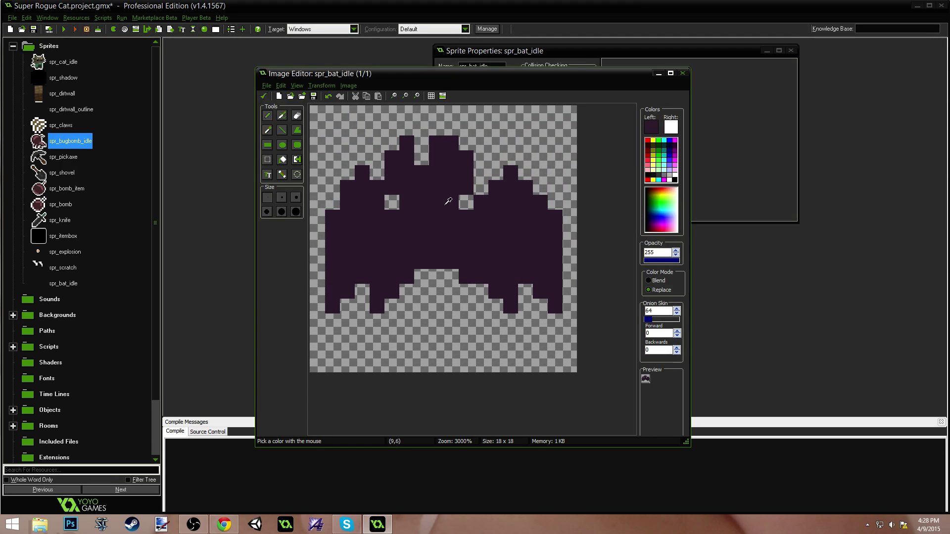
pyautogui.scroll(1, 449, 208)
pyautogui.scroll(-2, 460, 210)
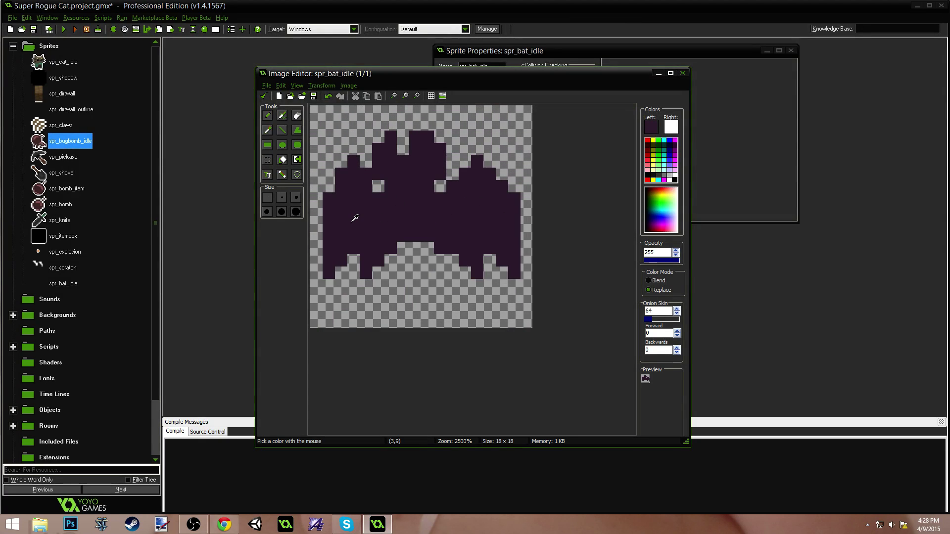
pyautogui.scroll(1, 355, 217)
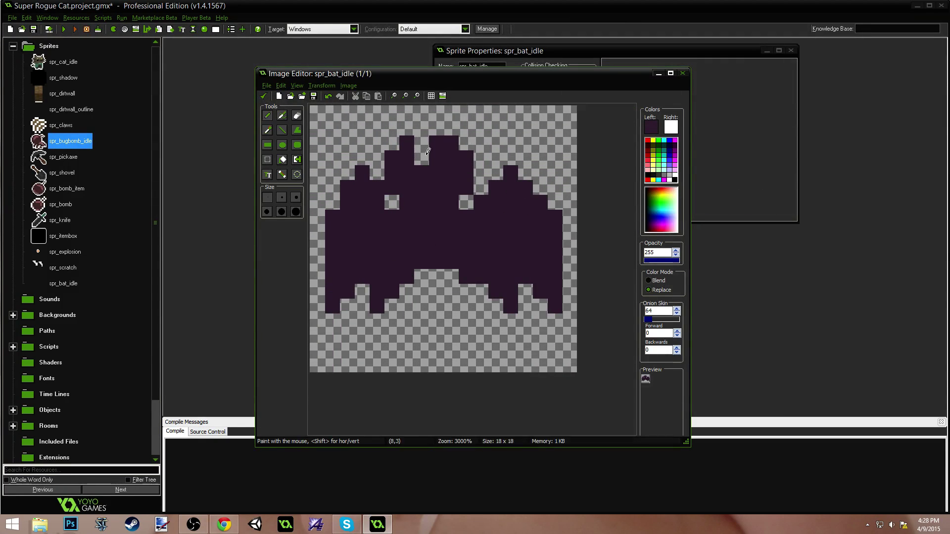
pyautogui.moveTo(428, 151)
pyautogui.mouseDown()
pyautogui.moveTo(417, 129)
pyautogui.moveTo(406, 126)
pyautogui.moveTo(376, 170)
pyautogui.moveTo(358, 161)
pyautogui.moveTo(329, 191)
pyautogui.moveTo(316, 225)
pyautogui.moveTo(317, 310)
pyautogui.moveTo(328, 321)
pyautogui.moveTo(360, 286)
pyautogui.moveTo(376, 318)
pyautogui.moveTo(420, 281)
pyautogui.moveTo(454, 277)
pyautogui.moveTo(500, 306)
pyautogui.moveTo(505, 324)
pyautogui.moveTo(531, 318)
pyautogui.moveTo(529, 292)
pyautogui.moveTo(556, 324)
pyautogui.moveTo(570, 312)
pyautogui.moveTo(573, 213)
pyautogui.mouseUp()
pyautogui.rightClick(558, 217)
pyautogui.keyDown('ctrl'); pyautogui.click(568, 203); pyautogui.keyUp('ctrl')
pyautogui.click(569, 217)
pyautogui.keyDown('ctrl'); pyautogui.click(556, 217); pyautogui.keyUp('ctrl')
pyautogui.click(554, 203)
# Step: Outline the right wing's upper edge and the right side of the head in white, and paint both eyes white
pyautogui.moveTo(536, 185)
pyautogui.mouseDown()
pyautogui.moveTo(508, 165)
pyautogui.moveTo(513, 157)
pyautogui.moveTo(464, 192)
pyautogui.mouseUp()
pyautogui.click(466, 202)
pyautogui.keyDown('ctrl'); pyautogui.click(468, 177); pyautogui.keyUp('ctrl')
pyautogui.click(465, 186)
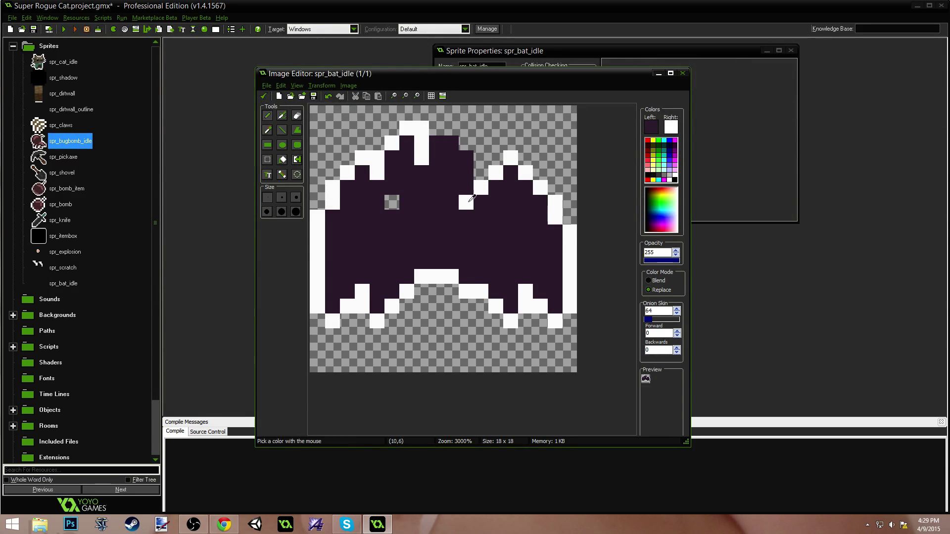
pyautogui.keyDown('ctrl'); pyautogui.click(464, 202); pyautogui.keyUp('ctrl')
pyautogui.click(394, 202)
pyautogui.moveTo(484, 176); pyautogui.dragTo(482, 158)
pyautogui.click(467, 141)
pyautogui.moveTo(460, 127); pyautogui.dragTo(424, 131)
# Step: Lighten the sampled body colour to RGB 96, 68, 96 and flood-fill the bat's body with it
pyautogui.scroll(-4, 485, 227)
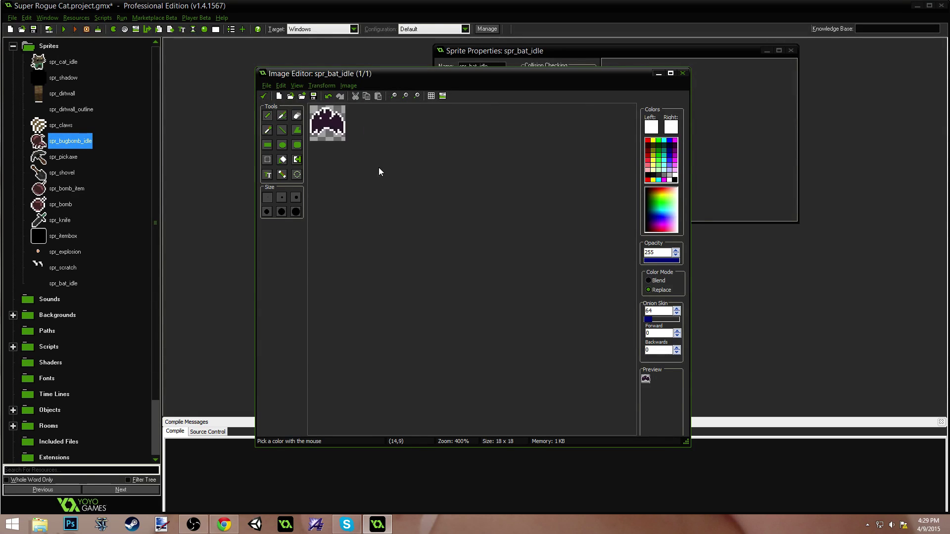
pyautogui.scroll(2, 381, 170)
pyautogui.scroll(1, 370, 159)
pyautogui.click(352, 127)
pyautogui.press('o')
pyautogui.click(365, 133)
pyautogui.click(366, 139)
pyautogui.keyDown('ctrl'); pyautogui.click(387, 155); pyautogui.keyUp('ctrl')
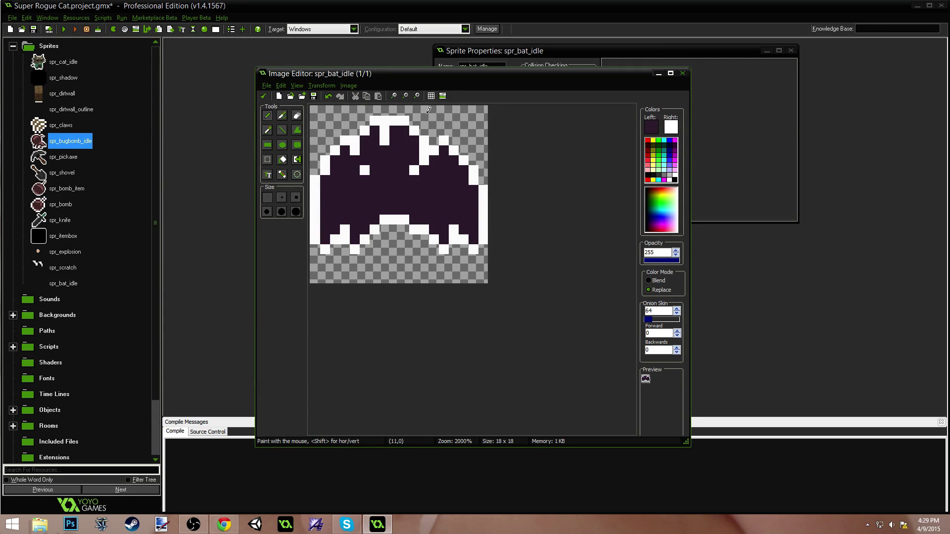
pyautogui.scroll(1, 411, 199)
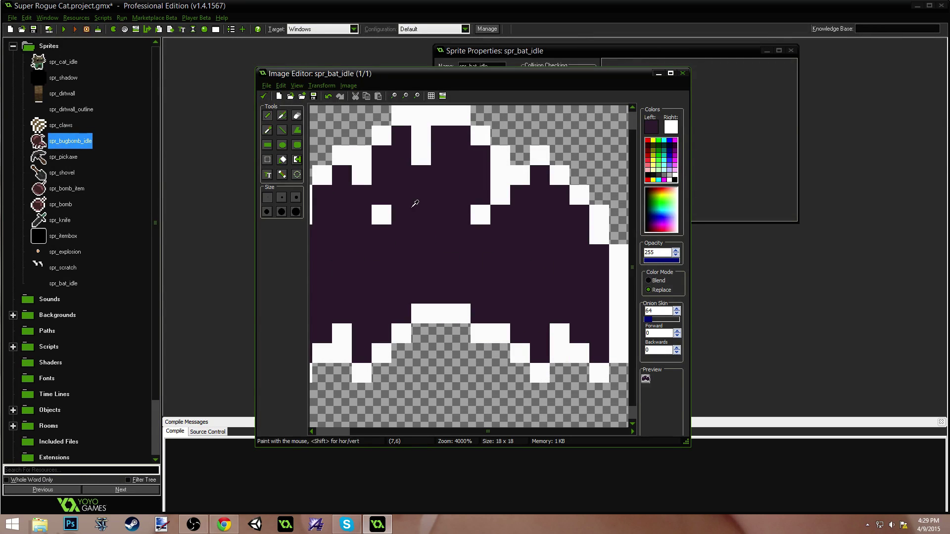
pyautogui.click(652, 128)
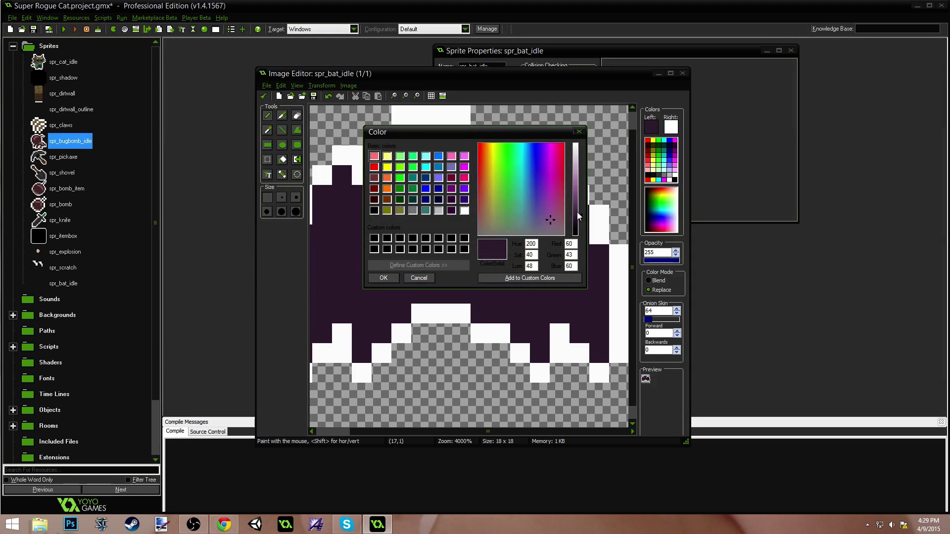
pyautogui.moveTo(577, 212); pyautogui.dragTo(580, 210)
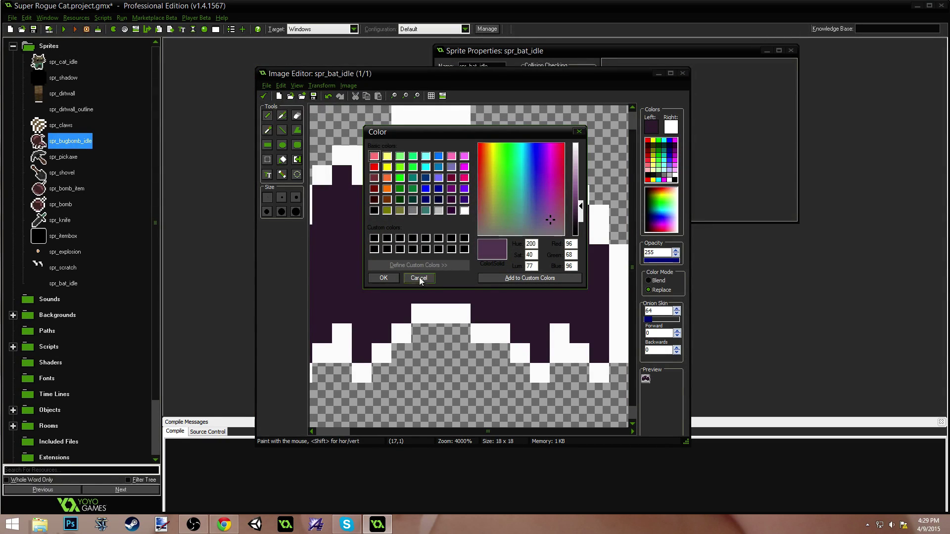
pyautogui.click(383, 277)
pyautogui.click(385, 268)
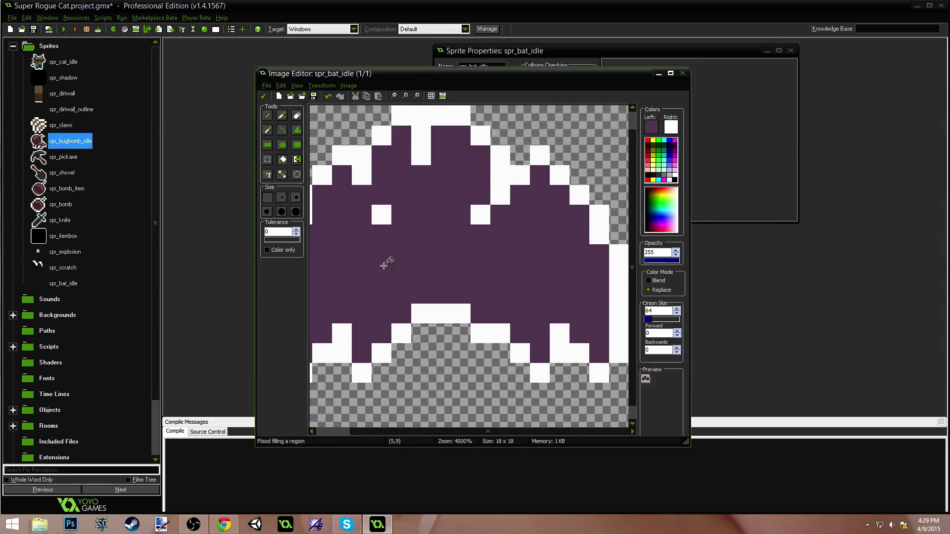
# Step: Mix a darker purple, RGB 75, 54, 75, and shade strips three pixels tall below each ear, one pixel wide left and two right
pyautogui.click(650, 130)
pyautogui.click(581, 212)
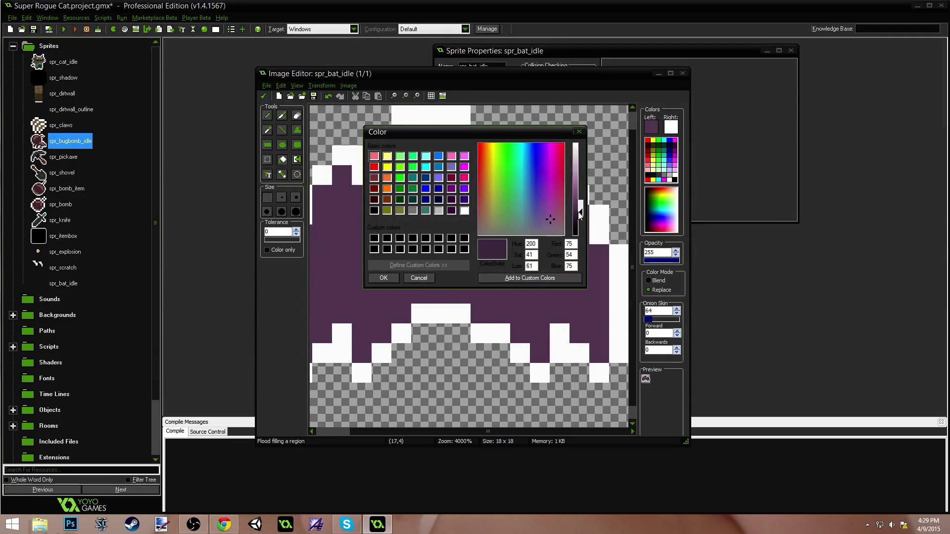
pyautogui.click(386, 277)
pyautogui.click(266, 117)
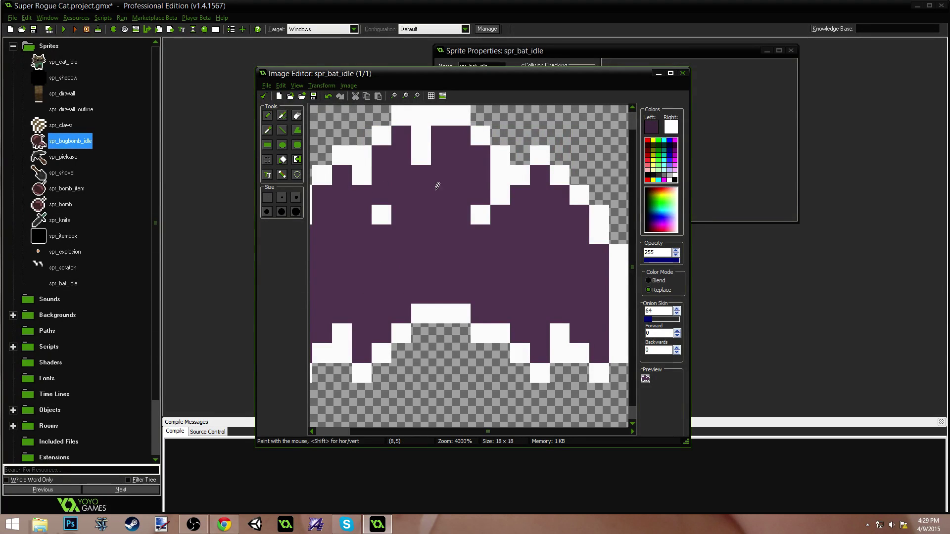
pyautogui.click(396, 181)
pyautogui.click(399, 159)
pyautogui.click(402, 186)
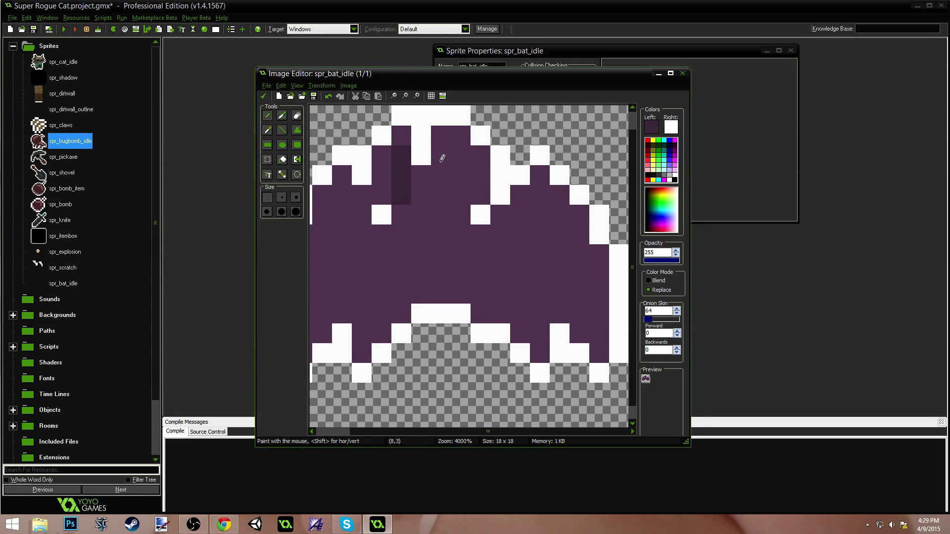
pyautogui.moveTo(442, 159)
pyautogui.mouseDown()
pyautogui.moveTo(450, 192)
pyautogui.moveTo(463, 185)
pyautogui.moveTo(464, 156)
pyautogui.mouseUp()
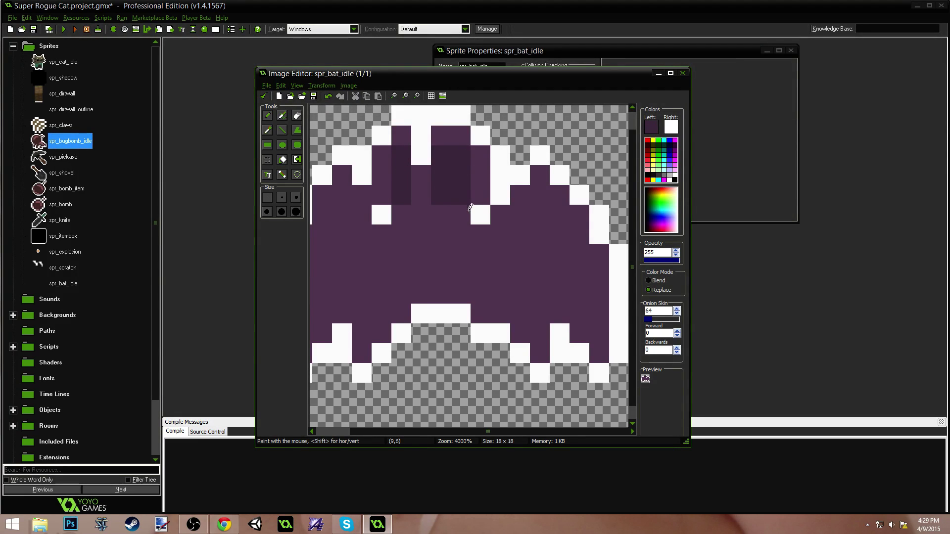
# Step: Shade the lower body and the inner areas of both wings in the darker purple, leaving lighter edges
pyautogui.scroll(-3, 471, 212)
pyautogui.scroll(3, 473, 223)
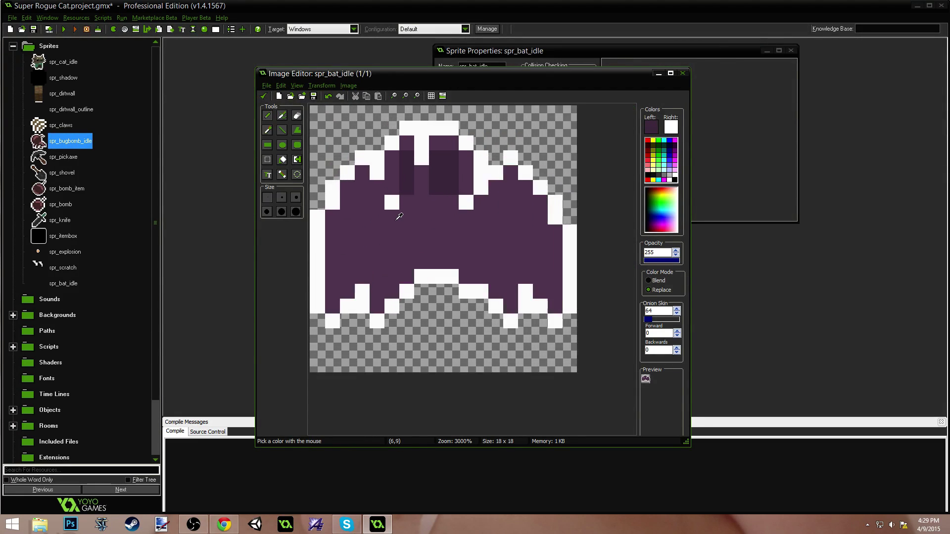
pyautogui.moveTo(403, 230)
pyautogui.mouseDown()
pyautogui.moveTo(442, 224)
pyautogui.moveTo(422, 237)
pyautogui.moveTo(451, 241)
pyautogui.moveTo(421, 255)
pyautogui.moveTo(466, 259)
pyautogui.moveTo(469, 268)
pyautogui.moveTo(469, 246)
pyautogui.moveTo(453, 241)
pyautogui.moveTo(451, 228)
pyautogui.moveTo(479, 245)
pyautogui.moveTo(509, 219)
pyautogui.moveTo(531, 255)
pyautogui.moveTo(520, 221)
pyautogui.moveTo(534, 240)
pyautogui.moveTo(513, 202)
pyautogui.mouseUp()
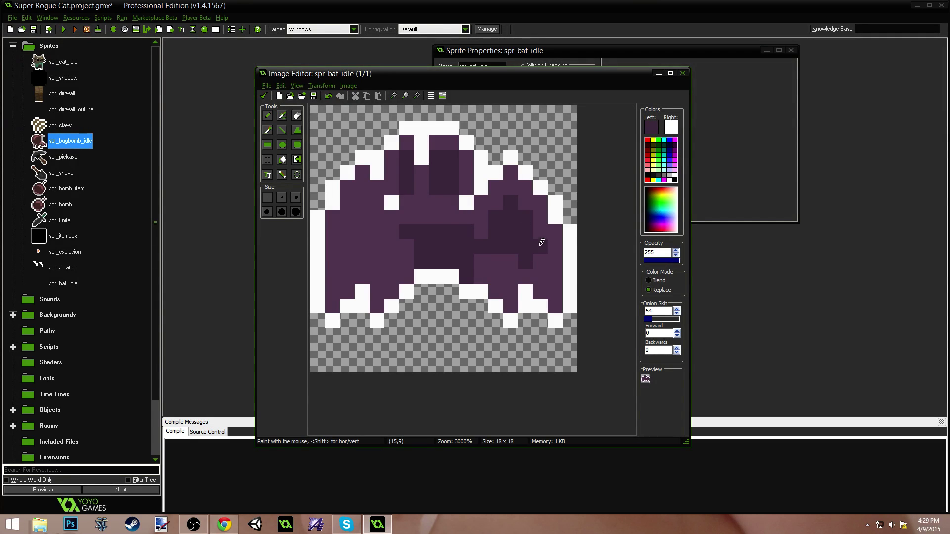
pyautogui.moveTo(543, 243)
pyautogui.mouseDown()
pyautogui.moveTo(544, 291)
pyautogui.moveTo(536, 268)
pyautogui.moveTo(510, 274)
pyautogui.moveTo(506, 302)
pyautogui.moveTo(478, 257)
pyautogui.moveTo(500, 252)
pyautogui.moveTo(516, 270)
pyautogui.moveTo(501, 285)
pyautogui.mouseUp()
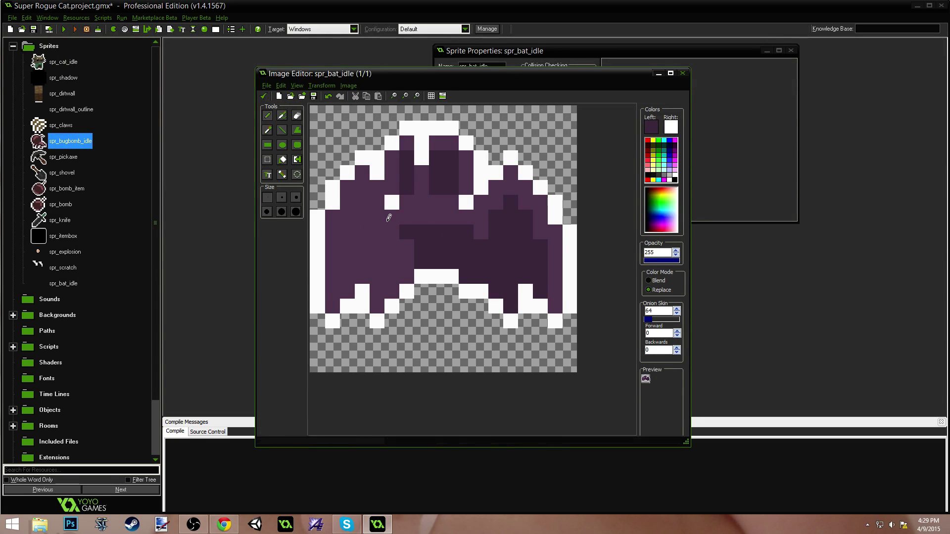
pyautogui.moveTo(401, 229)
pyautogui.mouseDown()
pyautogui.moveTo(386, 230)
pyautogui.moveTo(366, 203)
pyautogui.moveTo(349, 230)
pyautogui.moveTo(346, 287)
pyautogui.moveTo(365, 262)
pyautogui.moveTo(412, 247)
pyautogui.mouseUp()
# Step: Retouch the shading boundary below the face with the lighter purple, extending the face down by one pixel in the middle
pyautogui.scroll(-5, 520, 202)
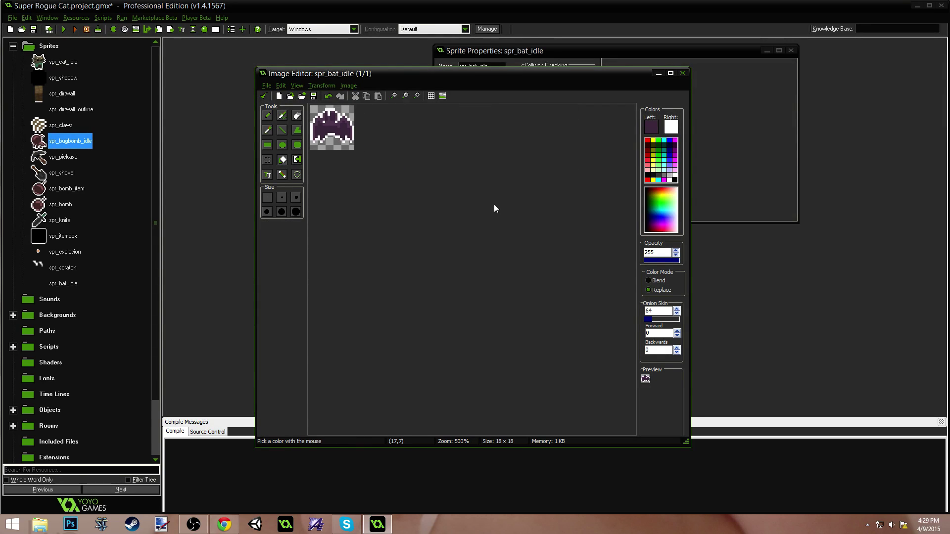
pyautogui.scroll(5, 490, 206)
pyautogui.keyDown('ctrl'); pyautogui.click(406, 197); pyautogui.keyUp('ctrl')
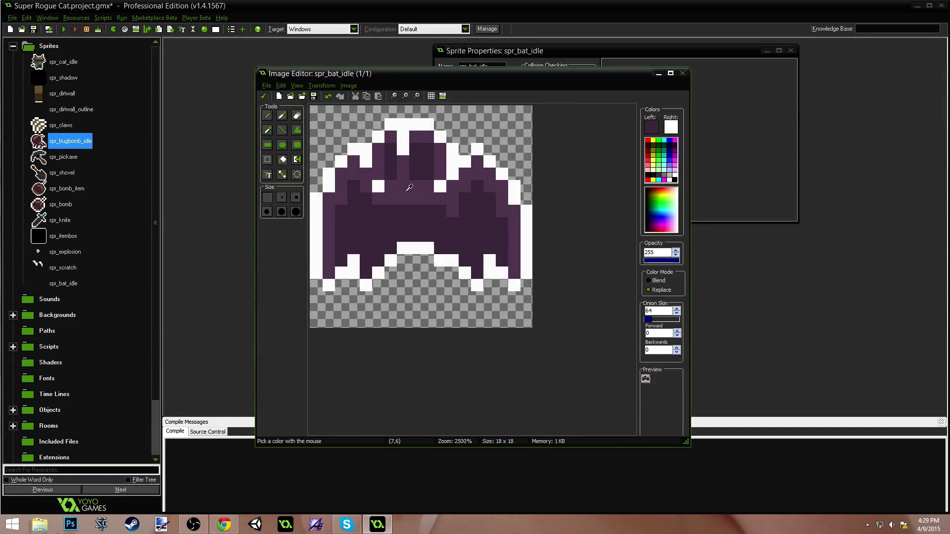
pyautogui.click(268, 117)
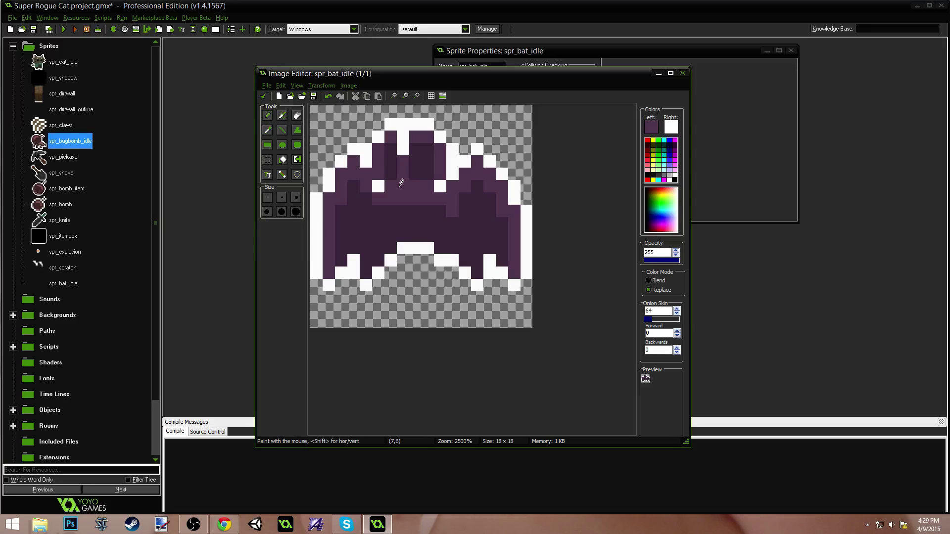
pyautogui.click(390, 210)
pyautogui.keyDown('ctrl'); pyautogui.click(388, 219); pyautogui.keyUp('ctrl')
pyautogui.click(390, 213)
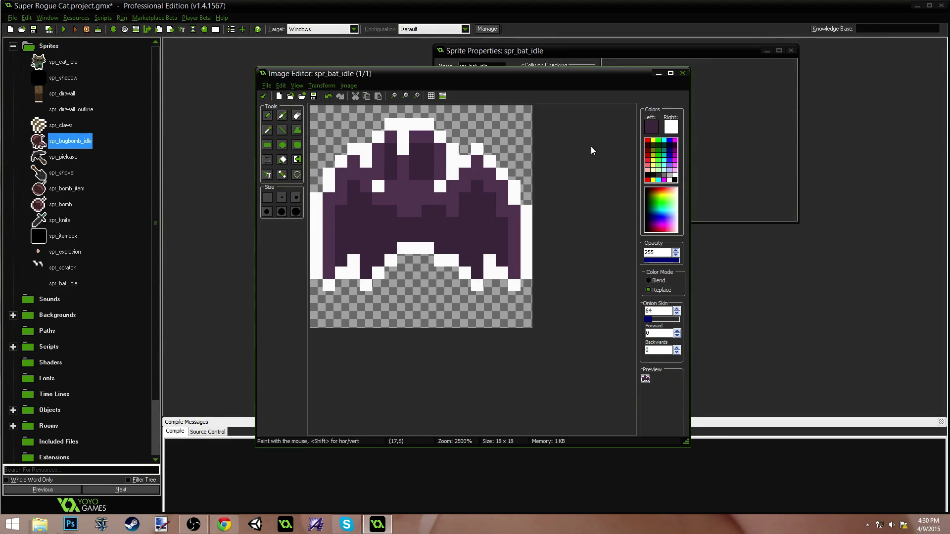
# Step: Darken the shading purple further and flood-fill the shaded wing, body and ear areas with it
pyautogui.click(651, 127)
pyautogui.click(580, 218)
pyautogui.click(384, 278)
pyautogui.click(282, 175)
pyautogui.click(380, 232)
pyautogui.click(415, 170)
pyautogui.click(390, 169)
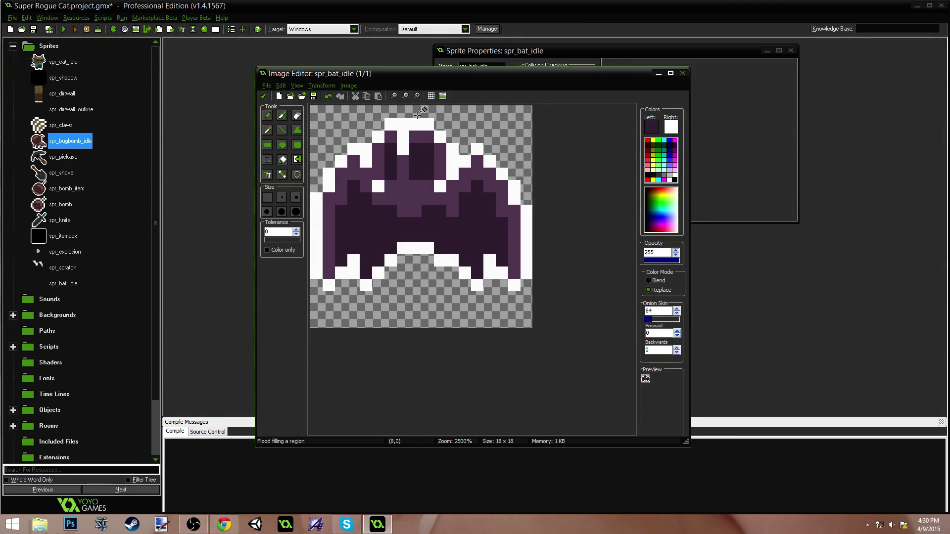
pyautogui.press('ctrl')
# Step: Apply the bat image changes to spr_bat_idle and close the spr_bugbomb_idle properties
pyautogui.click(264, 96)
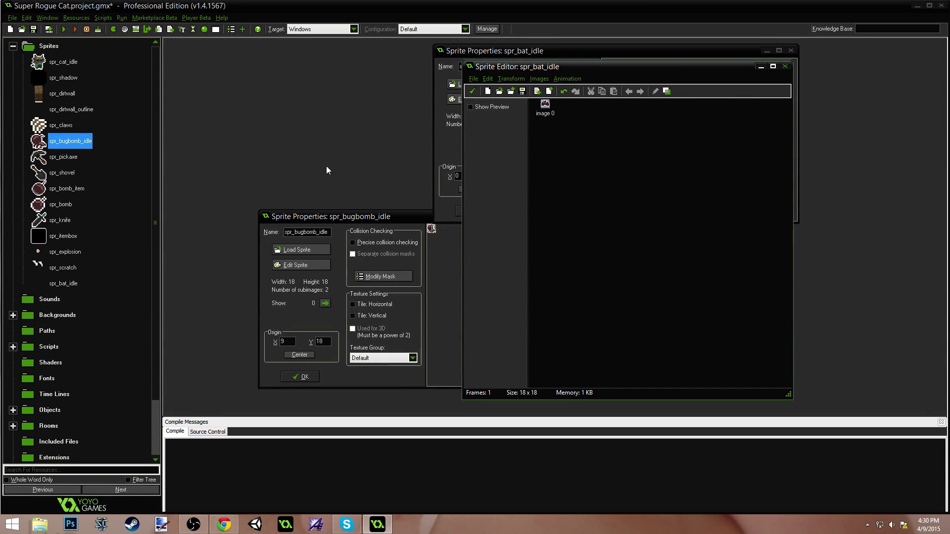
pyautogui.click(472, 91)
pyautogui.moveTo(580, 51); pyautogui.dragTo(572, 215)
pyautogui.doubleClick(78, 149)
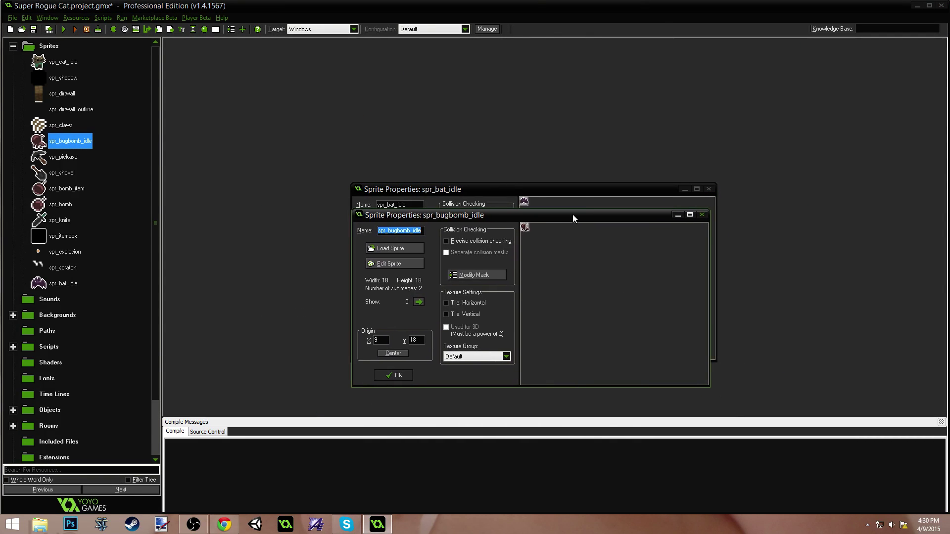
pyautogui.click(396, 375)
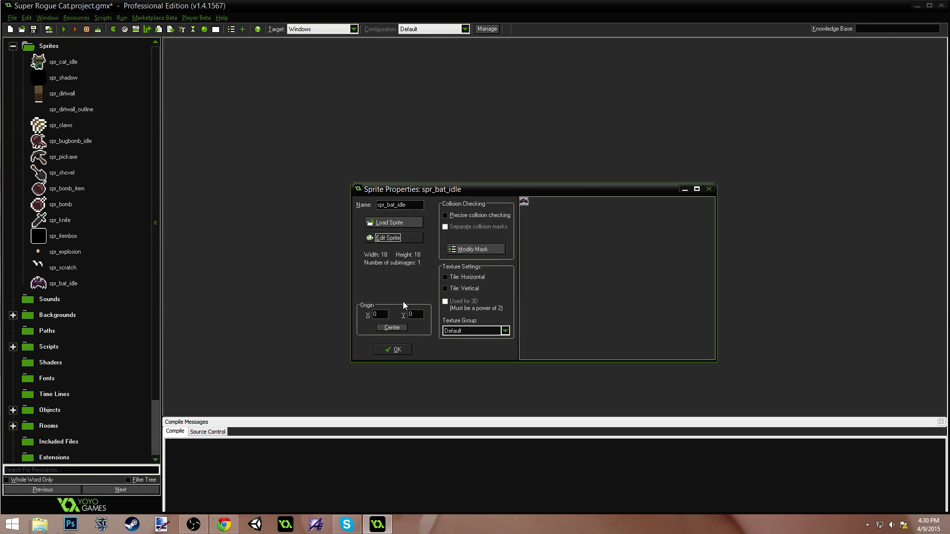
# Step: Set the origin of spr_bat_idle to X 9 and Y 18
pyautogui.write('8')
pyautogui.write('9')
pyautogui.press('Tab')
pyautogui.write('18')
# Step: Duplicate the bat's only frame to create a second animation frame
pyautogui.click(403, 240)
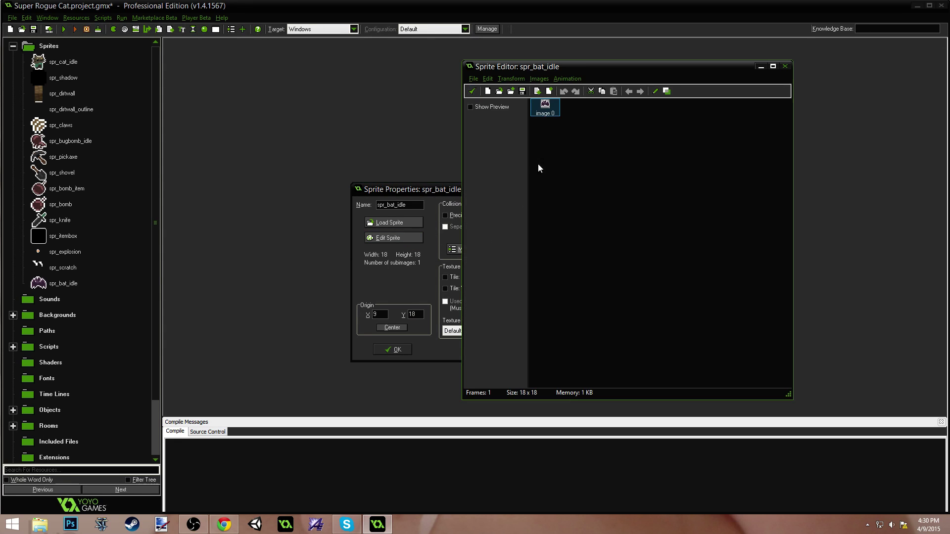
pyautogui.doubleClick(495, 110)
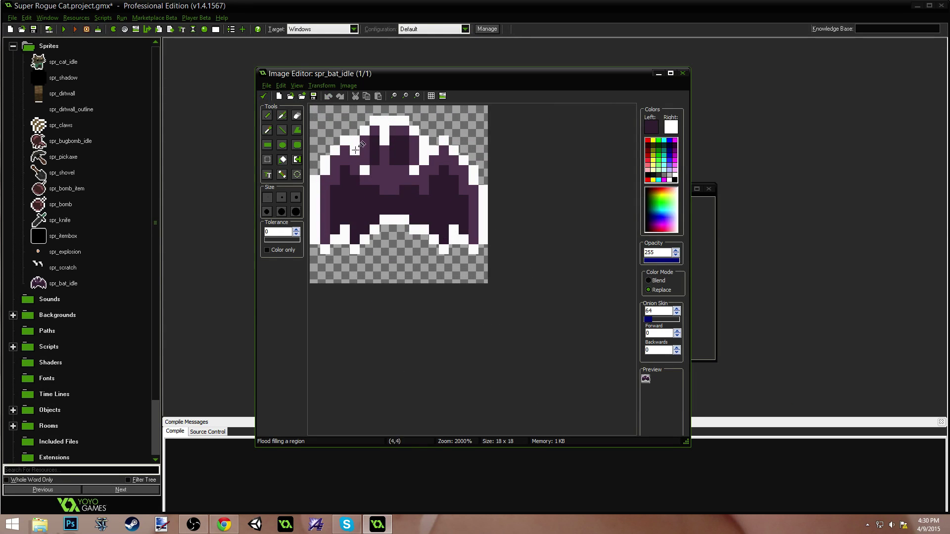
pyautogui.click(263, 95)
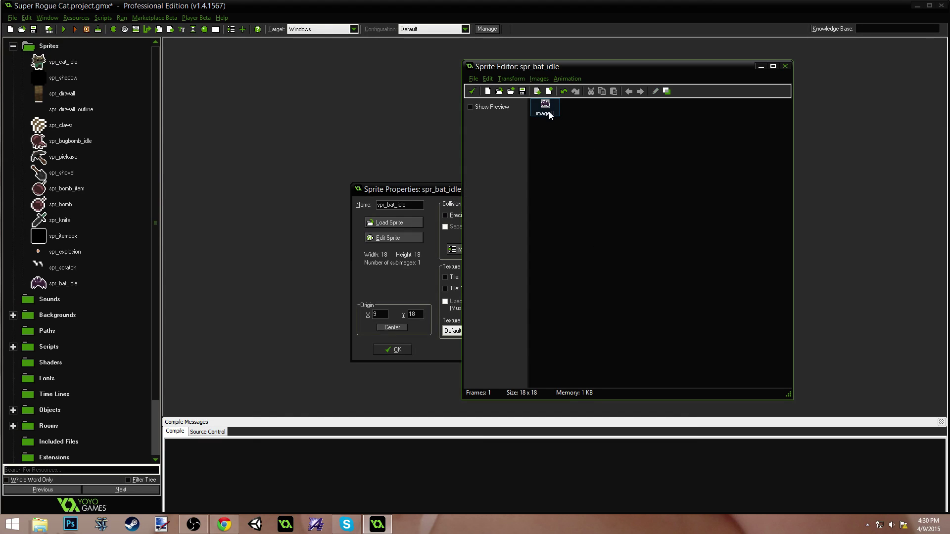
pyautogui.hotkey('ctrl', 'c')
pyautogui.hotkey('ctrl', 'v')
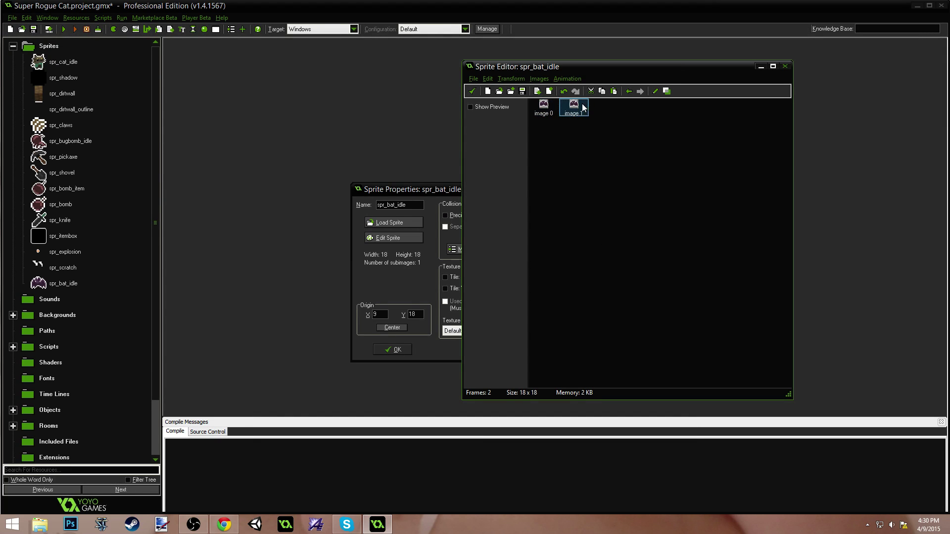
# Step: In the second frame, paint lowered wings in the lighter purple, sloping from the body down towards both lower corners
pyautogui.doubleClick(574, 107)
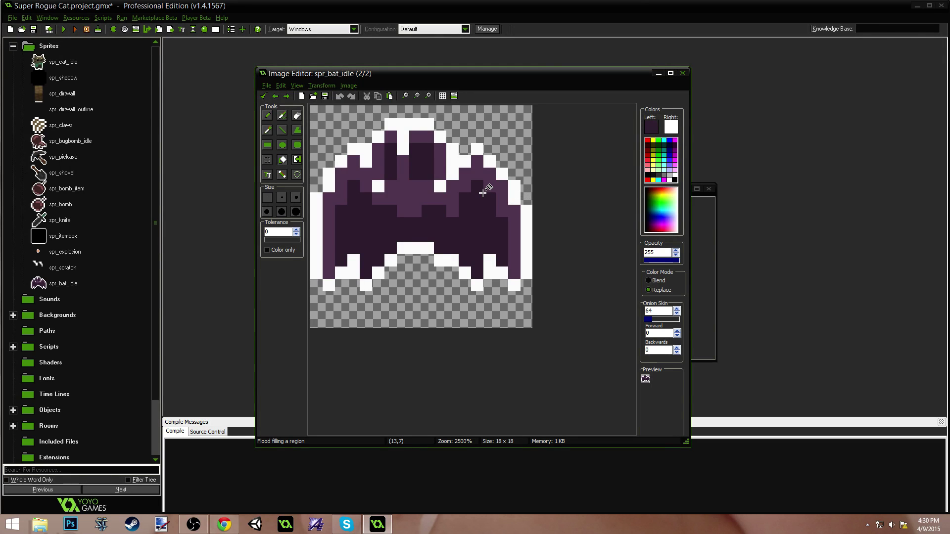
pyautogui.click(270, 118)
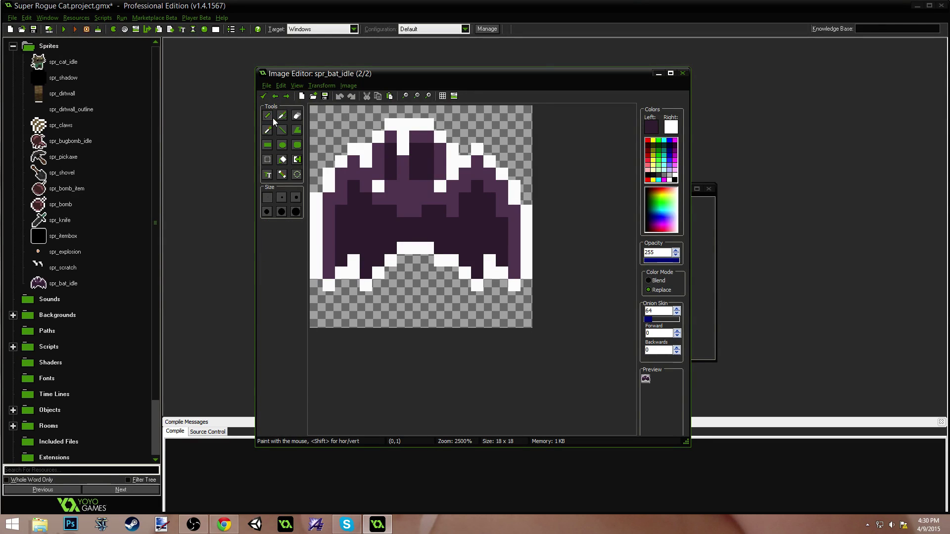
pyautogui.keyDown('ctrl'); pyautogui.click(391, 196); pyautogui.keyUp('ctrl')
pyautogui.moveTo(379, 211)
pyautogui.mouseDown()
pyautogui.moveTo(329, 283)
pyautogui.moveTo(377, 204)
pyautogui.moveTo(391, 212)
pyautogui.mouseUp()
pyautogui.moveTo(464, 208)
pyautogui.mouseDown()
pyautogui.moveTo(443, 205)
pyautogui.moveTo(440, 219)
pyautogui.moveTo(453, 263)
pyautogui.moveTo(491, 311)
pyautogui.moveTo(435, 219)
pyautogui.mouseUp()
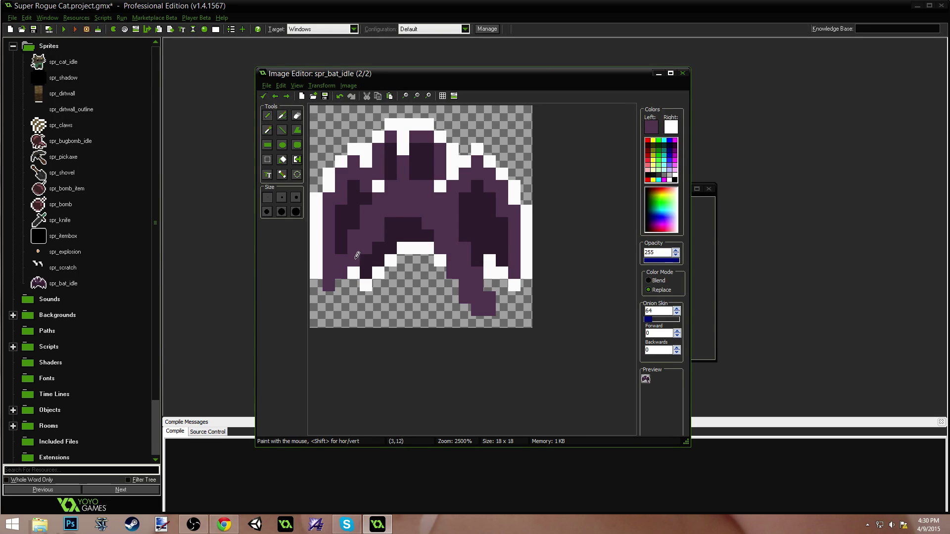
pyautogui.moveTo(355, 258); pyautogui.dragTo(335, 295)
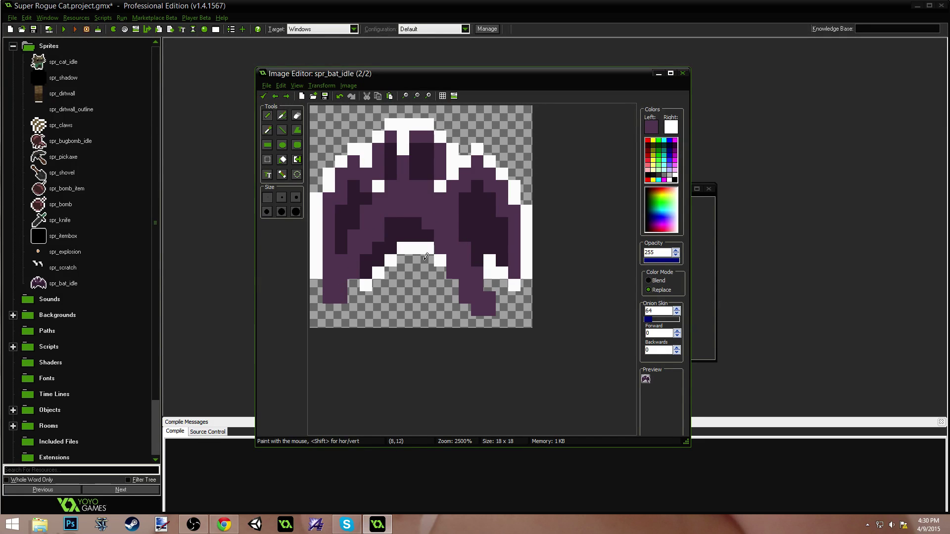
# Step: Erase the old raised wings on both sides of the second frame to transparent
pyautogui.keyDown('ctrl'); pyautogui.click(466, 149); pyautogui.keyUp('ctrl')
pyautogui.moveTo(465, 159)
pyautogui.mouseDown()
pyautogui.moveTo(492, 259)
pyautogui.moveTo(477, 196)
pyautogui.moveTo(515, 277)
pyautogui.moveTo(494, 163)
pyautogui.moveTo(520, 203)
pyautogui.moveTo(536, 268)
pyautogui.moveTo(516, 181)
pyautogui.mouseUp()
pyautogui.moveTo(361, 185)
pyautogui.mouseDown()
pyautogui.moveTo(319, 278)
pyautogui.moveTo(319, 206)
pyautogui.moveTo(330, 176)
pyautogui.moveTo(332, 227)
pyautogui.moveTo(350, 180)
pyautogui.moveTo(360, 176)
pyautogui.moveTo(361, 195)
pyautogui.moveTo(363, 156)
pyautogui.moveTo(355, 152)
pyautogui.moveTo(336, 177)
pyautogui.moveTo(366, 146)
pyautogui.mouseUp()
pyautogui.click(476, 186)
# Step: Outline the lowered wings of the second frame in white along the outer and inner edges down to both tips
pyautogui.click(268, 130)
pyautogui.click(452, 173)
pyautogui.moveTo(475, 207)
pyautogui.mouseDown()
pyautogui.moveTo(475, 199)
pyautogui.moveTo(469, 213)
pyautogui.mouseUp()
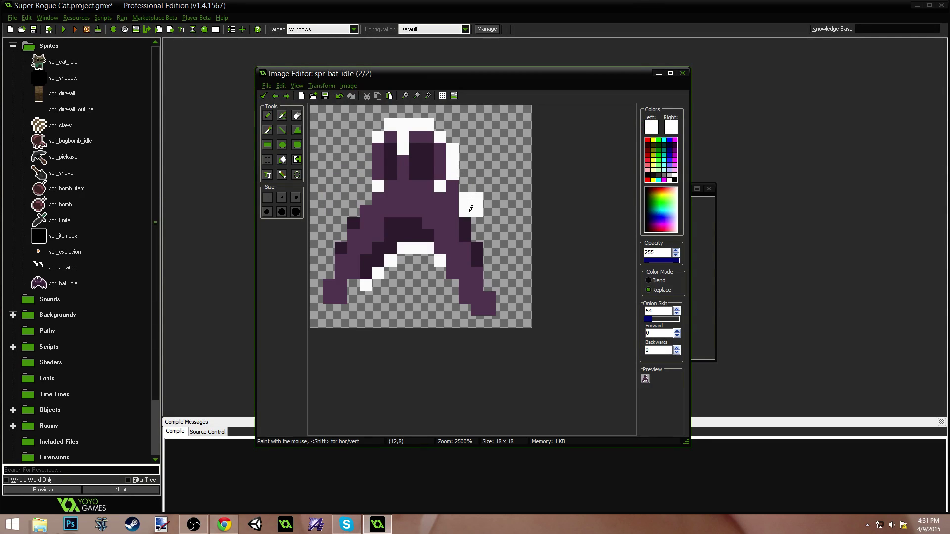
pyautogui.keyDown('ctrl'); pyautogui.click(463, 184); pyautogui.keyUp('ctrl')
pyautogui.click(454, 185)
pyautogui.keyDown('ctrl'); pyautogui.click(468, 199); pyautogui.keyUp('ctrl')
pyautogui.click(455, 197)
pyautogui.keyDown('ctrl'); pyautogui.click(478, 189); pyautogui.keyUp('ctrl')
pyautogui.moveTo(478, 196); pyautogui.dragTo(475, 210)
pyautogui.moveTo(475, 210)
pyautogui.mouseDown()
pyautogui.moveTo(466, 198)
pyautogui.moveTo(503, 311)
pyautogui.moveTo(476, 319)
pyautogui.moveTo(439, 268)
pyautogui.mouseUp()
pyautogui.keyDown('ctrl'); pyautogui.click(465, 211); pyautogui.keyUp('ctrl')
pyautogui.moveTo(363, 285)
pyautogui.mouseDown()
pyautogui.moveTo(332, 309)
pyautogui.moveTo(318, 284)
pyautogui.moveTo(341, 220)
pyautogui.moveTo(367, 198)
pyautogui.mouseUp()
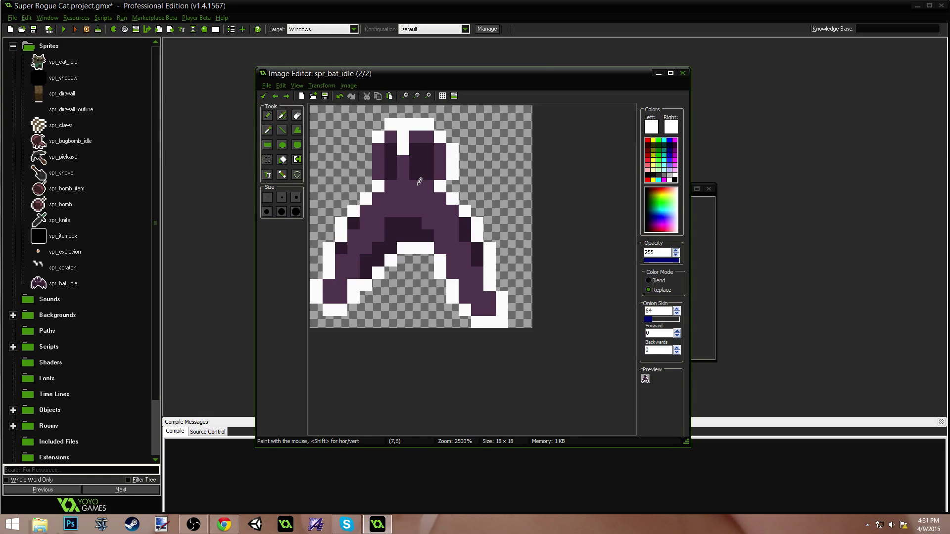
# Step: Darken pixels along the left wing's underside with dark purple and thicken its white inner outline near the tip
pyautogui.keyDown('alt'); pyautogui.click(397, 227); pyautogui.keyUp('alt')
pyautogui.click(380, 230)
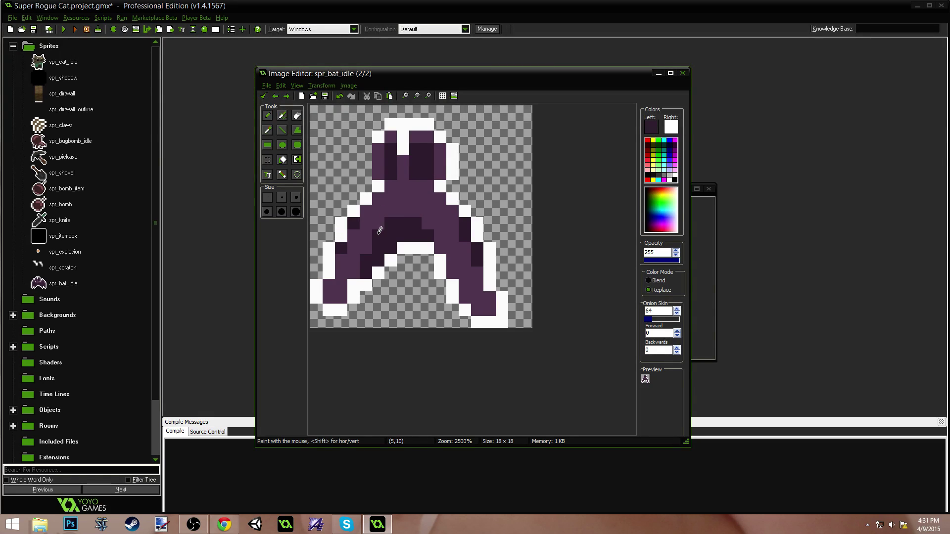
pyautogui.keyDown('alt'); pyautogui.click(351, 276); pyautogui.keyUp('alt')
pyautogui.click(353, 284)
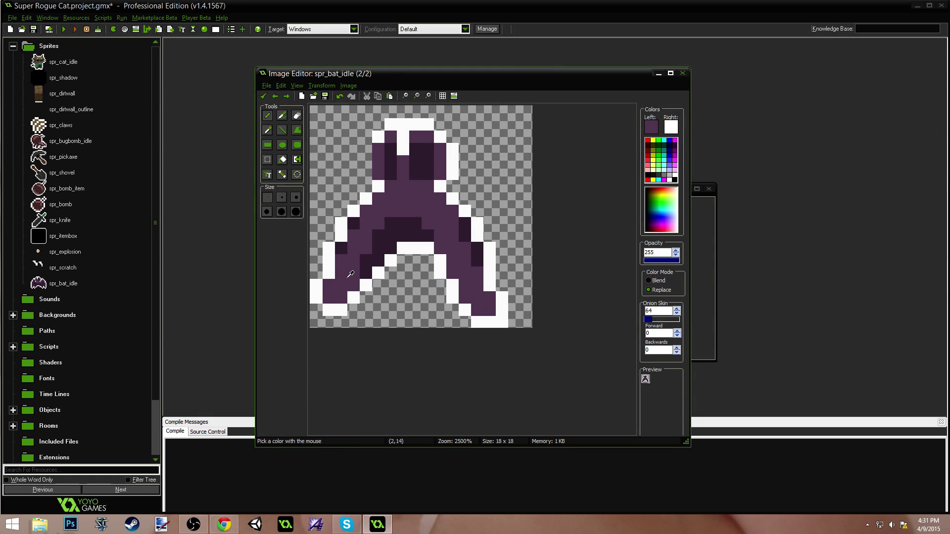
pyautogui.keyDown('alt'); pyautogui.click(365, 284); pyautogui.keyUp('alt')
pyautogui.click(354, 285)
pyautogui.keyDown('alt'); pyautogui.click(367, 267); pyautogui.keyUp('alt')
pyautogui.click(354, 272)
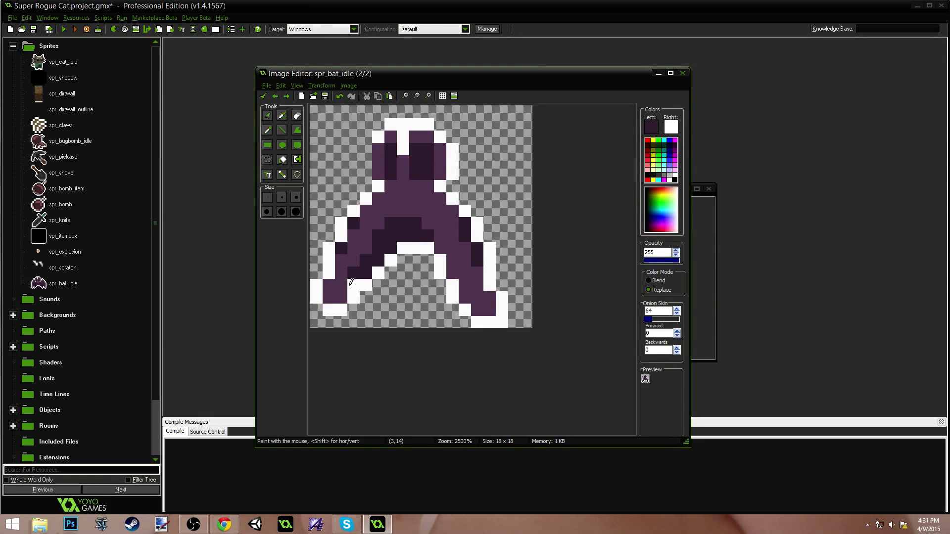
# Step: Try extending the dark purple shading down to the left wing's tip, and undo those strokes
pyautogui.click(352, 282)
pyautogui.click(344, 292)
pyautogui.moveTo(348, 284)
pyautogui.mouseDown()
pyautogui.moveTo(372, 248)
pyautogui.moveTo(406, 227)
pyautogui.mouseUp()
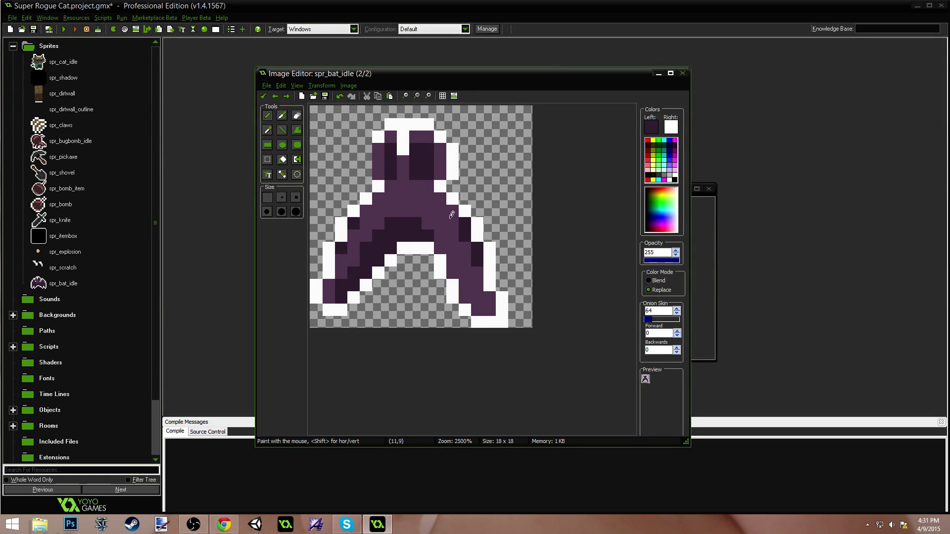
pyautogui.hotkey('ctrl', 'z')
pyautogui.hotkey('ctrl', 'z')
pyautogui.hotkey('ctrl', 'z')
pyautogui.hotkey('ctrl', 'z')
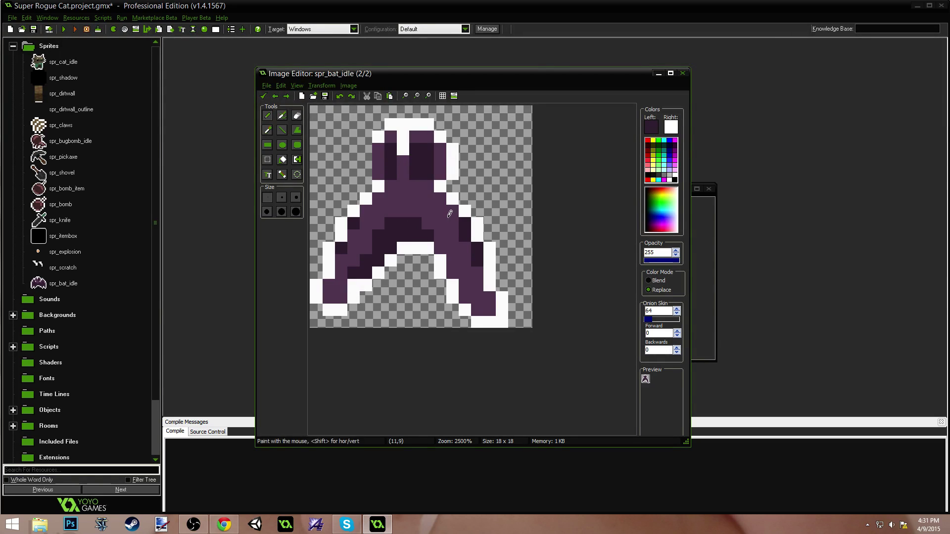
# Step: Repaint the extra dark pixel near the left wing's tip and the top corner of the belly shading in lighter purple
pyautogui.press('o')
pyautogui.click(355, 262)
pyautogui.press('p')
pyautogui.click(354, 270)
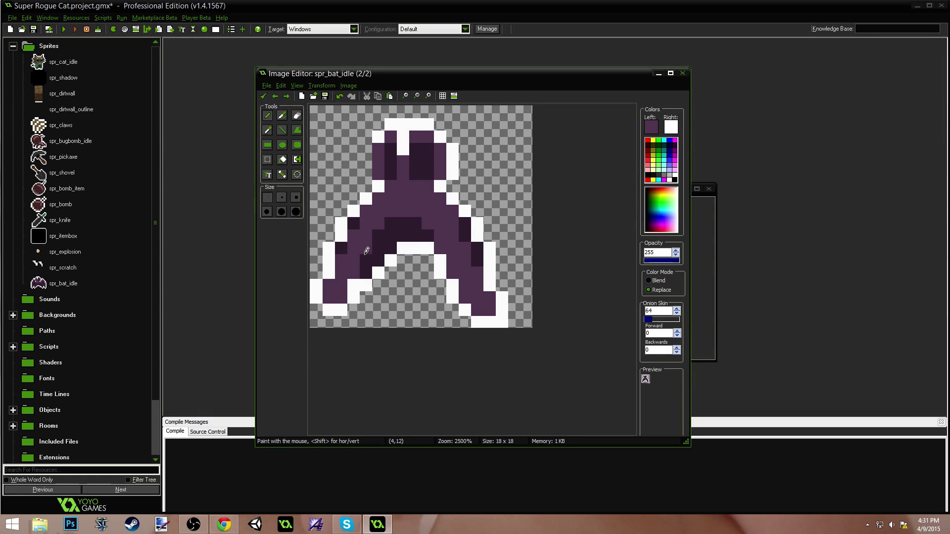
pyautogui.moveTo(390, 218); pyautogui.dragTo(415, 195)
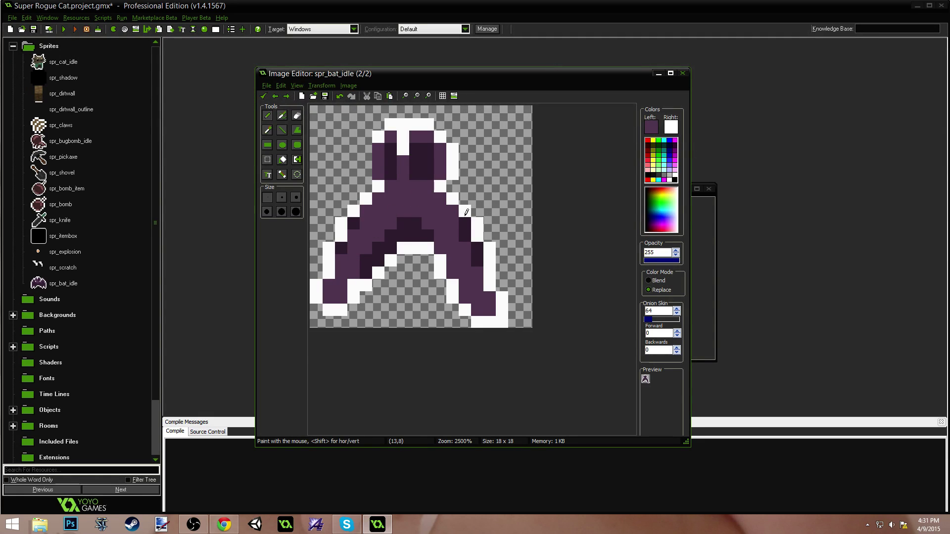
# Step: Shade the upper outer edge of the left wing in dark purple toward the shoulder
pyautogui.keyDown('ctrl'); pyautogui.click(353, 223); pyautogui.keyUp('ctrl')
pyautogui.click(366, 212)
pyautogui.click(379, 197)
pyautogui.keyDown('ctrl'); pyautogui.click(389, 217); pyautogui.keyUp('ctrl')
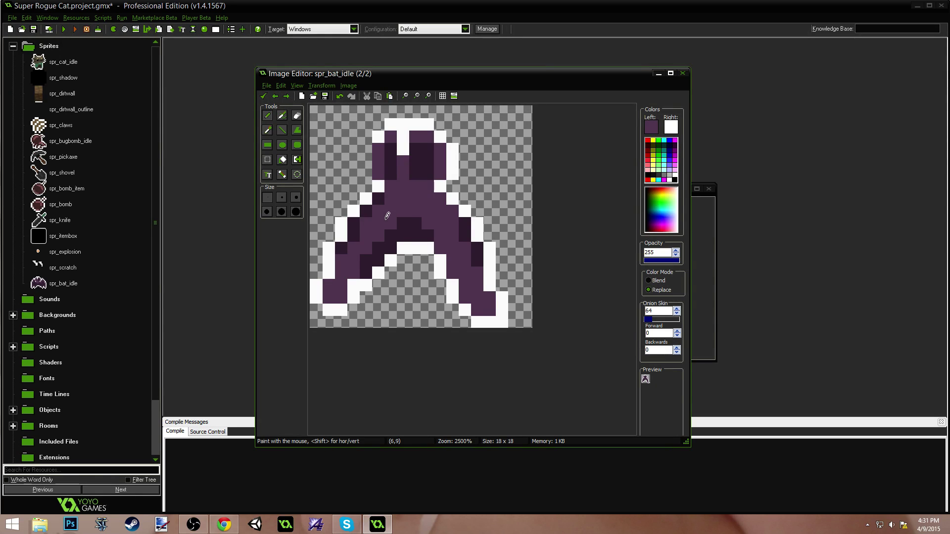
pyautogui.click(357, 237)
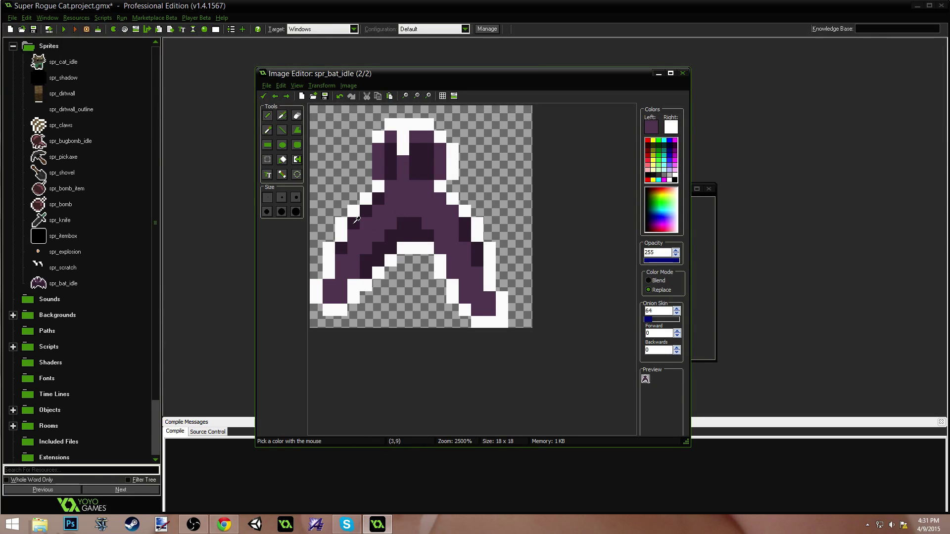
pyautogui.click(357, 220)
# Step: Flip between the two bat frames at a smaller size to check the wing-flap motion
pyautogui.scroll(-6, 492, 203)
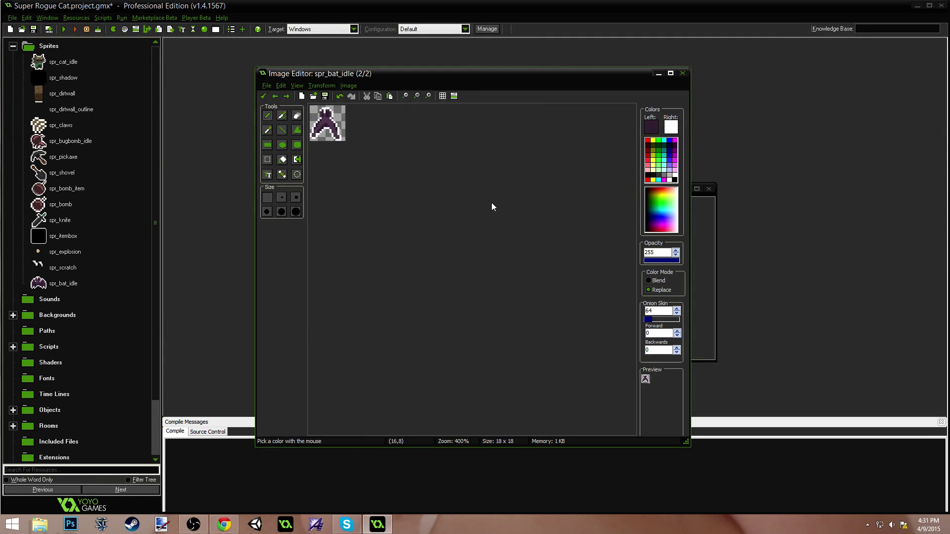
pyautogui.scroll(3, 490, 201)
pyautogui.press('Left')
pyautogui.press('Right')
pyautogui.press('Left')
pyautogui.press('Right')
pyautogui.press('Left')
pyautogui.press('Right')
pyautogui.press('Left')
pyautogui.press('Right')
pyautogui.press('Left')
pyautogui.press('Right')
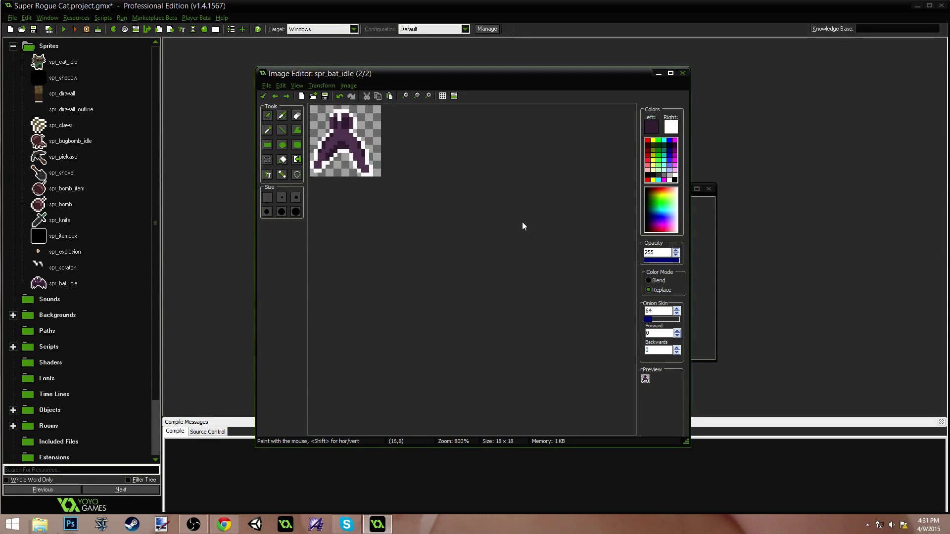
pyautogui.press('Left')
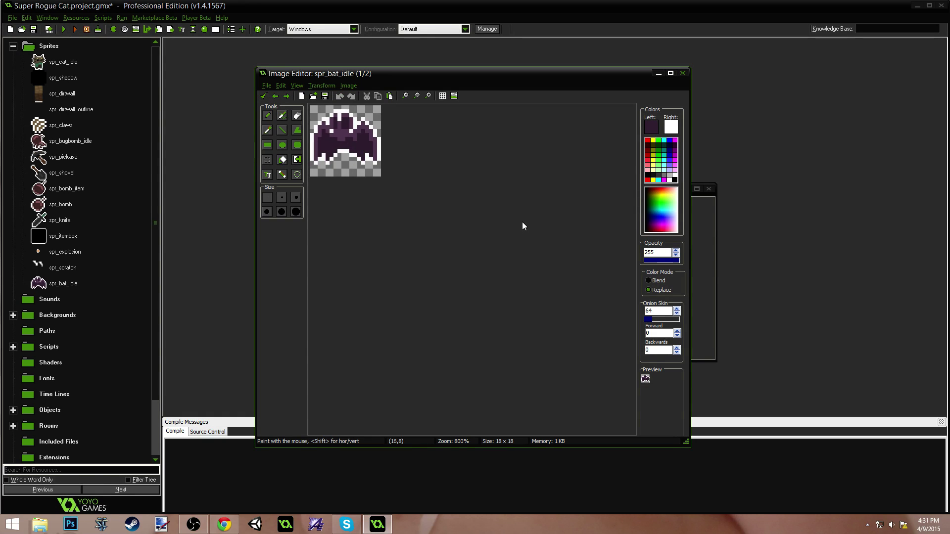
pyautogui.scroll(3, 386, 158)
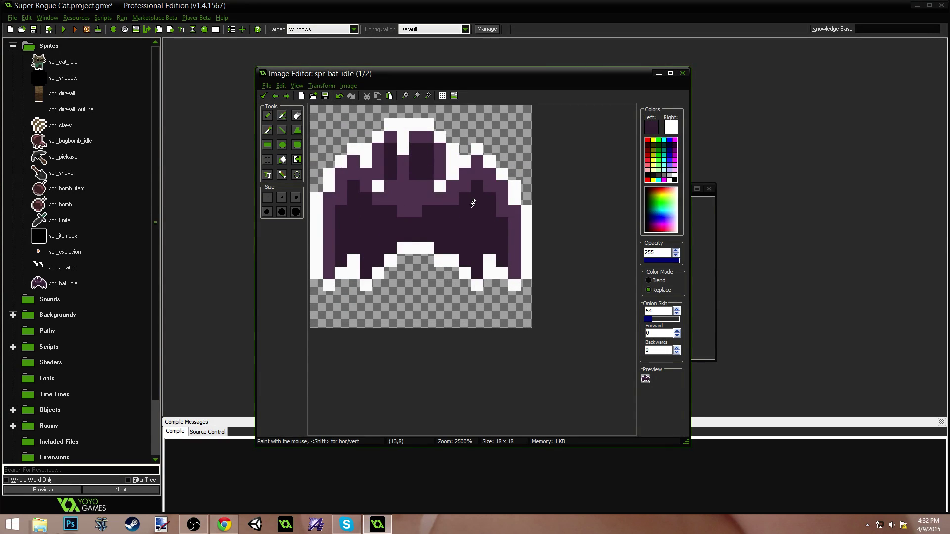
pyautogui.press('Right')
pyautogui.press('Left')
# Step: Shade the outer sides of both lowered wings in the second frame with dark purple, from the shoulders to the tips
pyautogui.press('Right')
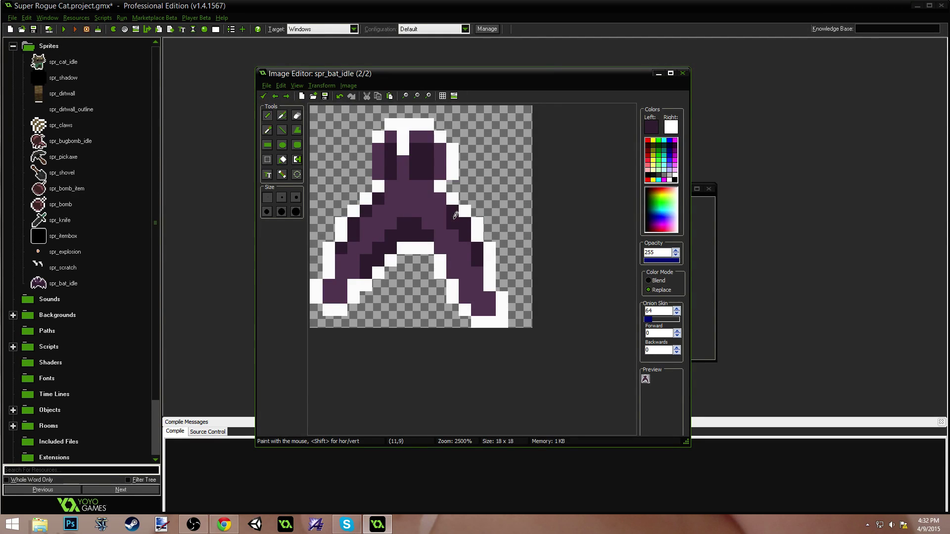
pyautogui.moveTo(445, 202); pyautogui.dragTo(441, 196)
pyautogui.moveTo(460, 232); pyautogui.dragTo(480, 272)
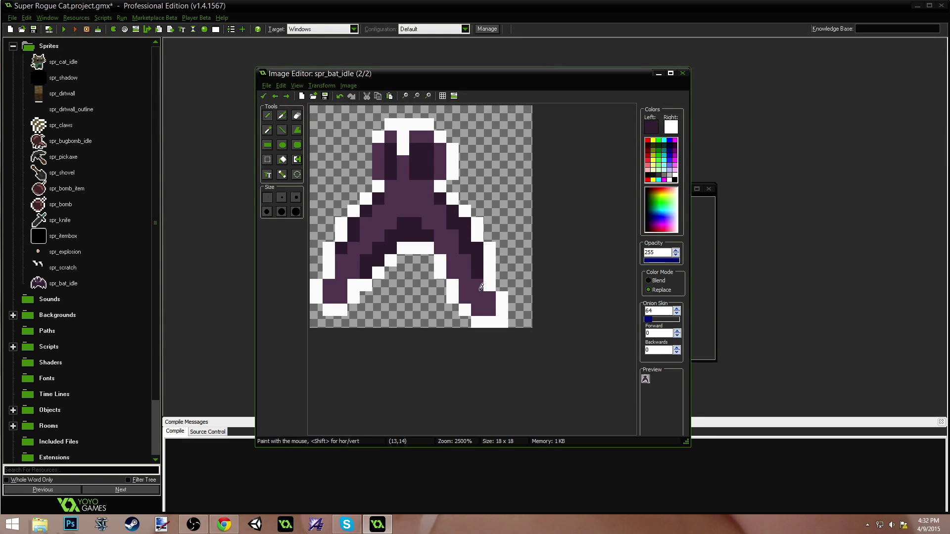
pyautogui.click(490, 297)
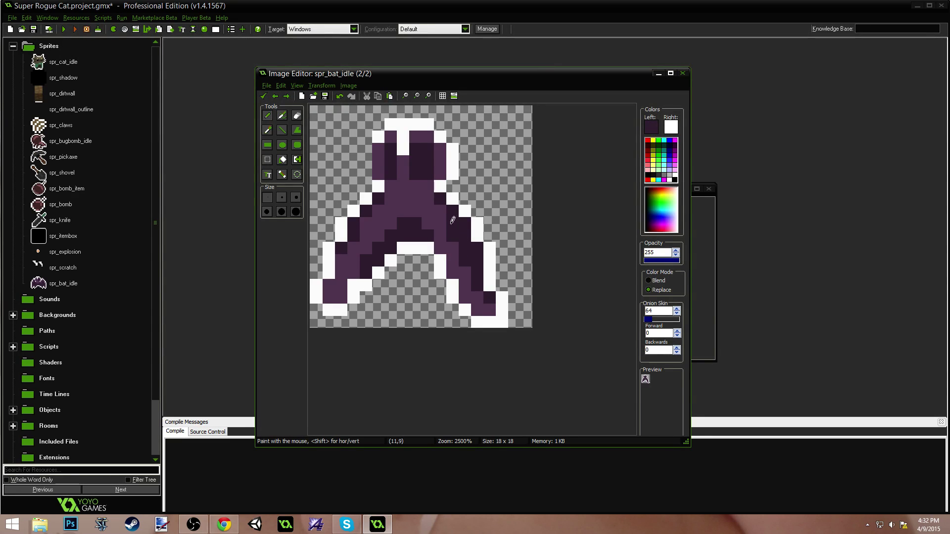
pyautogui.moveTo(450, 217); pyautogui.dragTo(445, 202)
pyautogui.moveTo(378, 208); pyautogui.dragTo(329, 286)
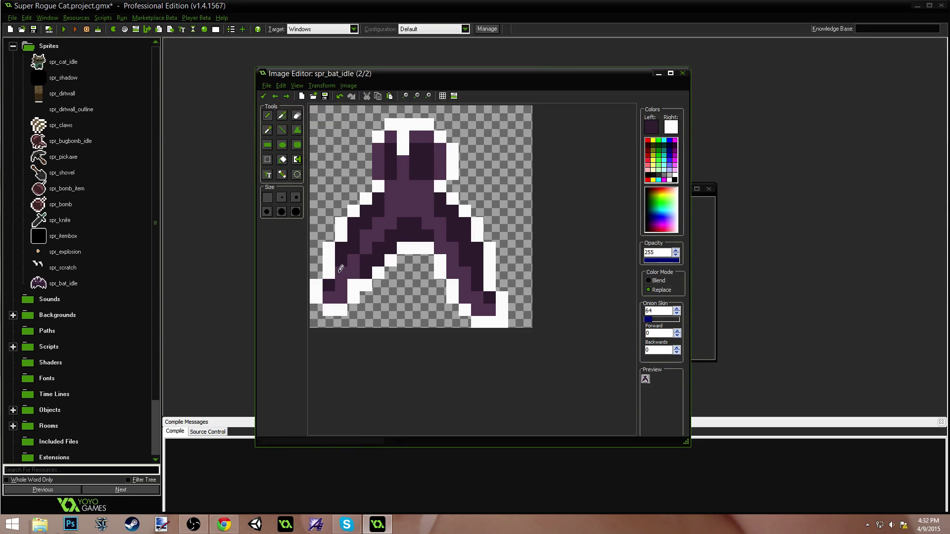
# Step: Touch up the left wing's lighter purple band and the dark underside next to it pixel by pixel
pyautogui.keyDown('ctrl'); pyautogui.click(366, 243); pyautogui.keyUp('ctrl')
pyautogui.click(365, 259)
pyautogui.click(355, 249)
pyautogui.keyDown('ctrl'); pyautogui.click(379, 253); pyautogui.keyUp('ctrl')
pyautogui.click(369, 260)
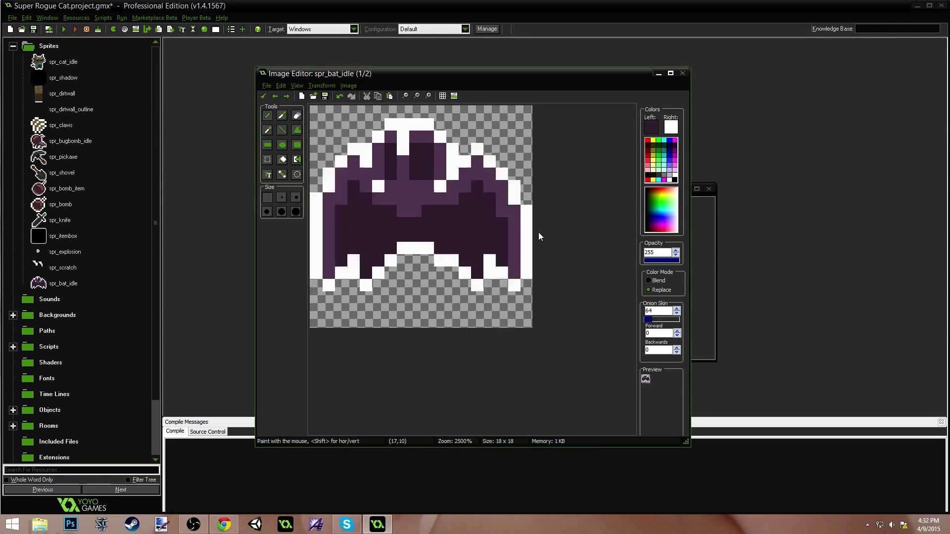
# Step: Alternate between the first and second frames to examine the newly shaded wings in motion
pyautogui.press('Left')
pyautogui.scroll(-6, 503, 243)
pyautogui.press('Right')
pyautogui.press('Left')
pyautogui.press('Right')
pyautogui.press('Left')
pyautogui.press('Right')
pyautogui.press('Left')
pyautogui.press('Right')
pyautogui.press('Left')
pyautogui.press('Right')
# Step: Extend the dark purple belly shading of the second frame upward and outward toward both wings
pyautogui.scroll(4, 468, 232)
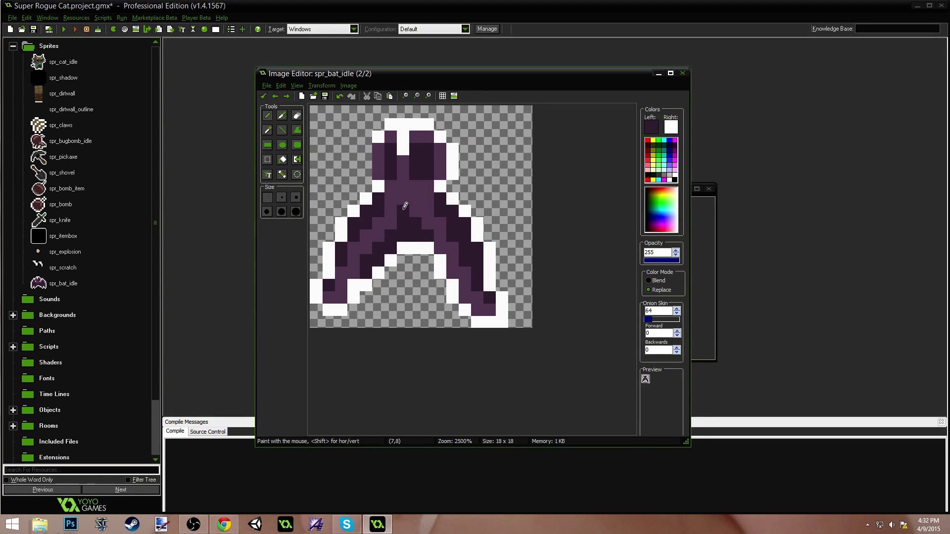
pyautogui.click(410, 208)
pyautogui.click(394, 222)
pyautogui.click(427, 221)
pyautogui.click(382, 236)
pyautogui.click(439, 247)
# Step: Compare the two frames at reduced size to check the belly shading against the raised-wing frame
pyautogui.scroll(-6, 468, 224)
pyautogui.scroll(3, 473, 227)
pyautogui.press('Left')
pyautogui.press('Right')
pyautogui.press('Left')
pyautogui.press('Right')
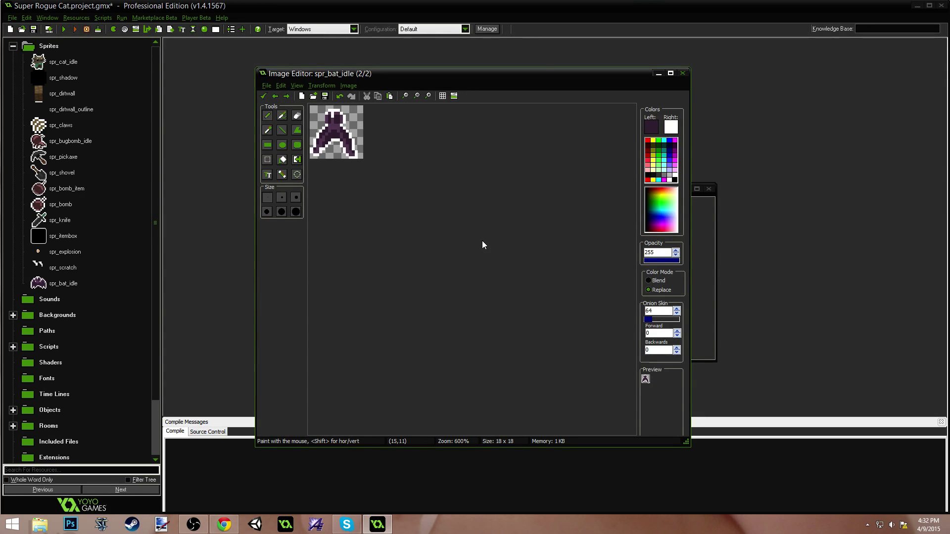
pyautogui.press('Left')
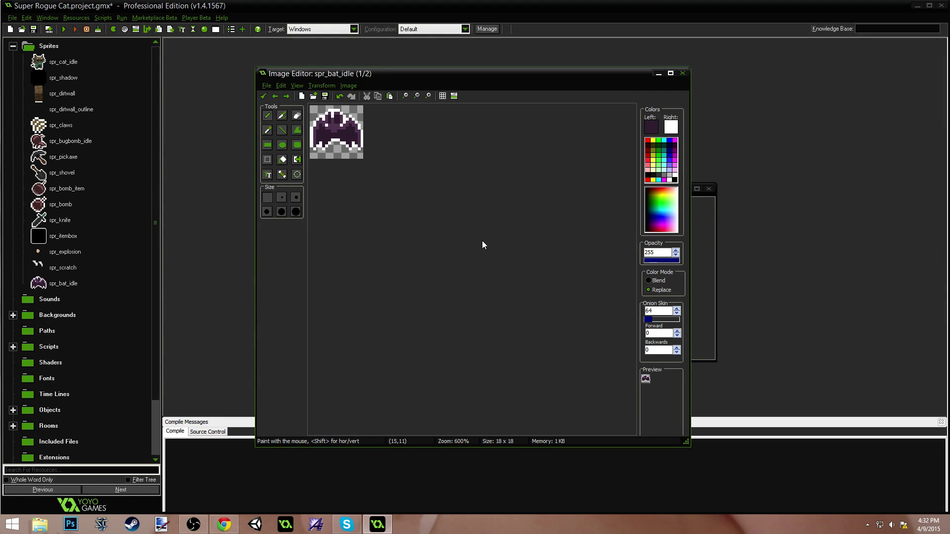
pyautogui.press('Right')
# Step: Select the whole image of the second frame and move it up by one pixel
pyautogui.scroll(4, 386, 203)
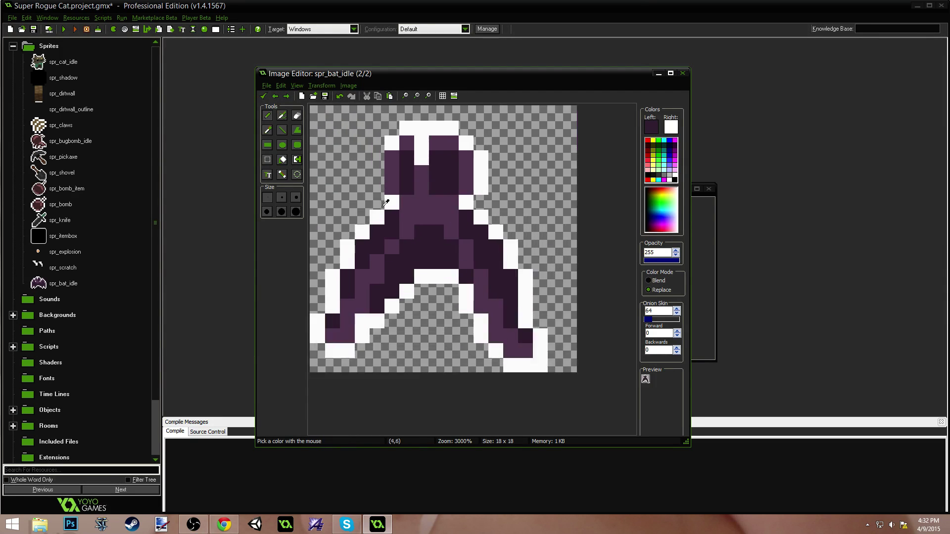
pyautogui.click(267, 160)
pyautogui.moveTo(314, 114); pyautogui.dragTo(574, 379)
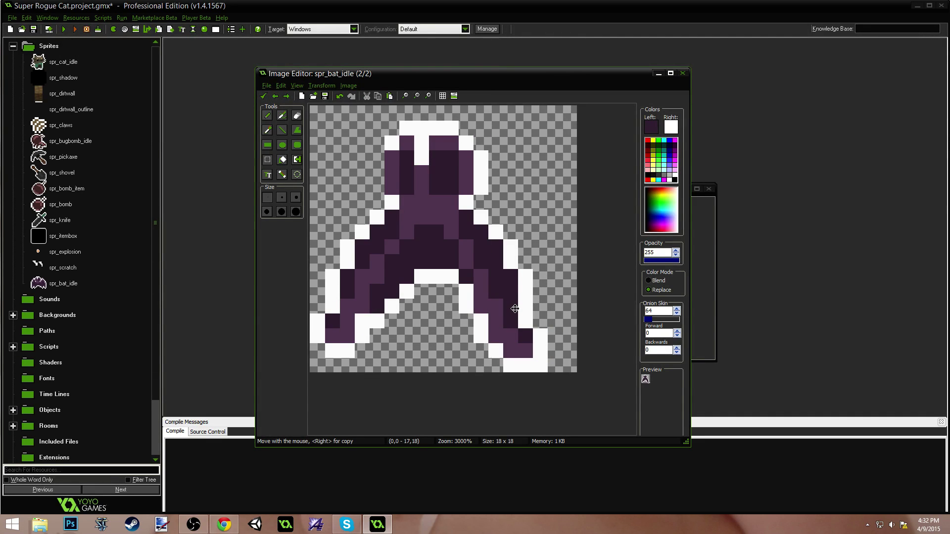
pyautogui.moveTo(515, 308); pyautogui.dragTo(515, 293)
# Step: Paint the outer column on the left side of the second frame's head in lighter purple to widen it
pyautogui.click(268, 117)
pyautogui.keyDown('ctrl'); pyautogui.click(396, 146); pyautogui.keyUp('ctrl')
pyautogui.moveTo(377, 172); pyautogui.dragTo(381, 157)
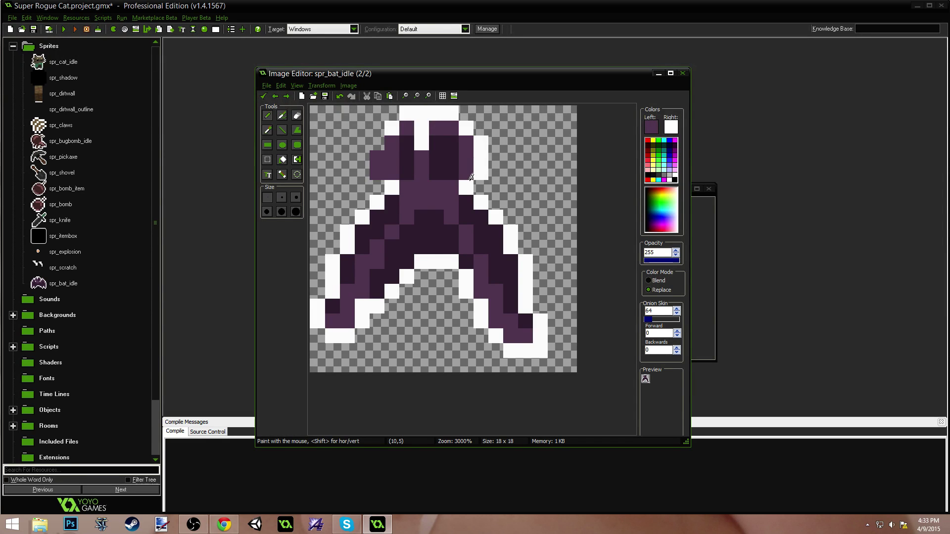
# Step: Flip between the frames to check the raised body and the widened head
pyautogui.press('Left')
pyautogui.press('Right')
pyautogui.press('Left')
pyautogui.press('Right')
pyautogui.press('Left')
pyautogui.press('Right')
pyautogui.press('Left')
pyautogui.press('Right')
pyautogui.press('Left')
pyautogui.press('Right')
# Step: Extend the widened left side of the head upward with lighter purple pixels
pyautogui.press('ctrl')
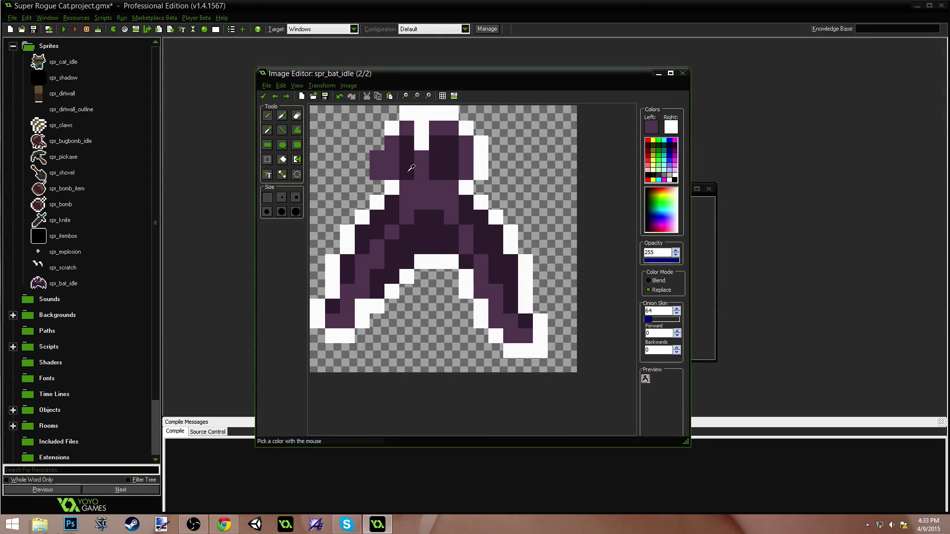
pyautogui.click(377, 138)
pyautogui.click(396, 129)
pyautogui.press('ctrl')
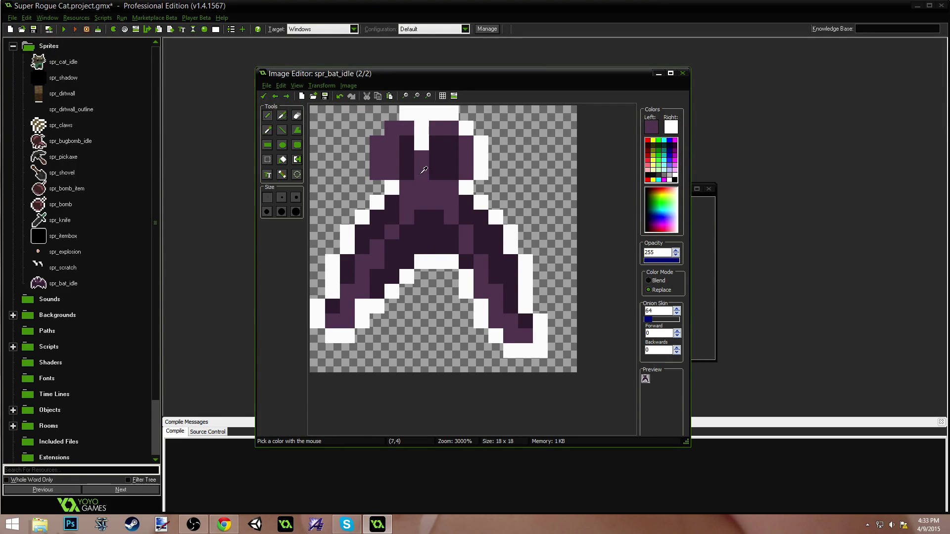
# Step: Repaint the face's centre, dark area, right edge and white outline one pixel further right
pyautogui.keyDown('ctrl'); pyautogui.click(435, 167); pyautogui.keyUp('ctrl')
pyautogui.moveTo(434, 184)
pyautogui.mouseDown()
pyautogui.moveTo(469, 181)
pyautogui.moveTo(435, 199)
pyautogui.moveTo(433, 157)
pyautogui.mouseUp()
pyautogui.keyDown('ctrl'); pyautogui.click(465, 174); pyautogui.keyUp('ctrl')
pyautogui.keyDown('ctrl'); pyautogui.click(451, 158); pyautogui.keyUp('ctrl')
pyautogui.moveTo(467, 188)
pyautogui.mouseDown()
pyautogui.moveTo(463, 156)
pyautogui.moveTo(475, 177)
pyautogui.moveTo(466, 148)
pyautogui.moveTo(476, 146)
pyautogui.moveTo(480, 184)
pyautogui.moveTo(494, 180)
pyautogui.moveTo(498, 142)
pyautogui.mouseUp()
pyautogui.press('ctrl')
pyautogui.keyDown('ctrl'); pyautogui.click(467, 143); pyautogui.keyUp('ctrl')
pyautogui.press('ctrl')
pyautogui.keyDown('ctrl'); pyautogui.click(485, 194); pyautogui.keyUp('ctrl')
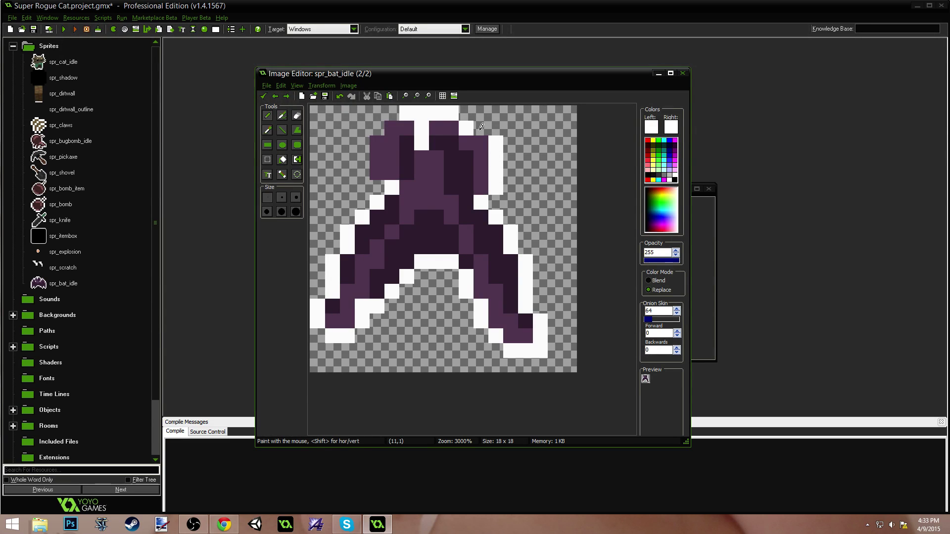
# Step: Extend the right ear's fill and white outline, and erase the white area between the ears to transparent
pyautogui.click(482, 127)
pyautogui.keyDown('ctrl'); pyautogui.click(453, 127); pyautogui.keyUp('ctrl')
pyautogui.click(465, 128)
pyautogui.keyDown('ctrl'); pyautogui.click(439, 117); pyautogui.keyUp('ctrl')
pyautogui.moveTo(438, 123)
pyautogui.mouseDown()
pyautogui.moveTo(426, 139)
pyautogui.moveTo(434, 117)
pyautogui.moveTo(441, 139)
pyautogui.mouseUp()
pyautogui.keyDown('ctrl'); pyautogui.click(474, 114); pyautogui.keyUp('ctrl')
# Step: Alternate between both frames to examine the head with separated ears
pyautogui.press('Left')
pyautogui.press('Right')
pyautogui.press('Left')
pyautogui.press('Right')
pyautogui.press('Left')
pyautogui.press('Right')
pyautogui.press('Left')
pyautogui.press('Right')
pyautogui.press('Left')
pyautogui.press('Right')
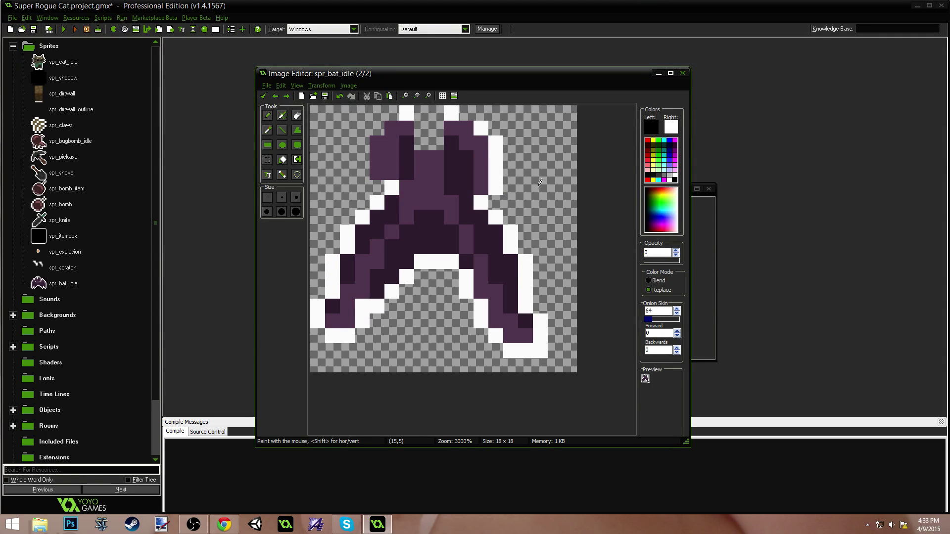
# Step: Undo all the head-widening edits and the upward move of the second frame
pyautogui.hotkey('ctrl', 'z')
pyautogui.hotkey('ctrl', 'z')
pyautogui.hotkey('ctrl', 'z')
pyautogui.hotkey('ctrl', 'z')
pyautogui.hotkey('ctrl', 'z')
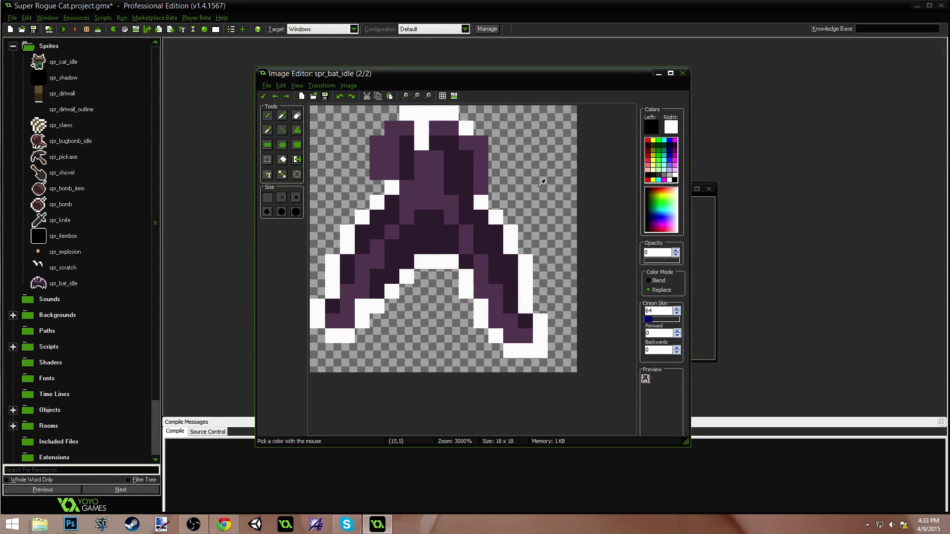
pyautogui.hotkey('ctrl', 'z')
pyautogui.hotkey('ctrl', 'z')
pyautogui.hotkey('ctrl', 'z')
pyautogui.hotkey('ctrl', 'z')
pyautogui.hotkey('ctrl', 'z')
pyautogui.hotkey('ctrl', 'z')
pyautogui.hotkey('ctrl', 'z')
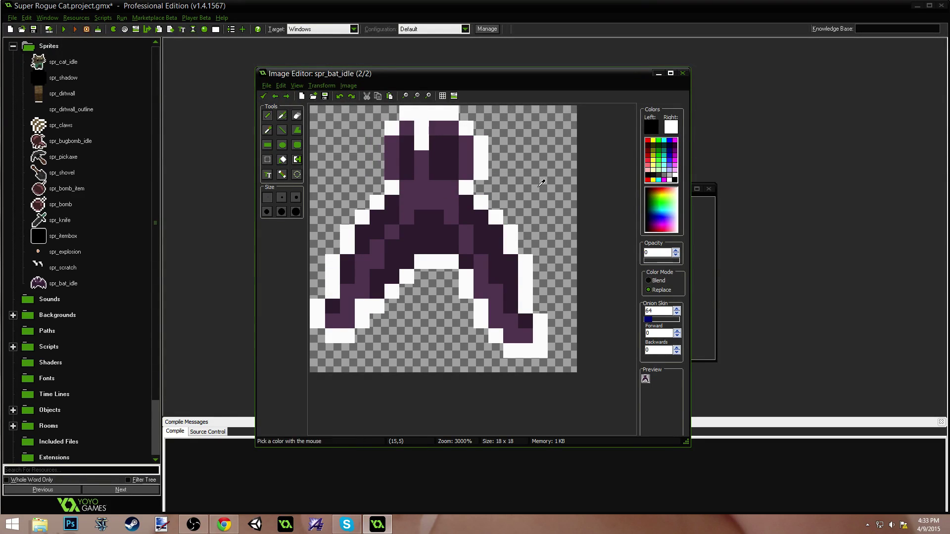
pyautogui.hotkey('ctrl', 'z')
# Step: Select the right and left parts of the bat's head in the second frame and move the head down one pixel
pyautogui.press('Left')
pyautogui.press('Right')
pyautogui.click(267, 159)
pyautogui.moveTo(427, 121); pyautogui.dragTo(493, 203)
pyautogui.moveTo(471, 169); pyautogui.dragTo(474, 184)
pyautogui.moveTo(373, 123); pyautogui.dragTo(413, 182)
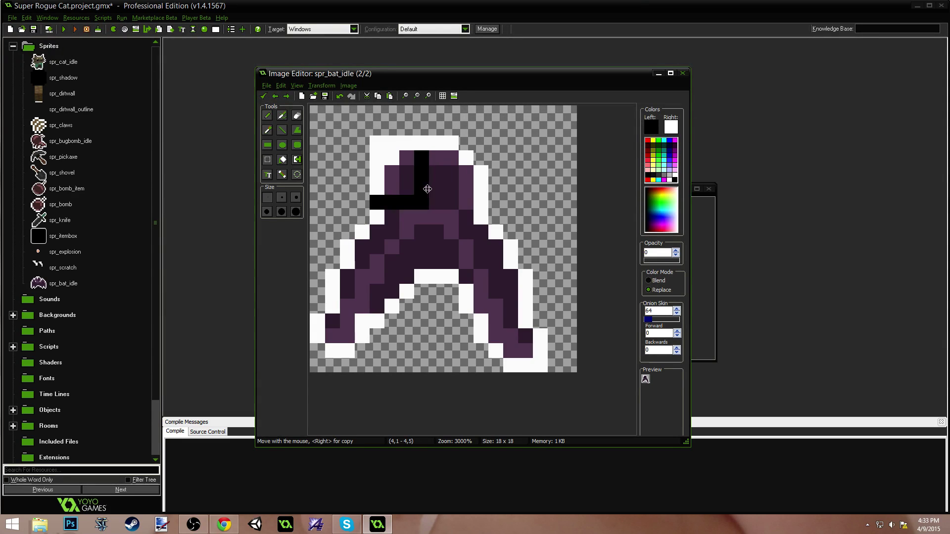
# Step: Alternate between both frames to examine the lowered head
pyautogui.press('Left')
pyautogui.press('Right')
pyautogui.press('Left')
pyautogui.press('Right')
pyautogui.press('Left')
pyautogui.press('Right')
pyautogui.press('Left')
pyautogui.press('Right')
pyautogui.press('Left')
pyautogui.press('Right')
pyautogui.press('Left')
pyautogui.press('Right')
# Step: Extend the bat's face downward by painting the dark pixels below its centre in the lighter purple
pyautogui.click(266, 115)
pyautogui.keyDown('ctrl'); pyautogui.click(437, 217); pyautogui.keyUp('ctrl')
pyautogui.moveTo(422, 232)
pyautogui.mouseDown()
pyautogui.moveTo(438, 232)
pyautogui.moveTo(433, 245)
pyautogui.moveTo(421, 242)
pyautogui.mouseUp()
# Step: Alternate between both frames to examine the lengthened face
pyautogui.press('Left')
pyautogui.press('Right')
pyautogui.press('Left')
pyautogui.press('Right')
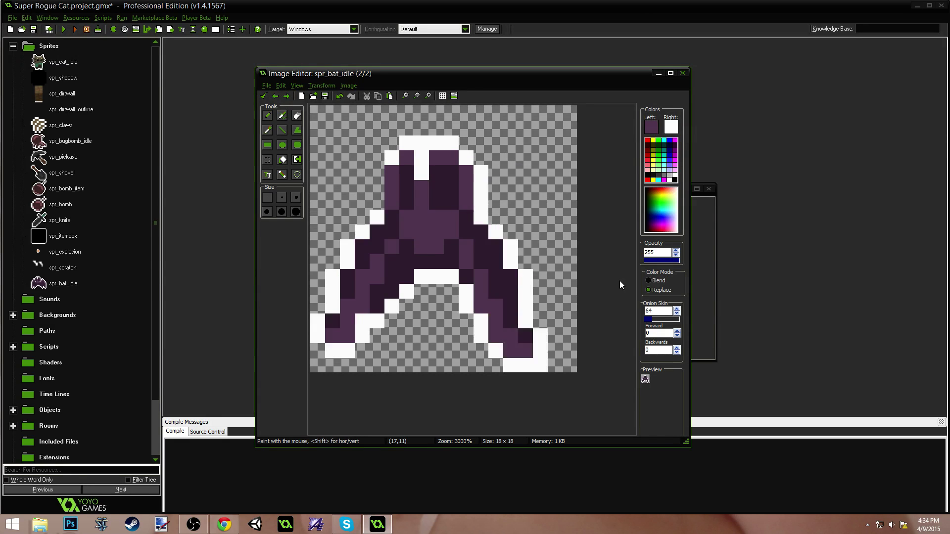
pyautogui.press('Left')
pyautogui.press('Right')
pyautogui.press('Left')
pyautogui.press('Right')
pyautogui.press('Left')
pyautogui.press('Right')
# Step: Raise the white outline beneath the left wing by one pixel and erase the old outline pixels to transparent
pyautogui.click(395, 311)
pyautogui.press('p')
pyautogui.moveTo(391, 293); pyautogui.dragTo(406, 278)
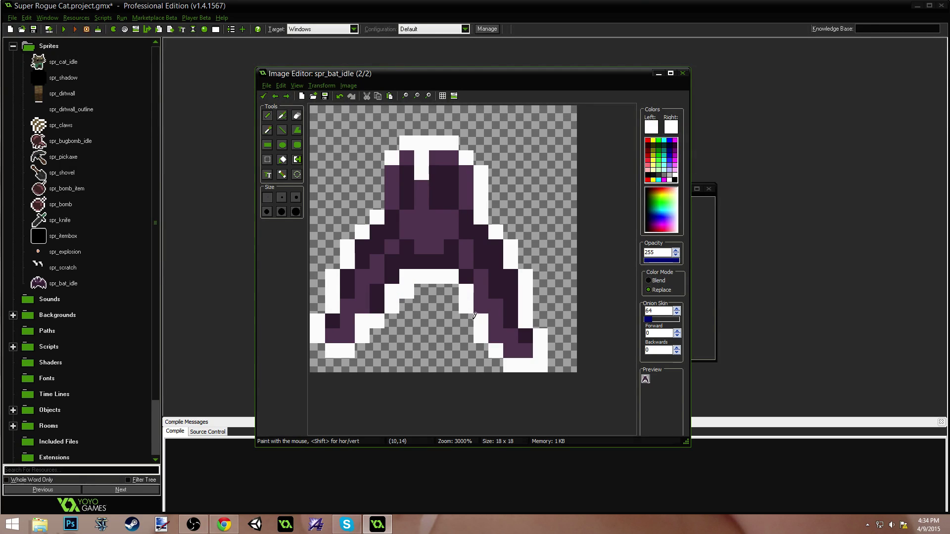
pyautogui.press('o')
pyautogui.click(421, 293)
pyautogui.press('p')
pyautogui.click(410, 290)
pyautogui.click(392, 303)
pyautogui.keyDown('ctrl'); pyautogui.click(392, 292); pyautogui.keyUp('ctrl')
pyautogui.click(380, 304)
pyautogui.keyDown('ctrl'); pyautogui.click(388, 310); pyautogui.keyUp('ctrl')
pyautogui.click(374, 323)
# Step: Alternate between both frames to examine the thinned left wing
pyautogui.press('Right')
pyautogui.press('Right')
pyautogui.press('Right')
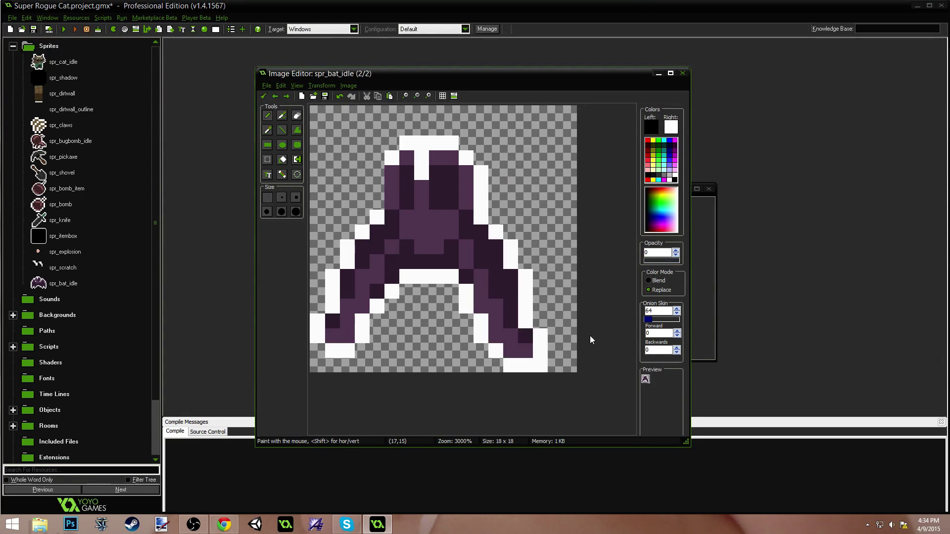
pyautogui.press('Right')
pyautogui.press('Right')
pyautogui.press('Right')
pyautogui.press('Right')
pyautogui.press('Right')
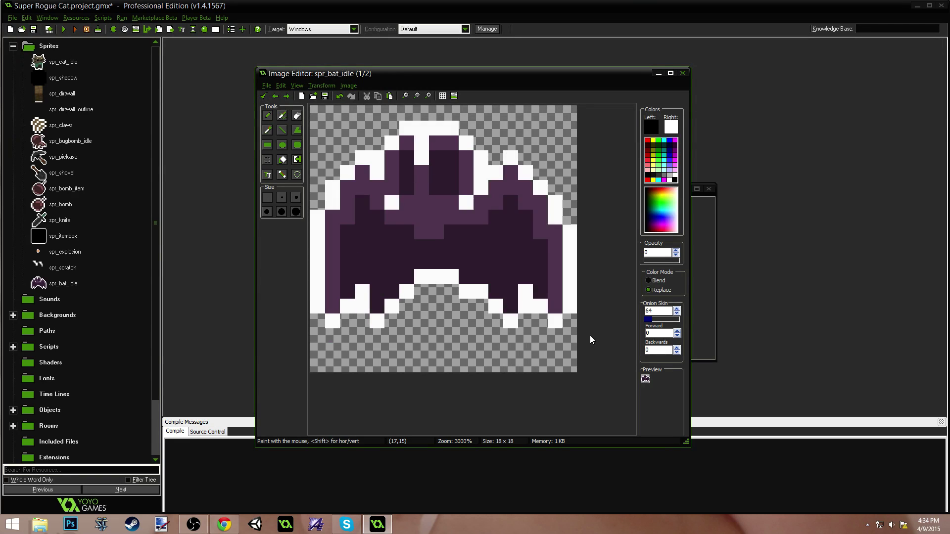
pyautogui.press('Right')
pyautogui.press('Right')
pyautogui.press('Right')
pyautogui.press('Right')
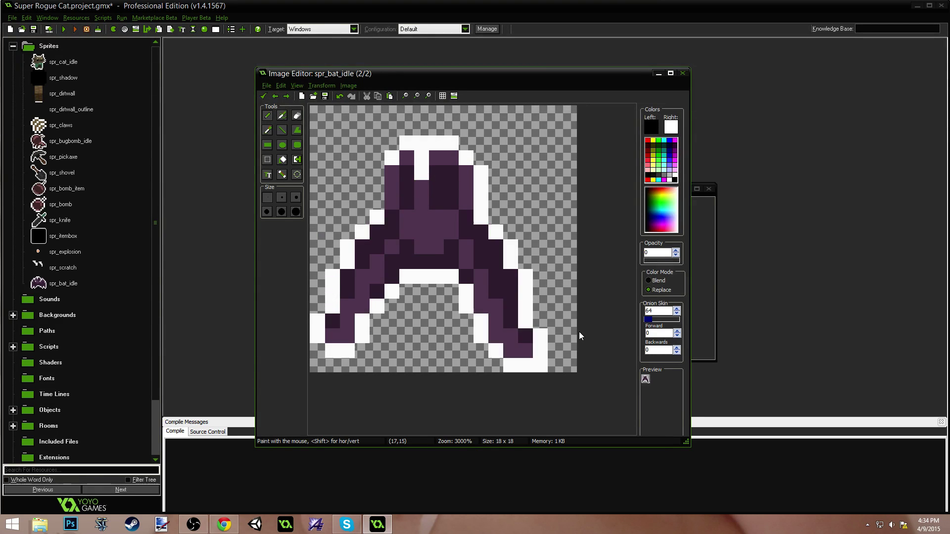
# Step: Extend the belly's right half one pixel down in dark purple and redraw its white outline below
pyautogui.keyDown('ctrl'); pyautogui.click(448, 259); pyautogui.keyUp('ctrl')
pyautogui.moveTo(446, 275)
pyautogui.mouseDown()
pyautogui.moveTo(441, 290)
pyautogui.moveTo(452, 292)
pyautogui.mouseUp()
pyautogui.keyDown('ctrl'); pyautogui.click(422, 277); pyautogui.keyUp('ctrl')
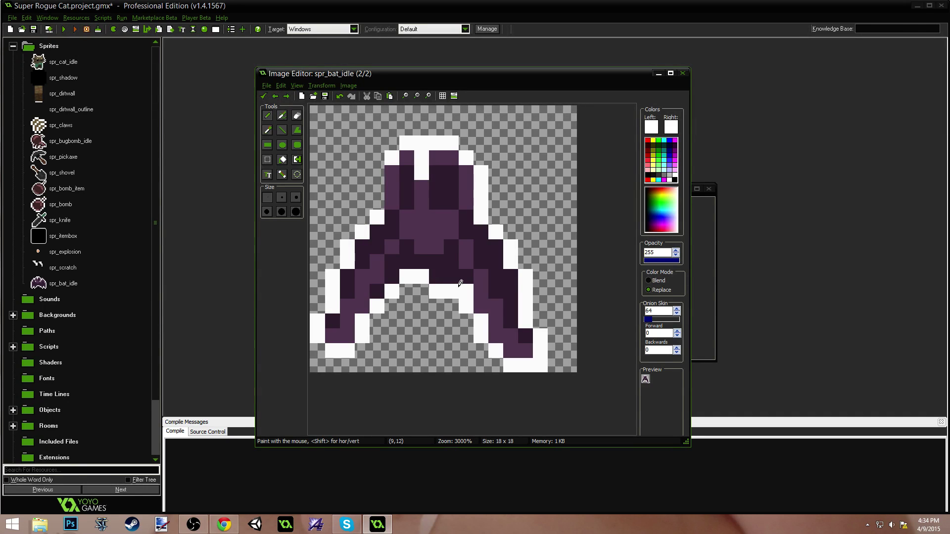
# Step: Alternate between both frames to examine the extended belly and its outline
pyautogui.press('Right')
pyautogui.press('Right')
pyautogui.press('Right')
pyautogui.press('Right')
pyautogui.press('Right')
pyautogui.press('Right')
pyautogui.press('Right')
pyautogui.press('Right')
pyautogui.press('Right')
pyautogui.press('Right')
# Step: Paint the missing white outline down the left side of the second frame's head and accept the image edits
pyautogui.moveTo(377, 171); pyautogui.dragTo(382, 199)
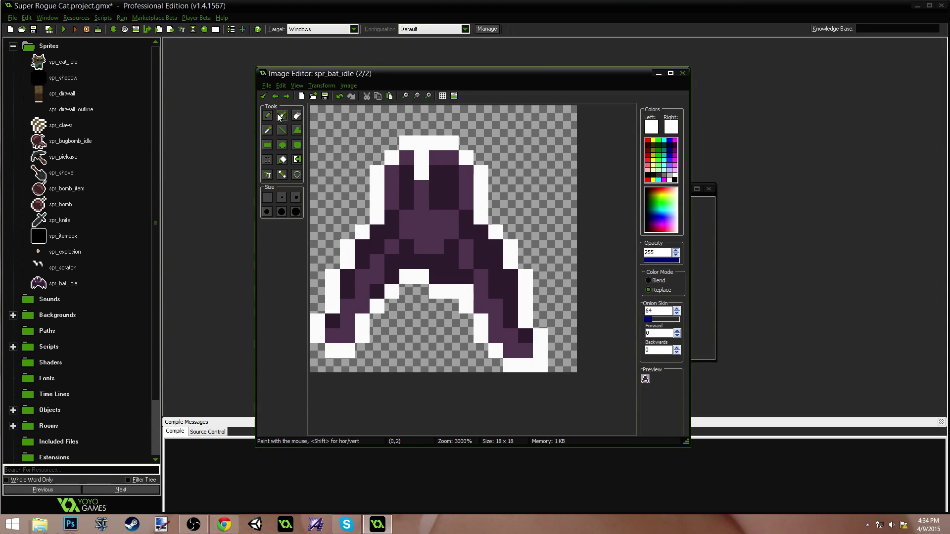
pyautogui.click(264, 96)
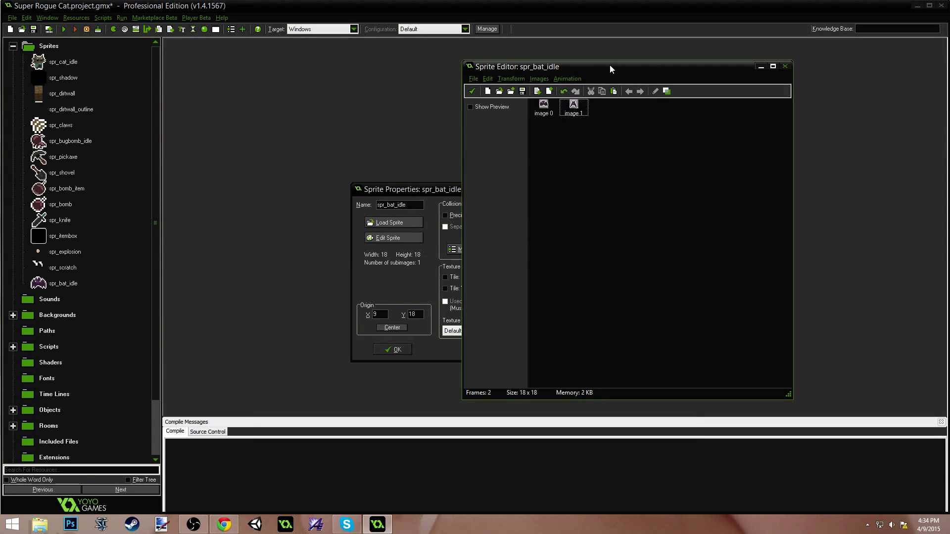
# Step: Play the sprite's animation preview at speed 2
pyautogui.moveTo(601, 67); pyautogui.dragTo(406, 105)
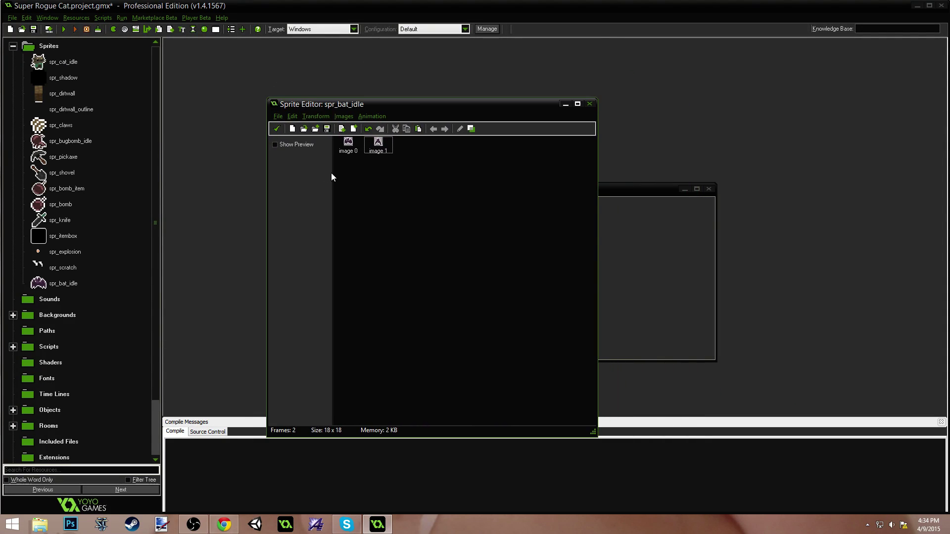
pyautogui.click(276, 145)
pyautogui.press('Tab')
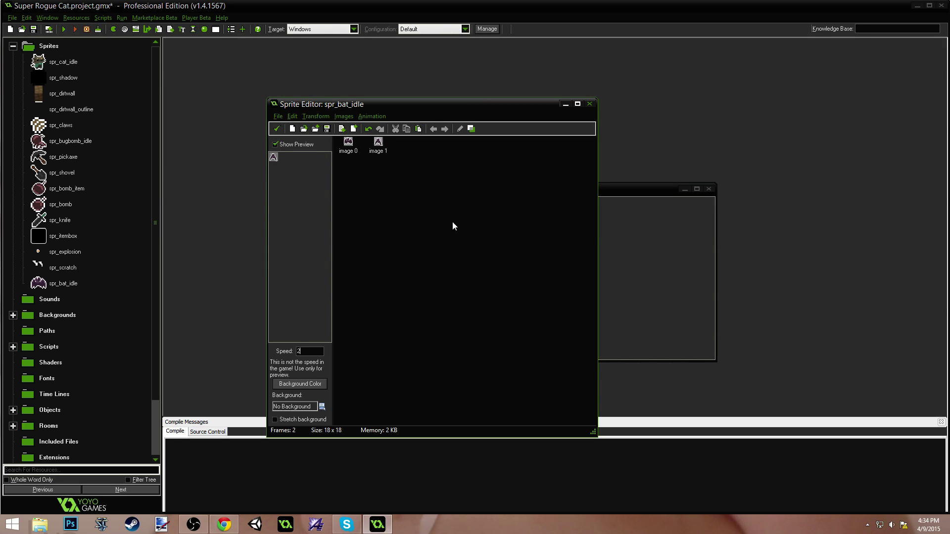
# Step: Try moving the whole bat in the second frame up one pixel and compare both frames
pyautogui.doubleClick(378, 144)
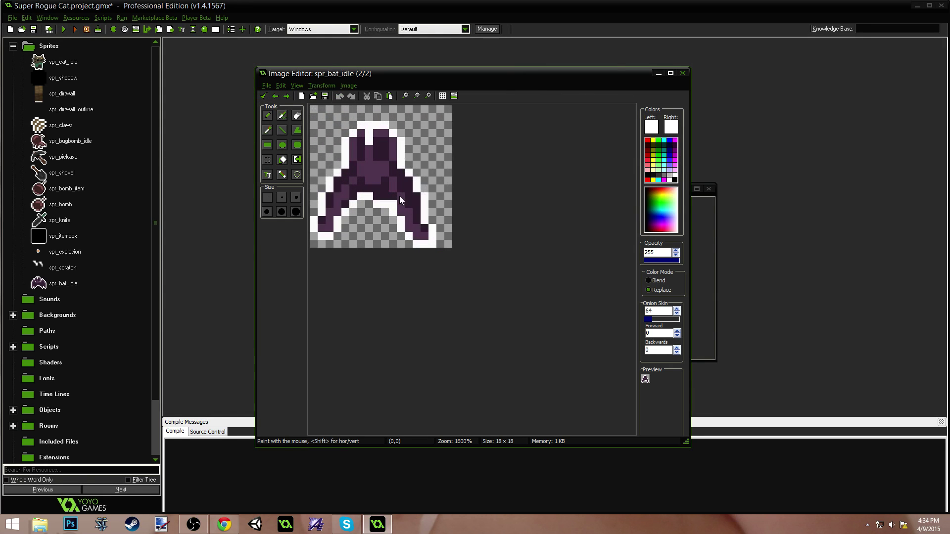
pyautogui.moveTo(312, 109); pyautogui.dragTo(460, 267)
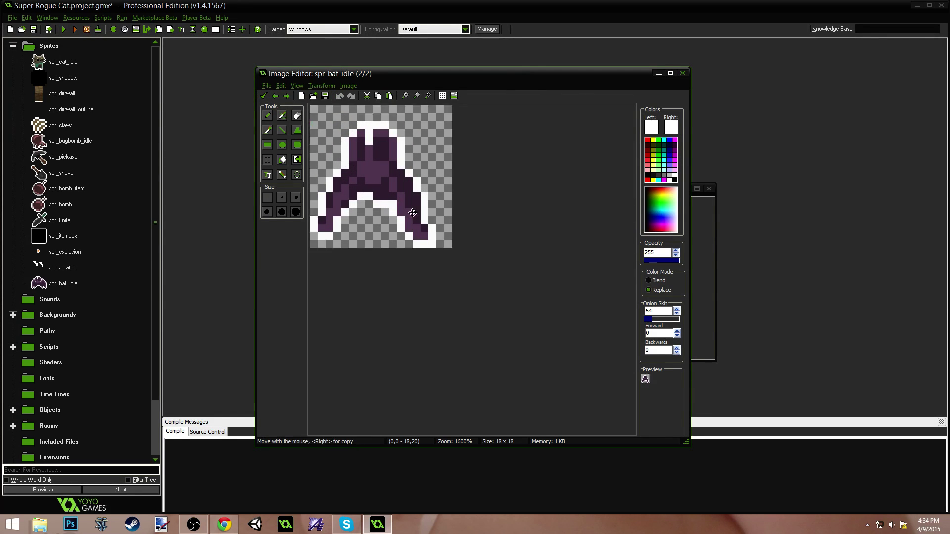
pyautogui.moveTo(412, 211); pyautogui.dragTo(407, 202)
pyautogui.press('Left')
pyautogui.press('Right')
pyautogui.press('Left')
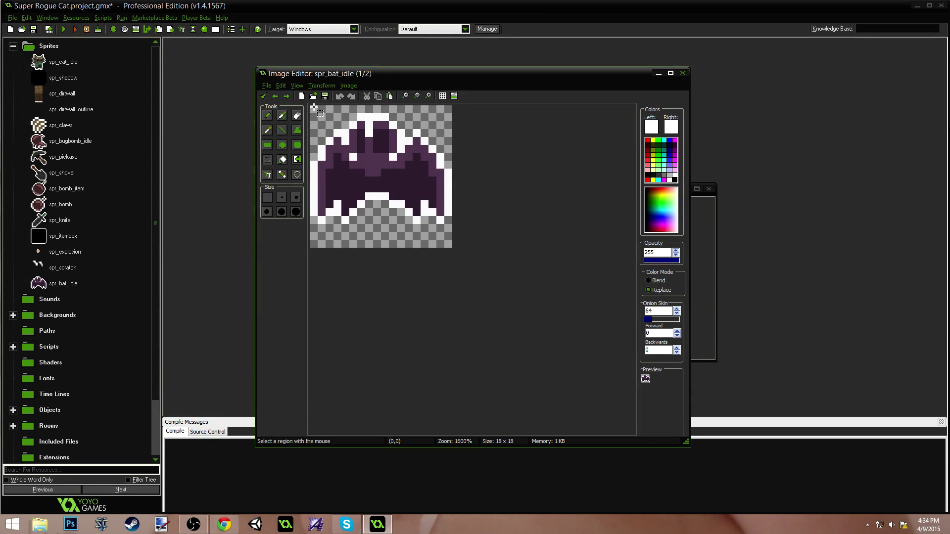
# Step: Try moving the whole bat in the first frame down one pixel, compare both frames, and accept the images
pyautogui.moveTo(313, 108); pyautogui.dragTo(461, 234)
pyautogui.moveTo(418, 187); pyautogui.dragTo(418, 194)
pyautogui.press('Right')
pyautogui.press('Left')
pyautogui.press('Right')
pyautogui.press('Left')
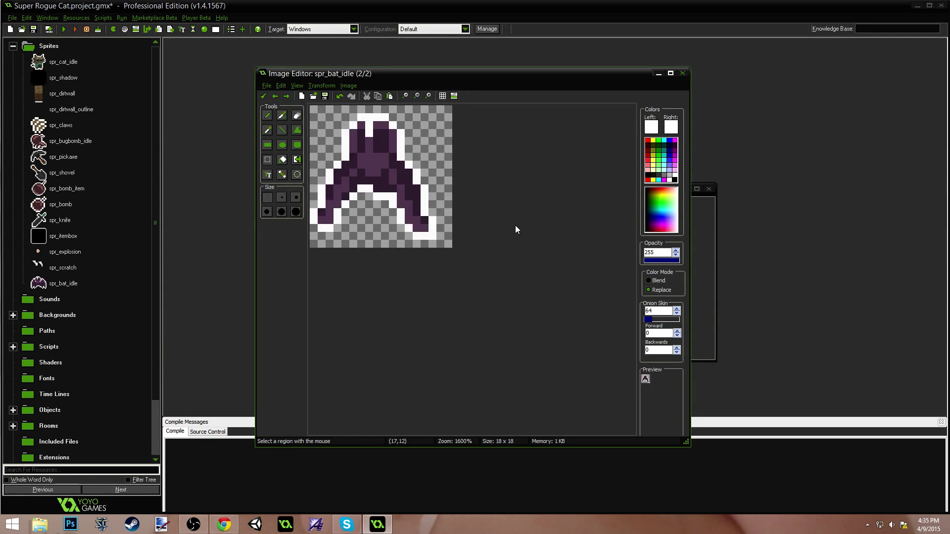
pyautogui.click(264, 96)
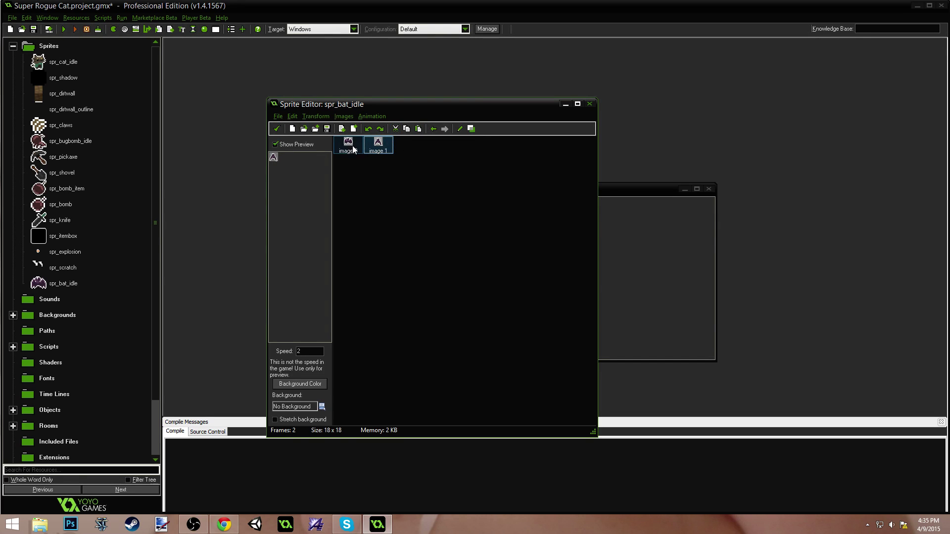
# Step: Move the second frame's bat up one pixel and the first frame's bat down one pixel, and accept the images
pyautogui.doubleClick(384, 149)
pyautogui.scroll(4, 366, 265)
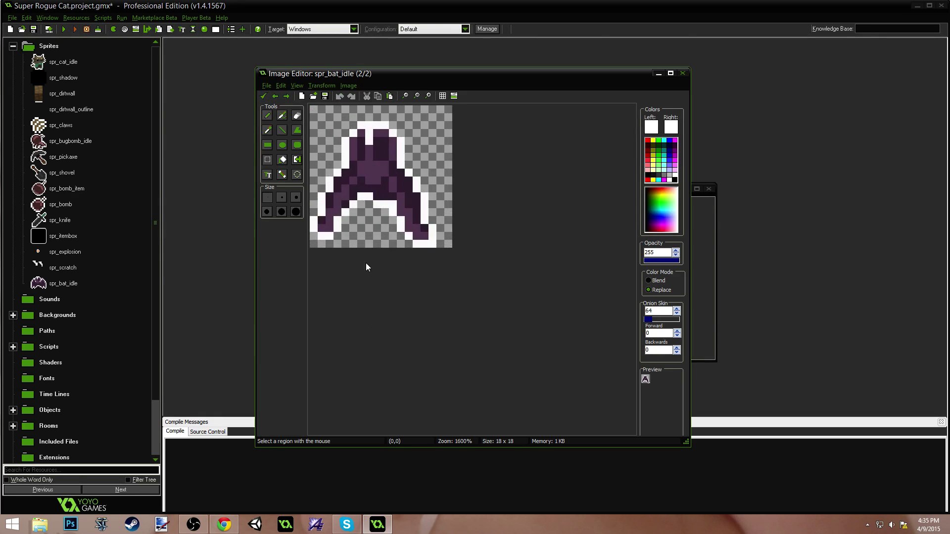
pyautogui.moveTo(314, 110); pyautogui.dragTo(446, 257)
pyautogui.moveTo(418, 222); pyautogui.dragTo(418, 213)
pyautogui.click(278, 98)
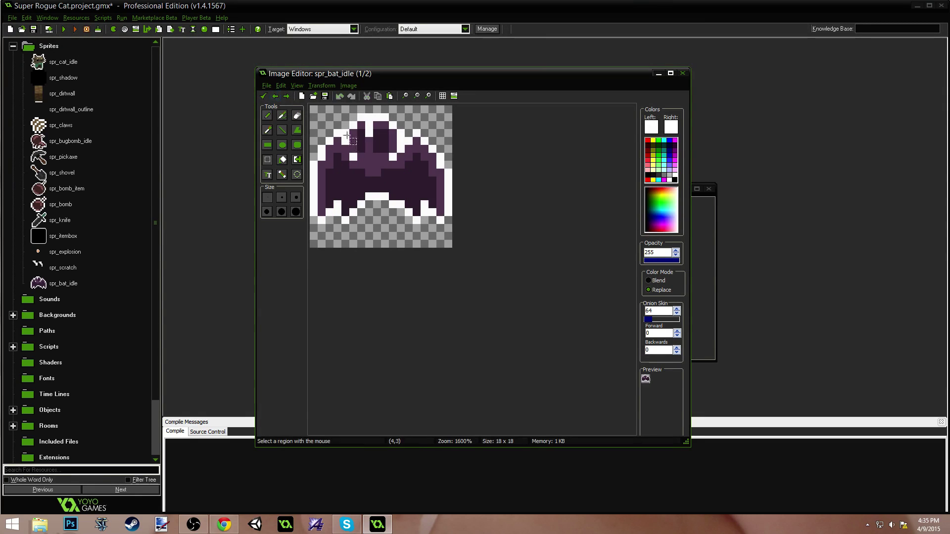
pyautogui.moveTo(312, 111); pyautogui.dragTo(461, 241)
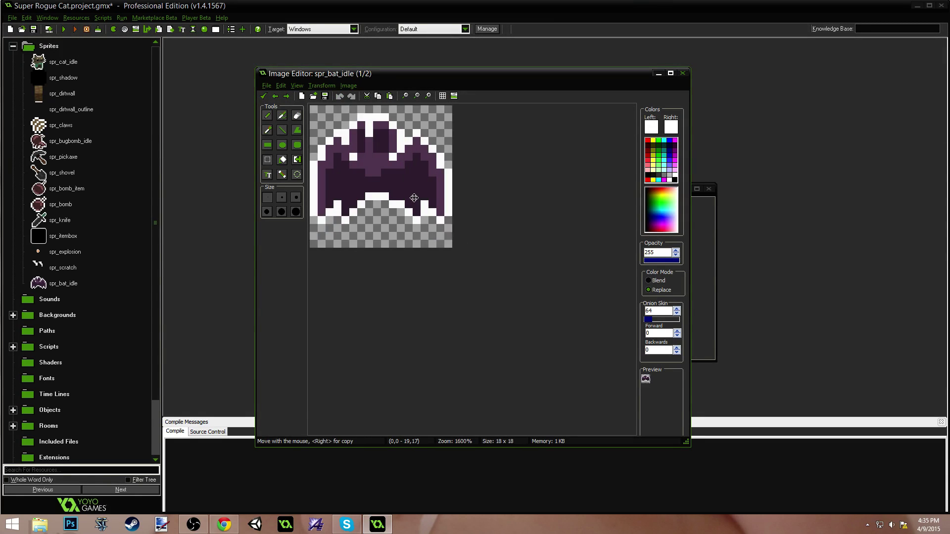
pyautogui.moveTo(414, 198); pyautogui.dragTo(414, 202)
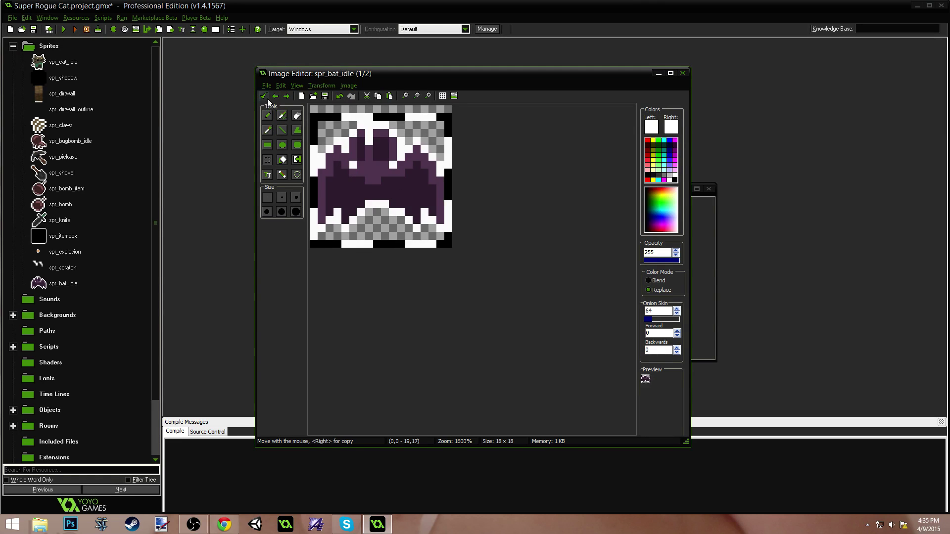
pyautogui.click(264, 97)
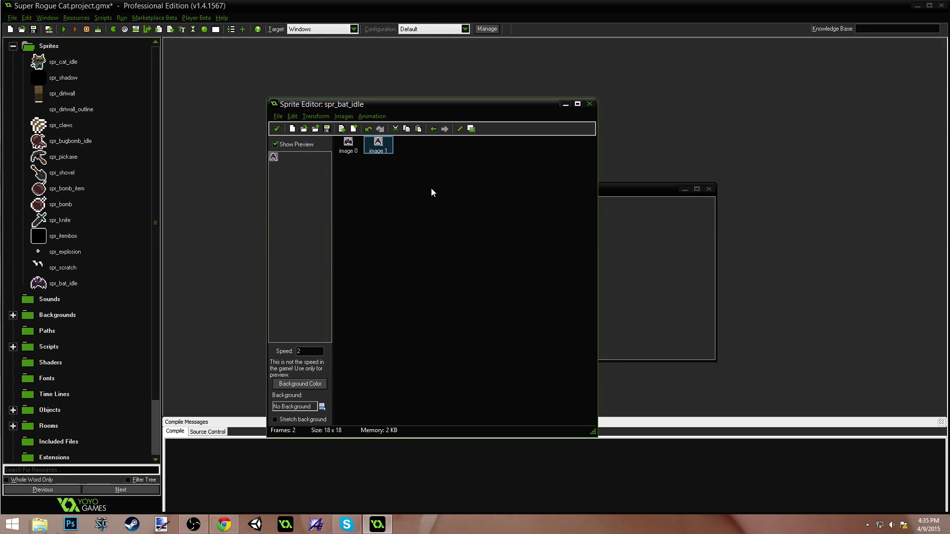
# Step: Try shifting the whole bat in the second frame up and to the left
pyautogui.doubleClick(378, 144)
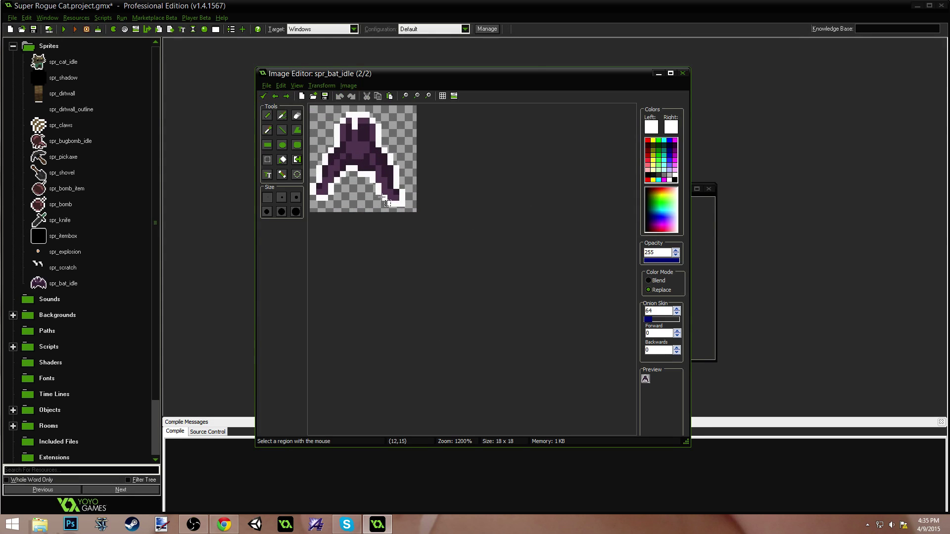
pyautogui.scroll(2, 382, 198)
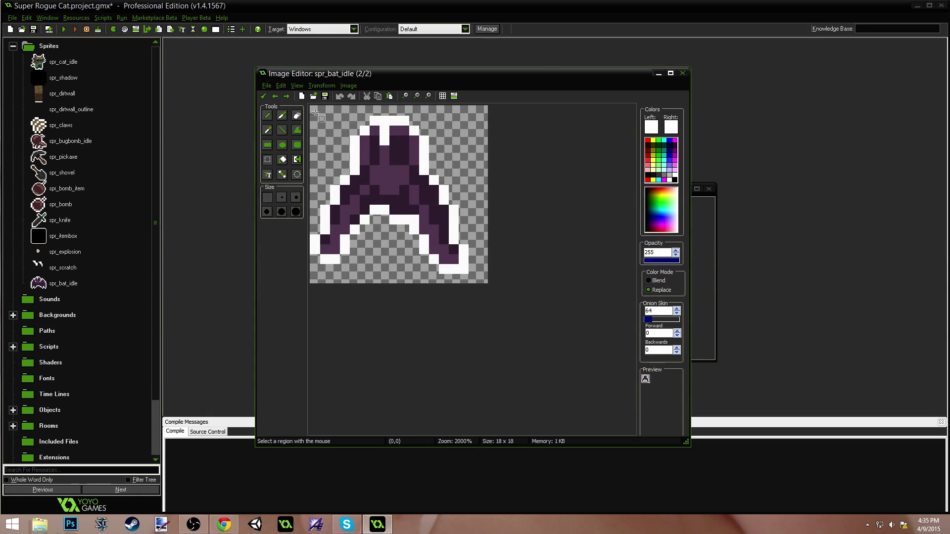
pyautogui.moveTo(315, 111); pyautogui.dragTo(483, 284)
pyautogui.moveTo(448, 252); pyautogui.dragTo(437, 243)
pyautogui.click(264, 97)
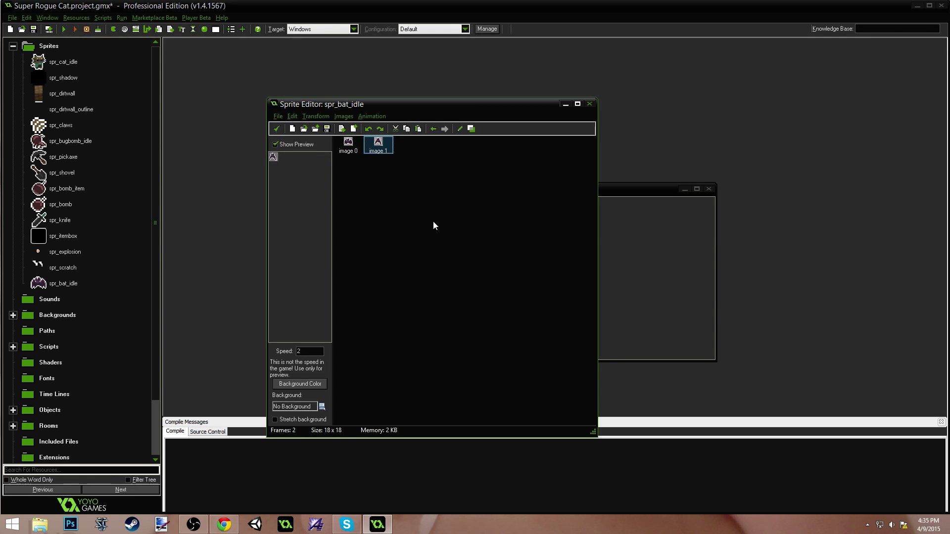
# Step: Move the second frame's whole bat one pixel to the right and accept the image
pyautogui.doubleClick(380, 149)
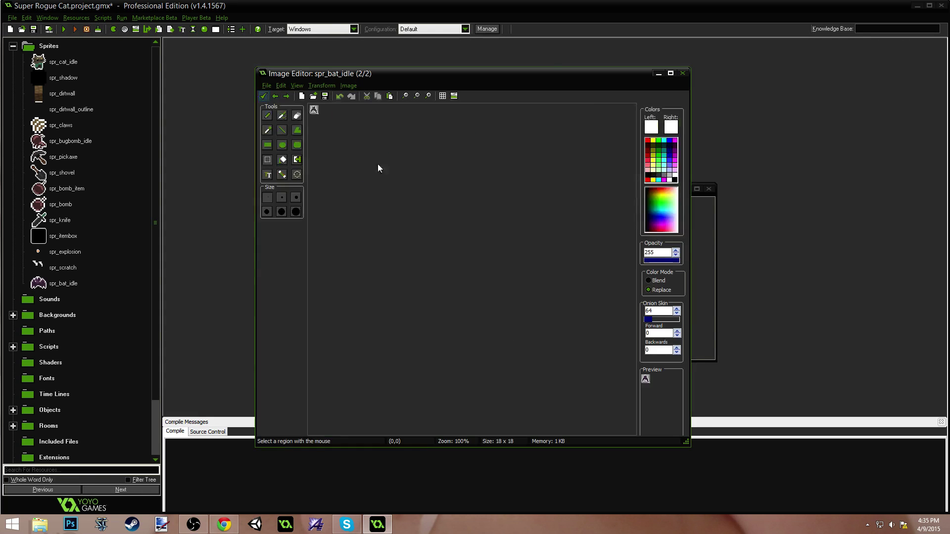
pyautogui.moveTo(314, 110); pyautogui.dragTo(467, 296)
pyautogui.moveTo(367, 211); pyautogui.dragTo(376, 210)
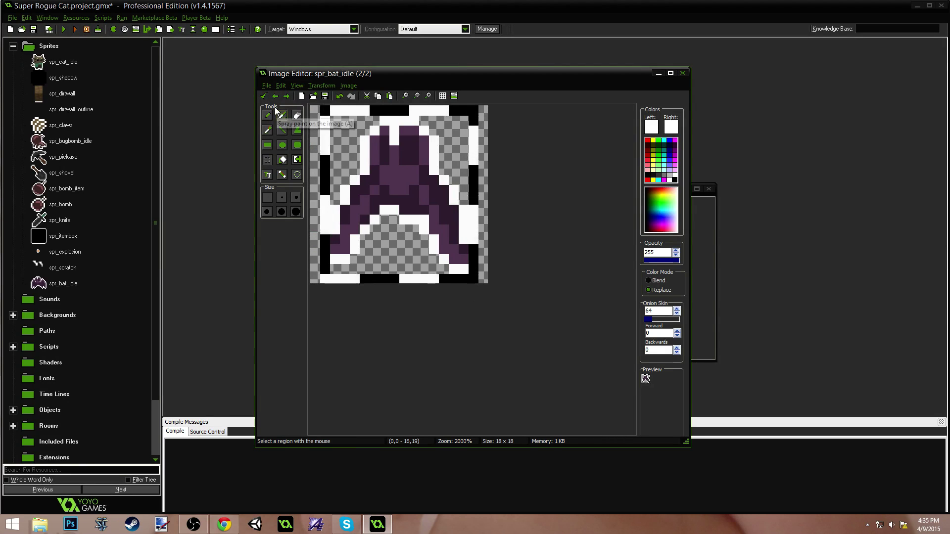
pyautogui.click(263, 95)
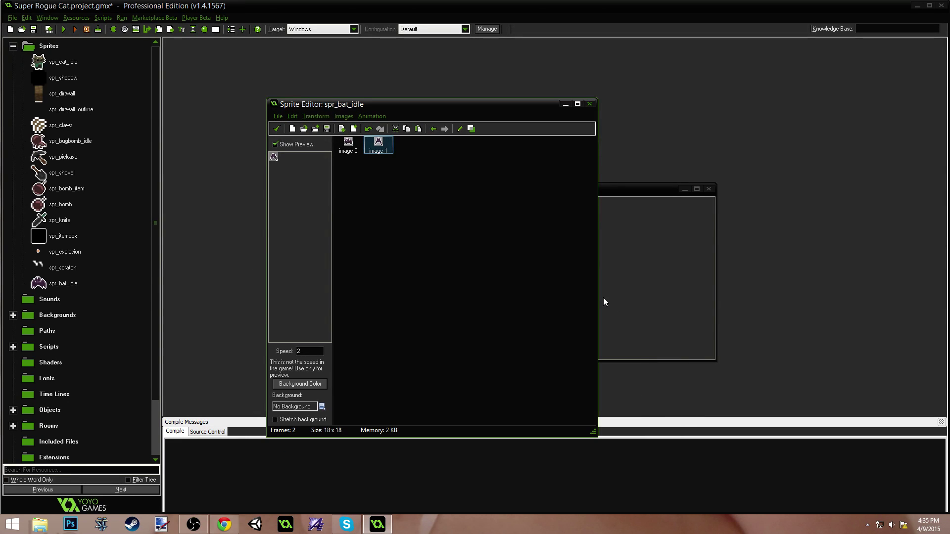
# Step: Accept the edited two-frame sprite and confirm the spr_bat_idle properties
pyautogui.hotkey('ctrl', 's')
pyautogui.click(866, 497)
pyautogui.click(277, 129)
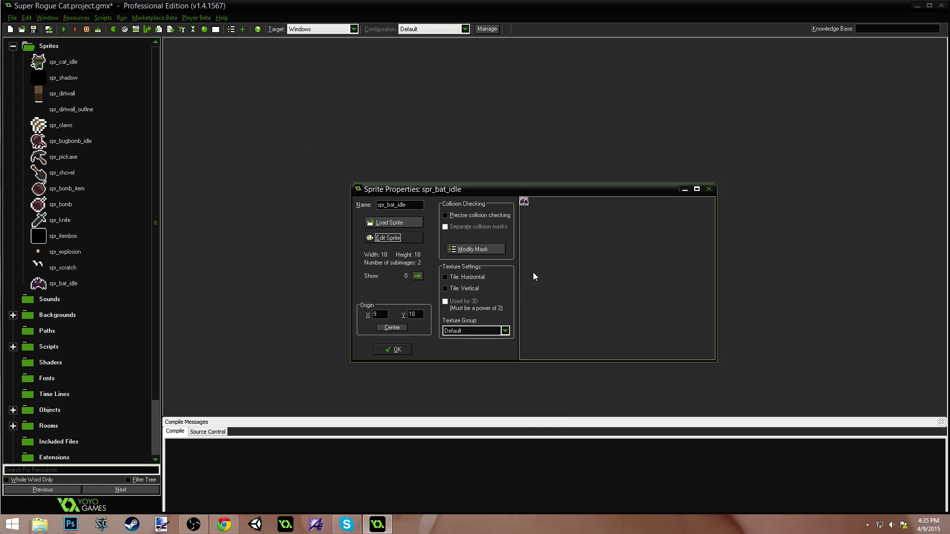
pyautogui.click(379, 350)
# Step: Open the BugBomb object from the Objects group and set its sprite to spr_bat_idle
pyautogui.moveTo(156, 180); pyautogui.dragTo(163, 305)
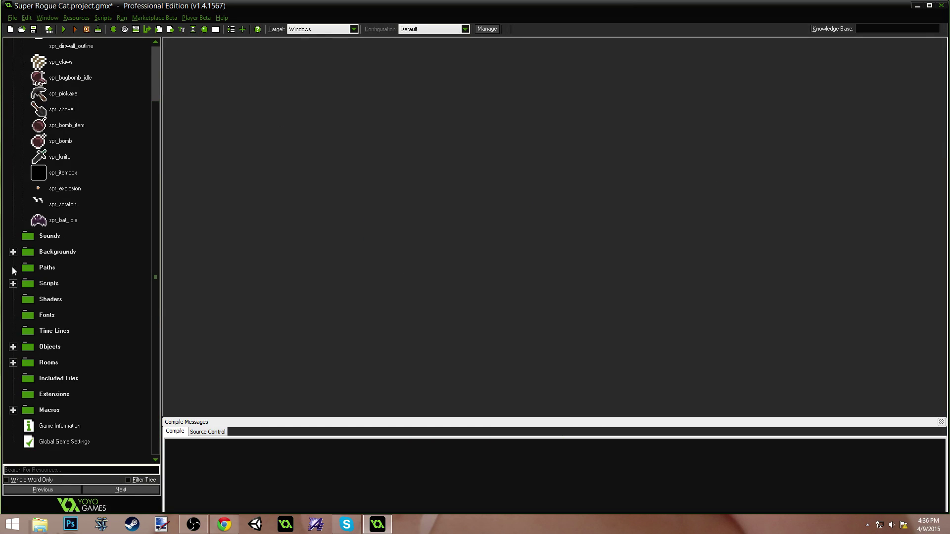
pyautogui.click(14, 348)
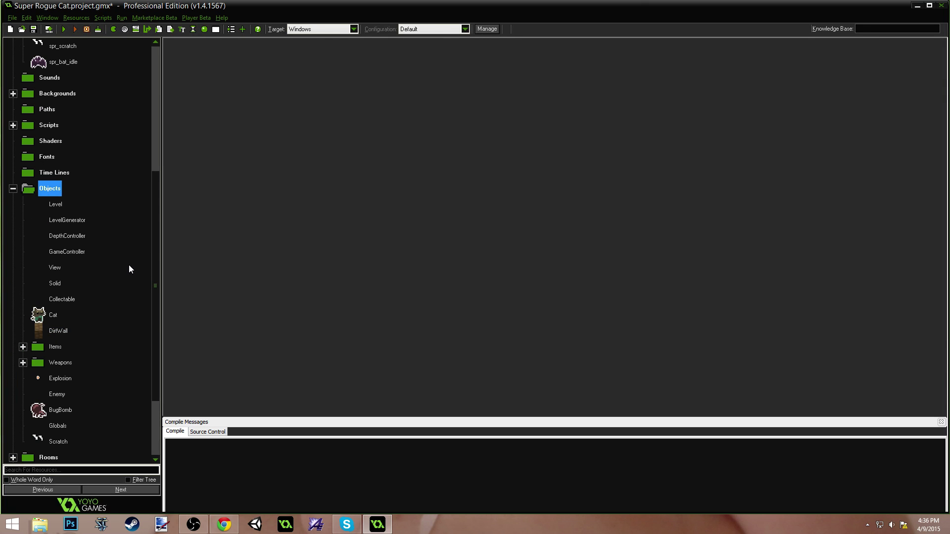
pyautogui.moveTo(156, 248); pyautogui.dragTo(162, 308)
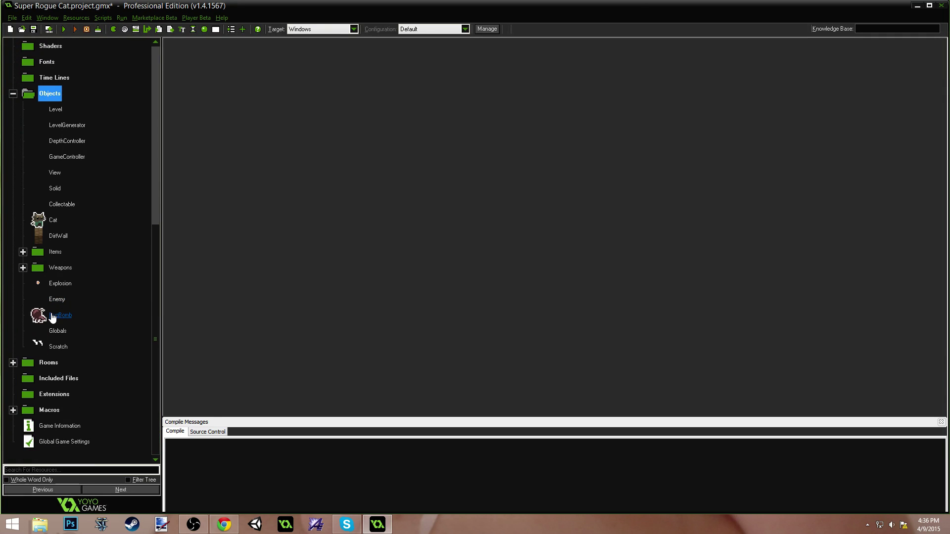
pyautogui.rightClick(52, 315)
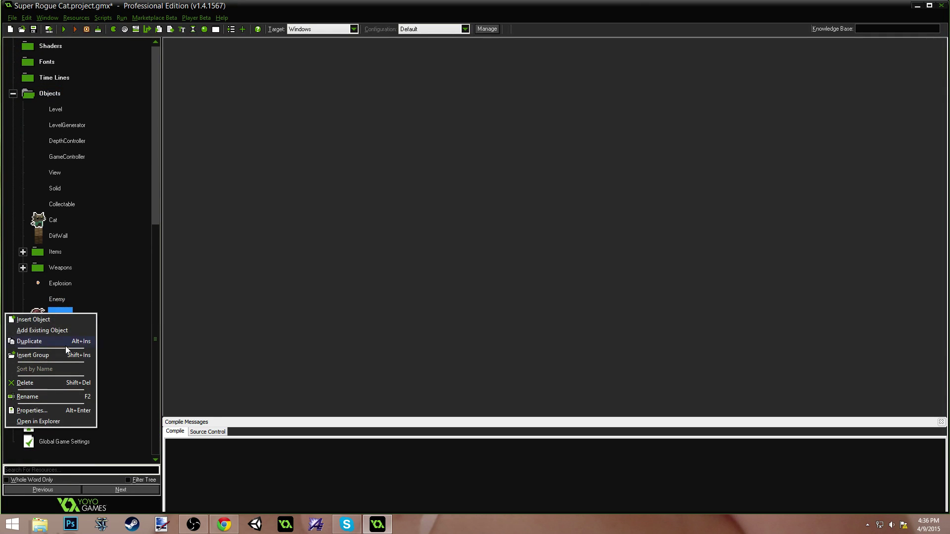
pyautogui.click(149, 326)
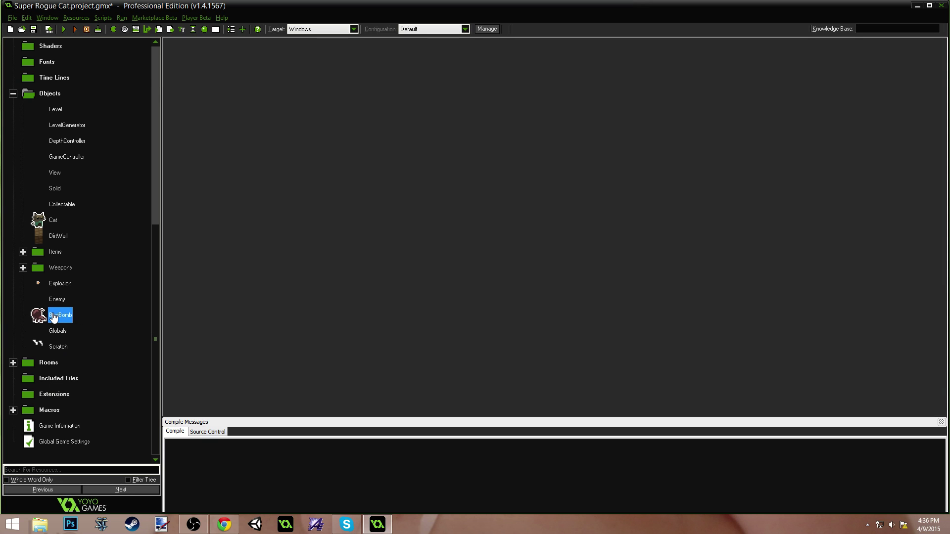
pyautogui.doubleClick(53, 317)
pyautogui.click(397, 229)
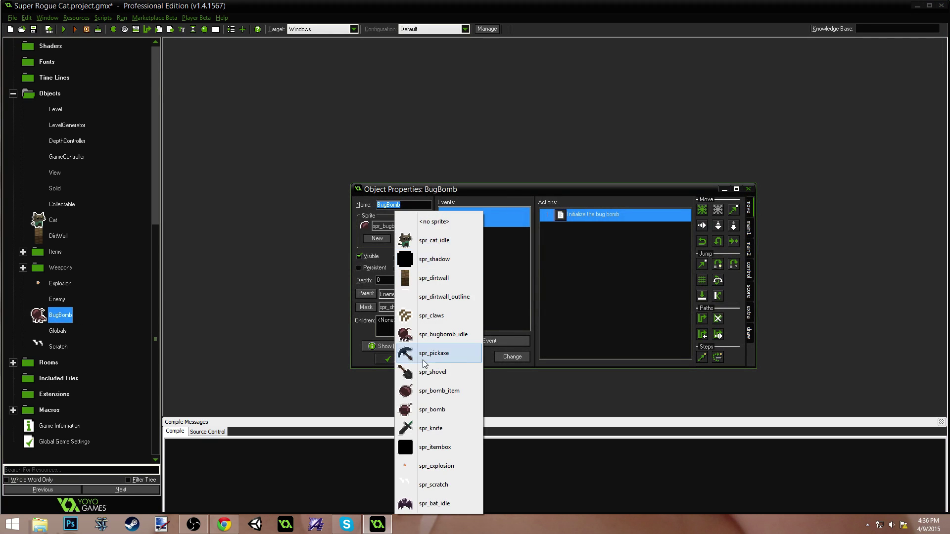
pyautogui.click(426, 504)
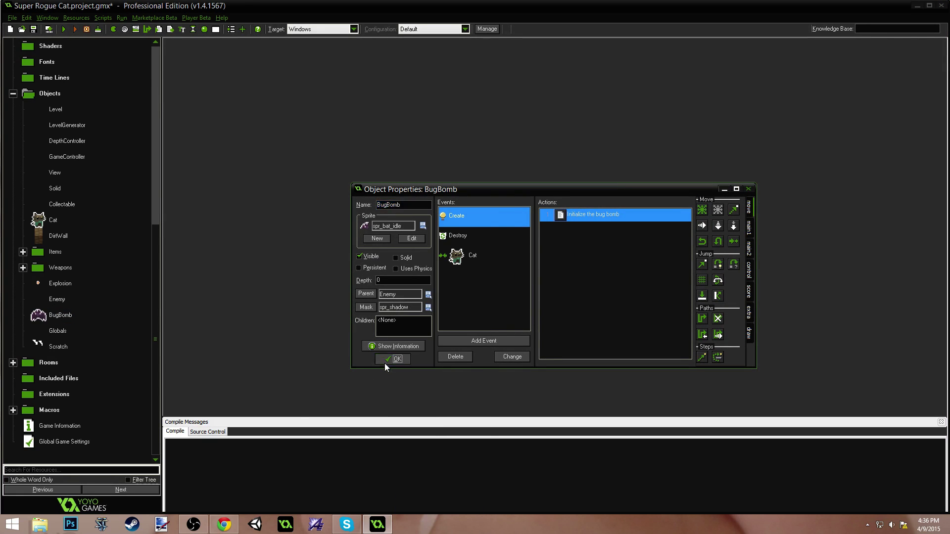
# Step: Confirm the BugBomb object and set the origin of spr_bat_idle to X 9, Y 18
pyautogui.click(387, 359)
pyautogui.scroll(5, 158, 207)
pyautogui.doubleClick(64, 220)
pyautogui.click(389, 350)
pyautogui.doubleClick(65, 220)
pyautogui.click(398, 331)
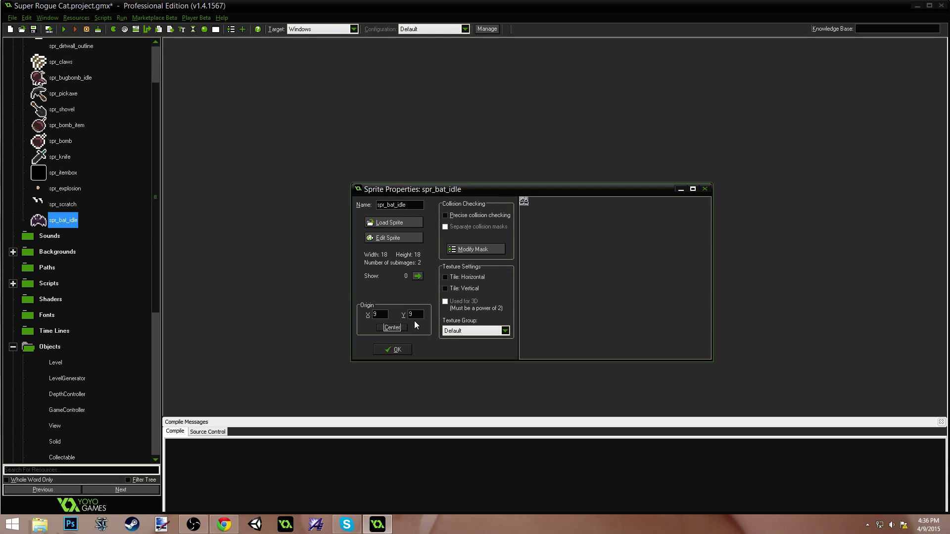
pyautogui.hotkey('shift', 'Tab')
# Step: Mirror all images of spr_bat_idle horizontally and accept the sprite and its properties
pyautogui.click(403, 239)
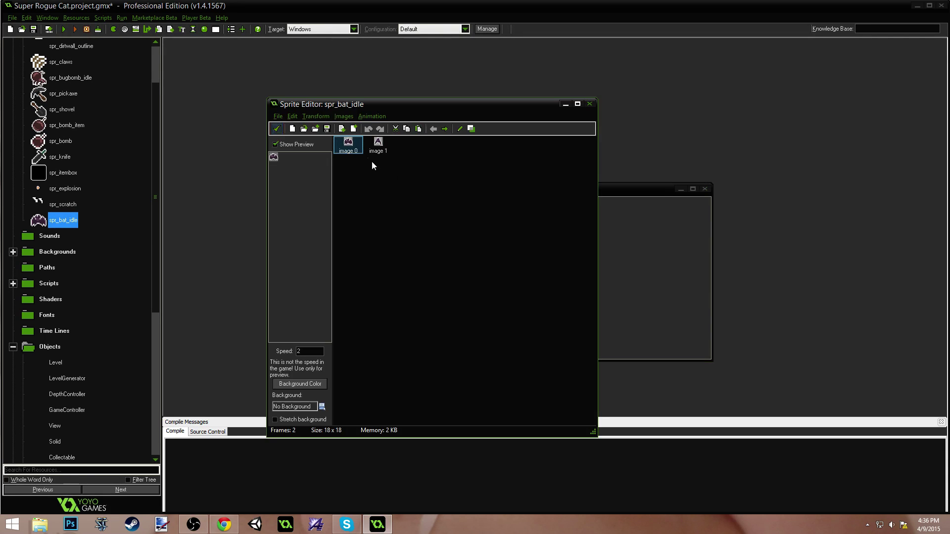
pyautogui.click(325, 117)
pyautogui.click(326, 139)
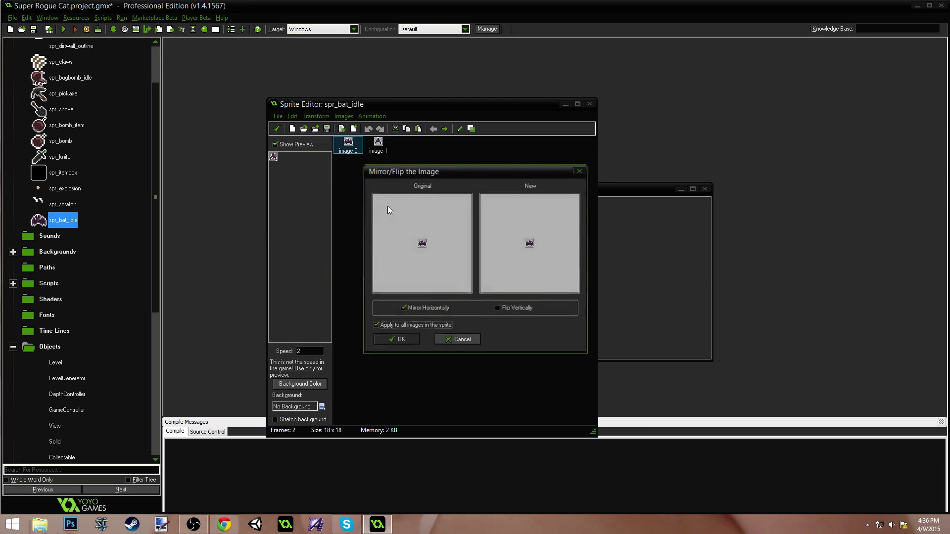
pyautogui.click(401, 341)
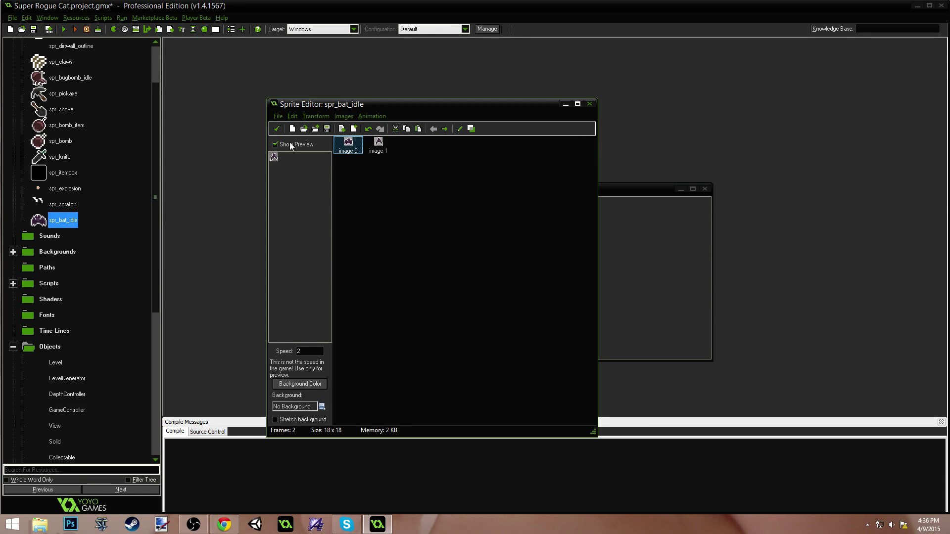
pyautogui.click(277, 130)
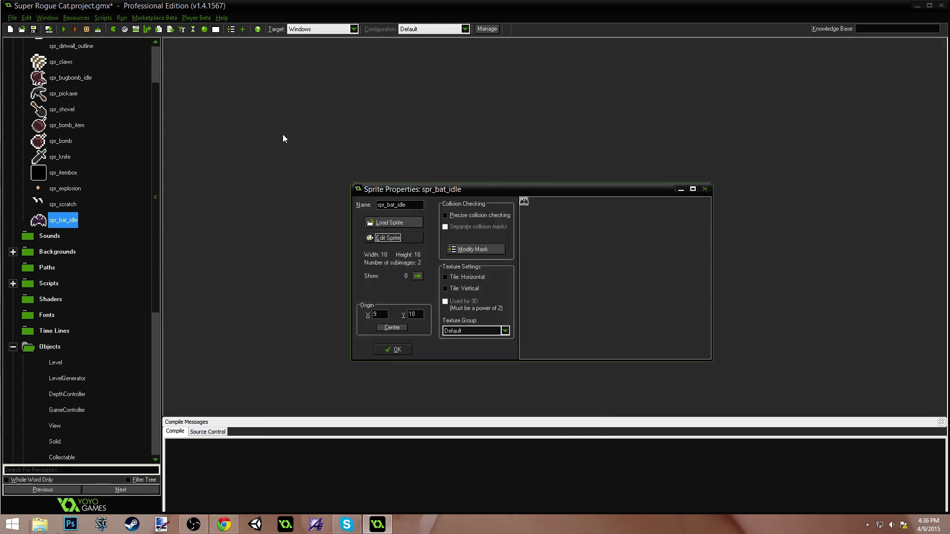
pyautogui.click(391, 350)
# Step: Run the game, walk the cat around restarted levels to examine the flapping bats, and close the game
pyautogui.click(63, 29)
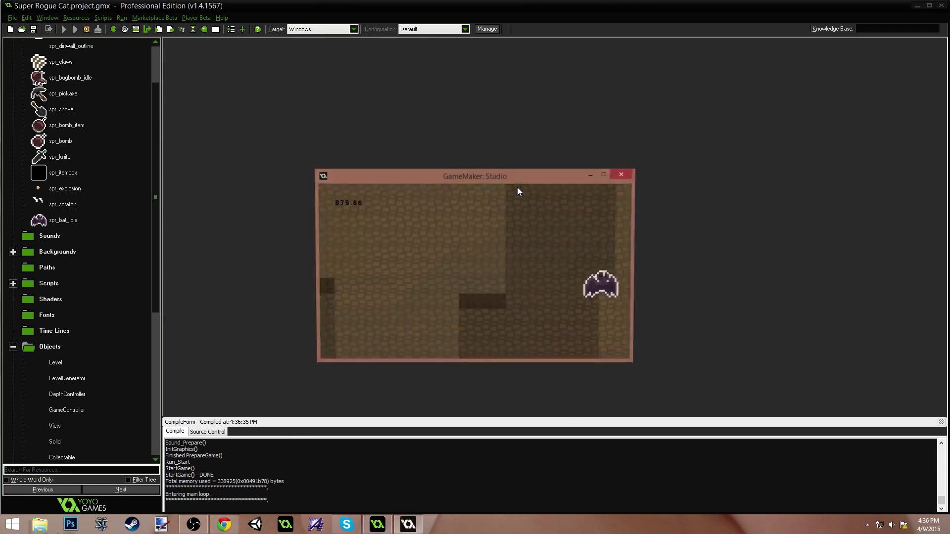
pyautogui.press('w')
pyautogui.press('a')
pyautogui.press('s')
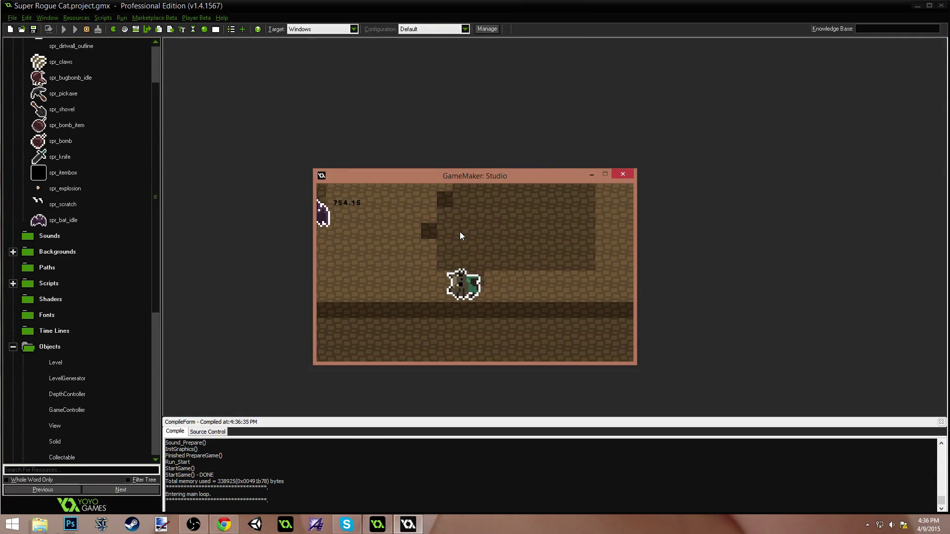
pyautogui.press('r')
pyautogui.press('w')
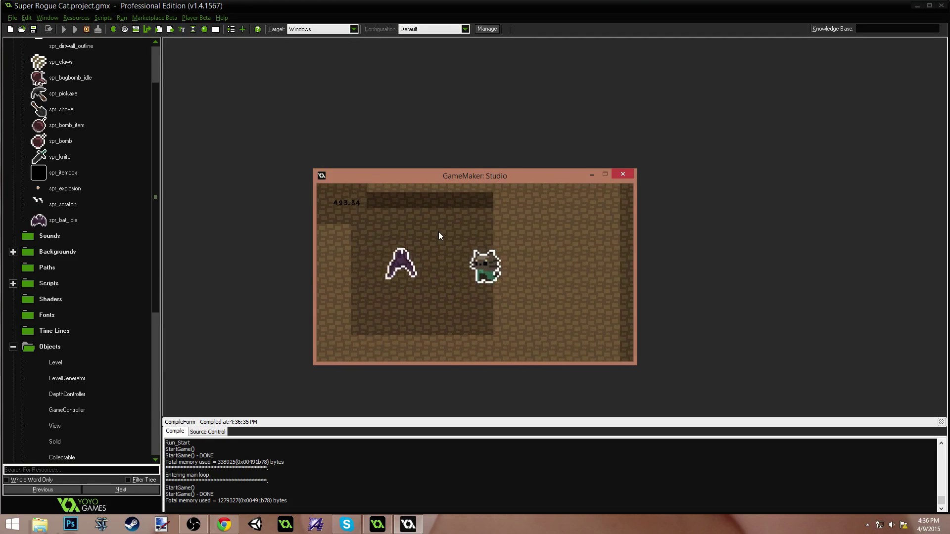
pyautogui.press('w')
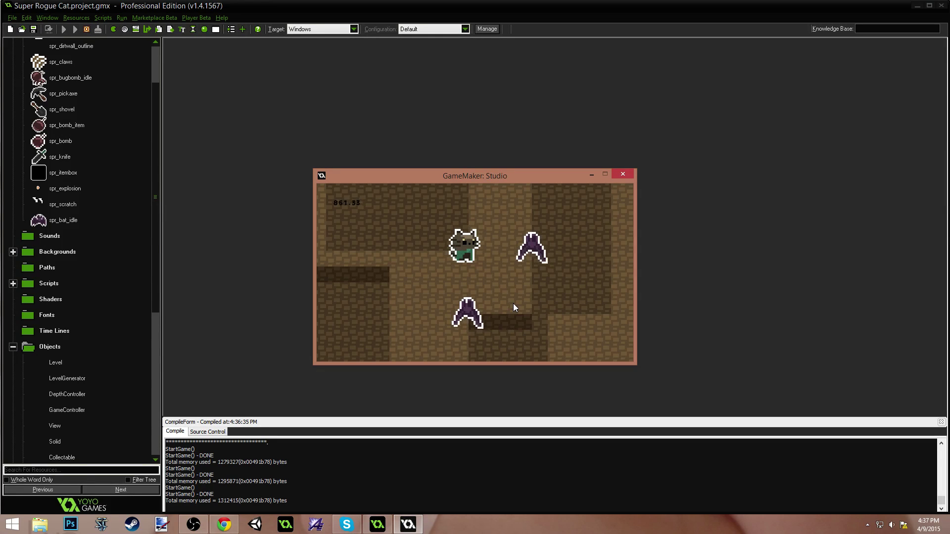
pyautogui.click(625, 174)
# Step: Open the first frame of spr_bat_idle, shift the bat's head and middle down one pixel, and accept the image
pyautogui.doubleClick(63, 221)
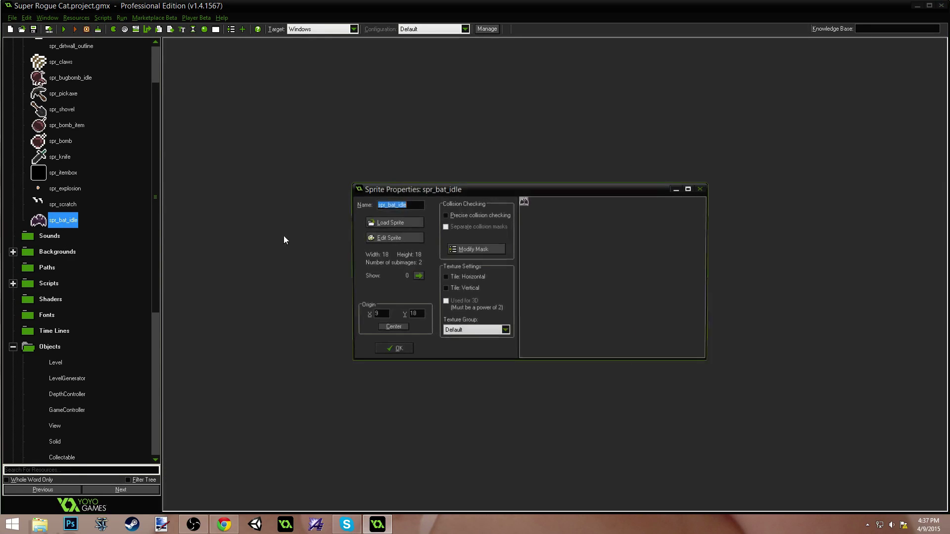
pyautogui.click(390, 238)
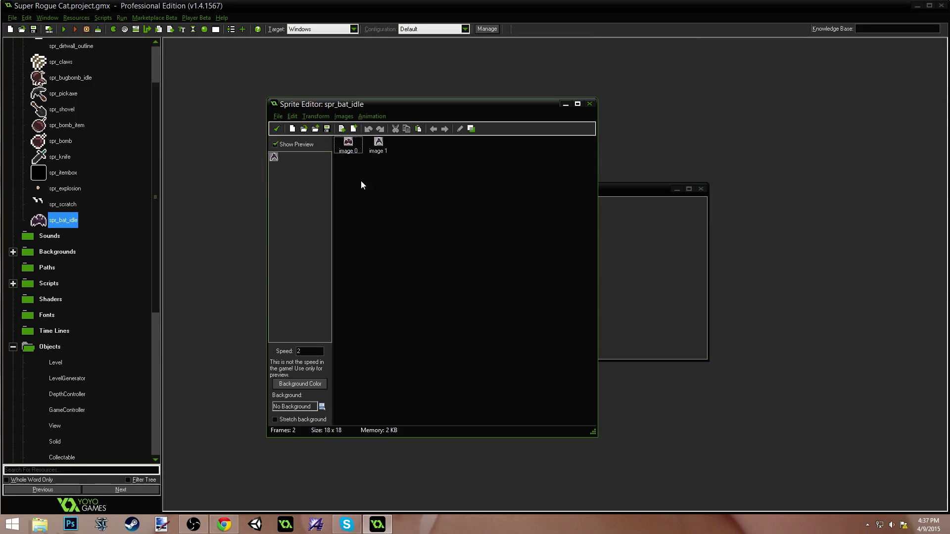
pyautogui.doubleClick(350, 148)
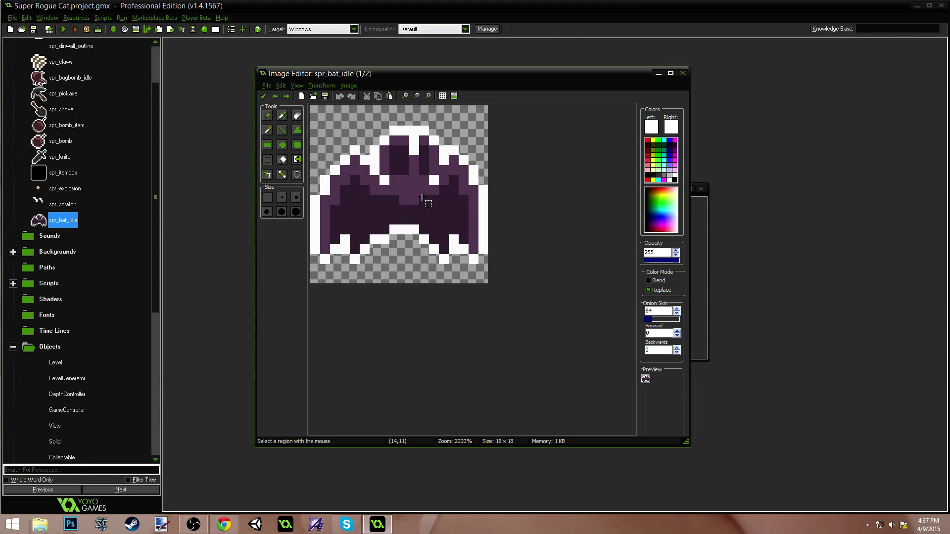
pyautogui.moveTo(377, 124); pyautogui.dragTo(435, 241)
pyautogui.moveTo(412, 189); pyautogui.dragTo(414, 203)
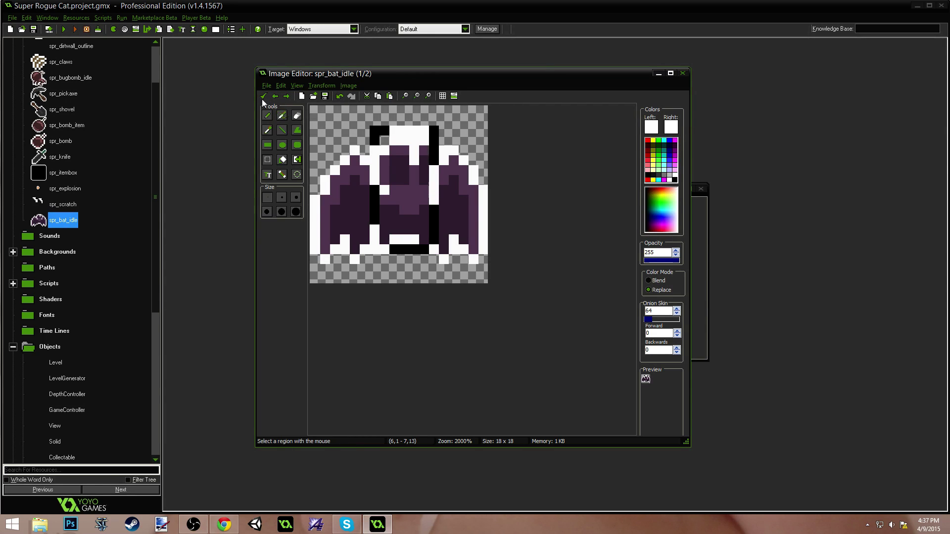
pyautogui.click(263, 95)
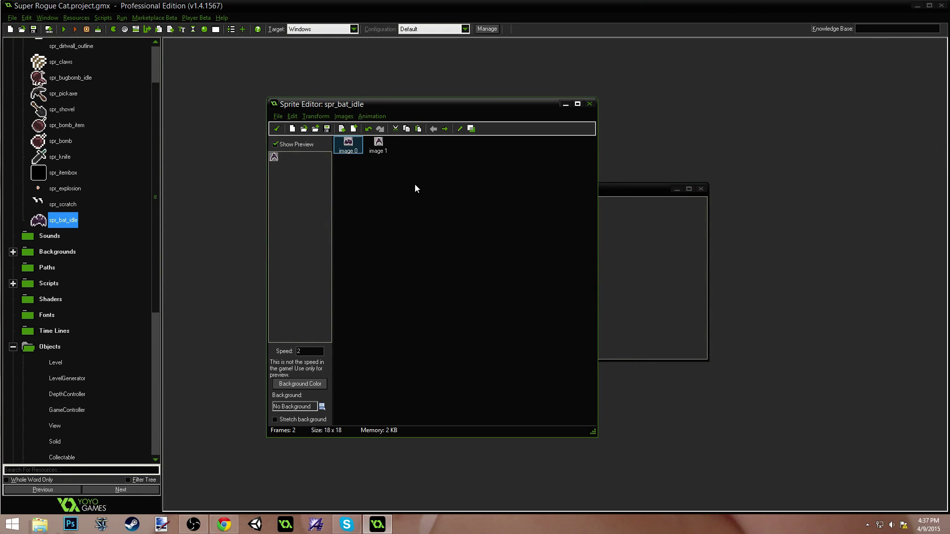
# Step: Shift the bat's face in the first frame down one more pixel and accept the image and spr_bat_idle properties
pyautogui.doubleClick(349, 146)
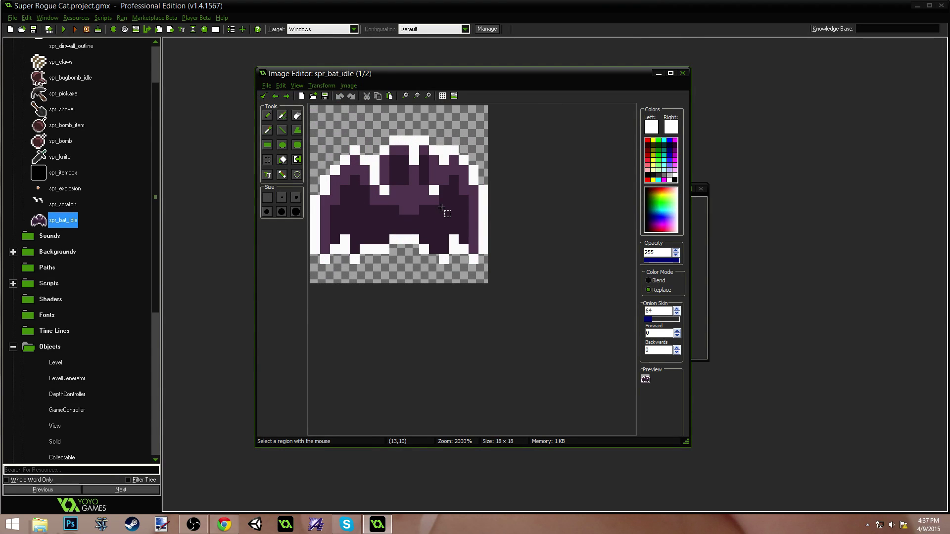
pyautogui.moveTo(381, 128); pyautogui.dragTo(417, 188)
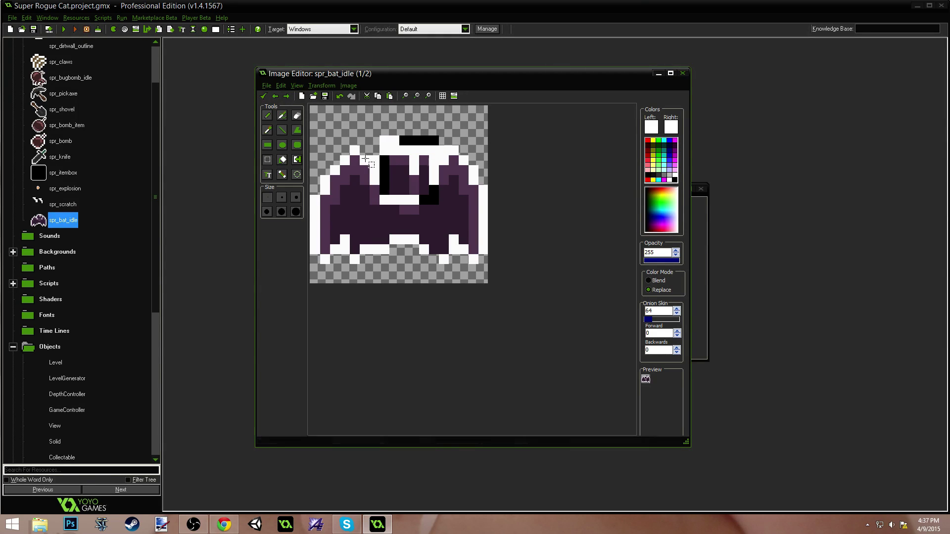
pyautogui.click(264, 96)
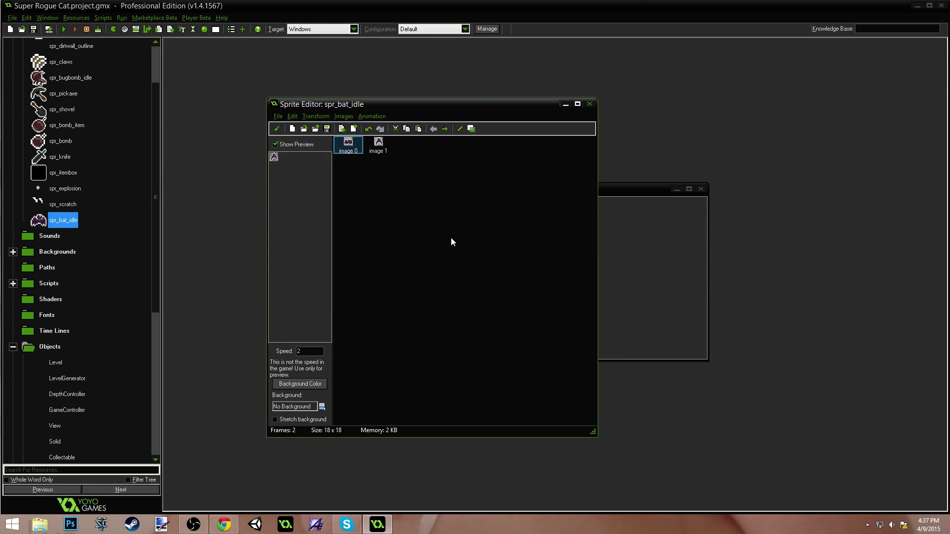
pyautogui.click(279, 131)
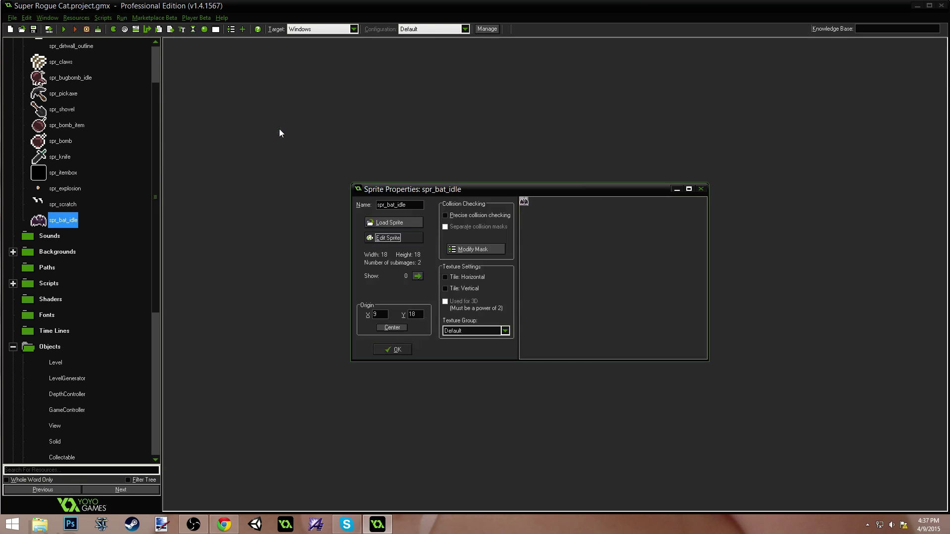
pyautogui.click(384, 349)
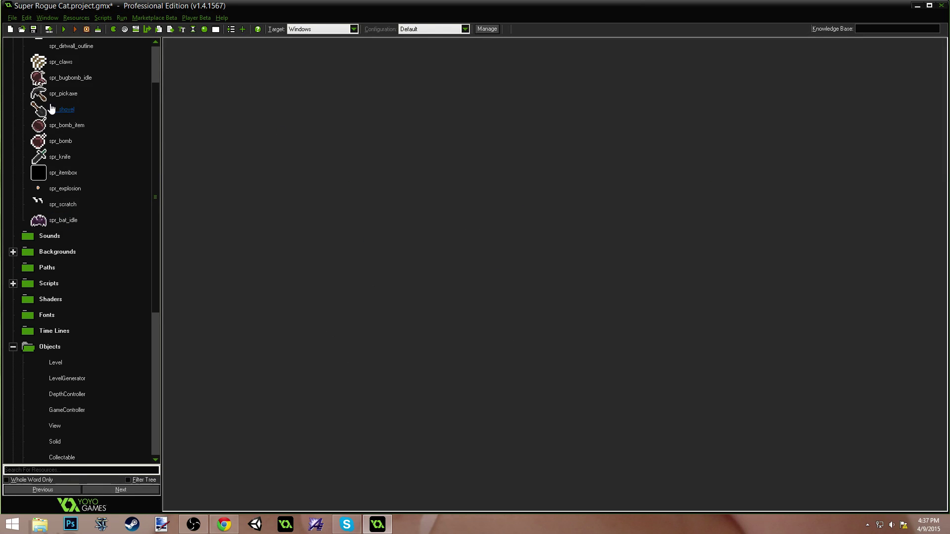
# Step: Run the game and test attacking the nearest bat and throwing a bomb beside it
pyautogui.click(63, 30)
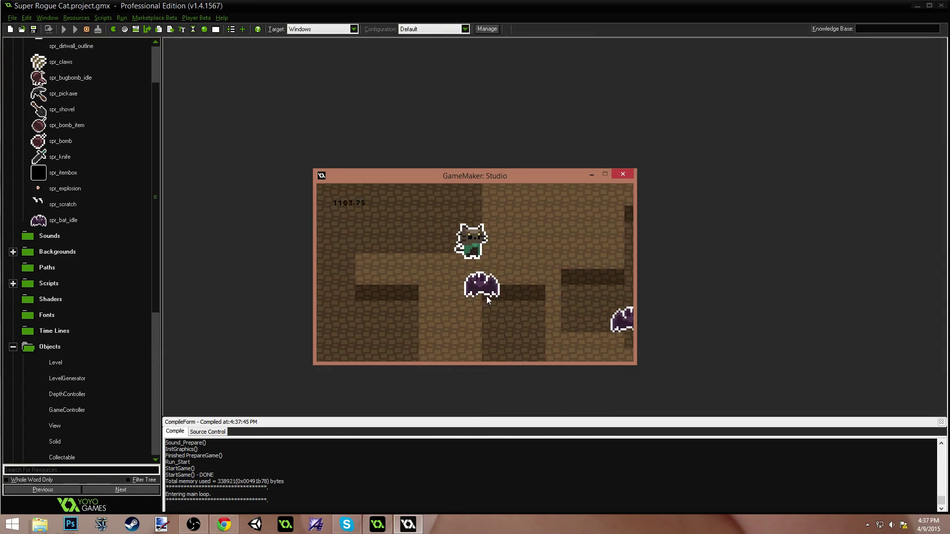
pyautogui.click(483, 300)
pyautogui.click(467, 301)
pyautogui.click(490, 308)
pyautogui.click(498, 310)
pyautogui.click(498, 310)
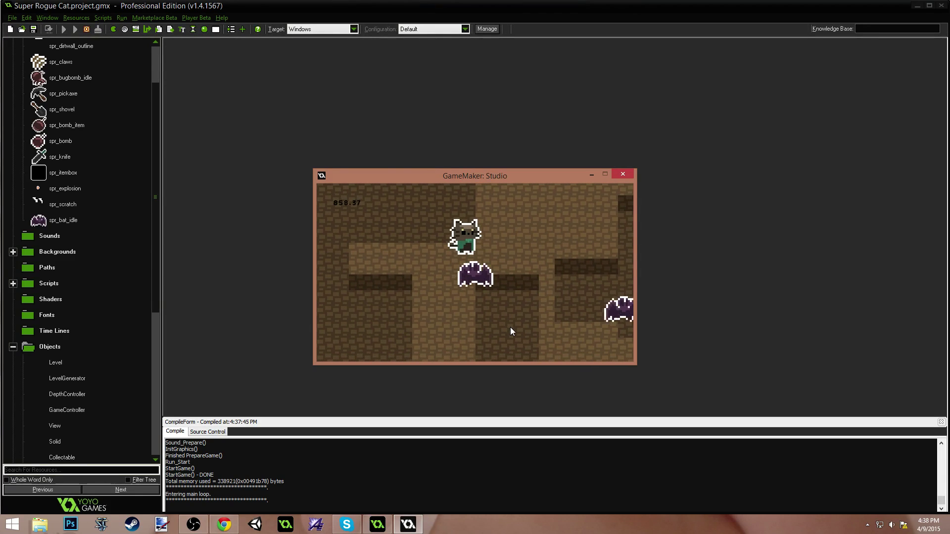
pyautogui.press('a')
pyautogui.rightClick(464, 286)
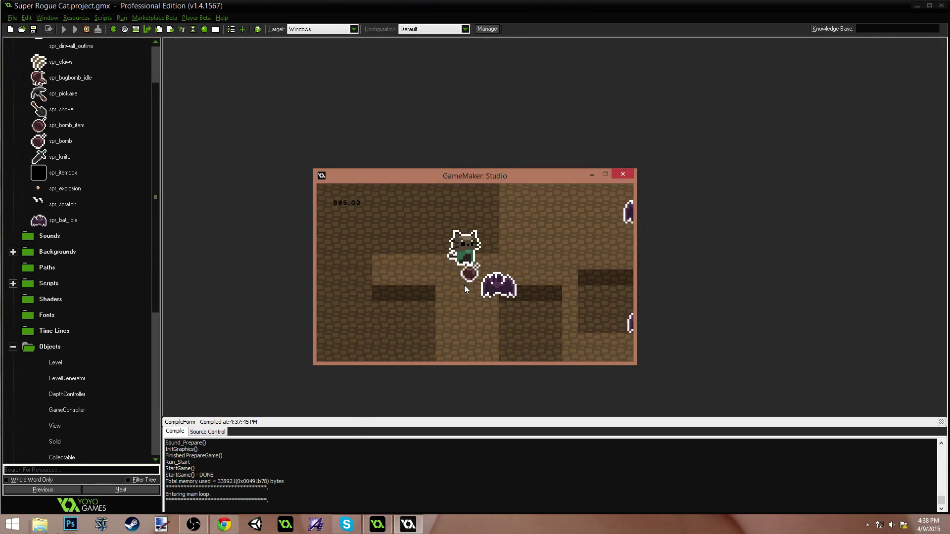
pyautogui.press('a')
pyautogui.press('s')
pyautogui.press('s')
pyautogui.press('d')
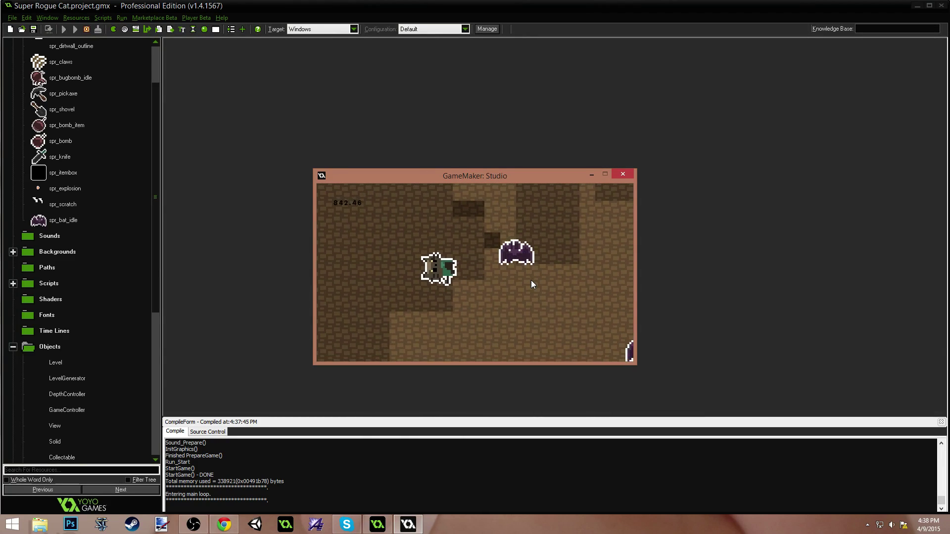
# Step: Restart the level and test attacks while moving the cat upward
pyautogui.press('r')
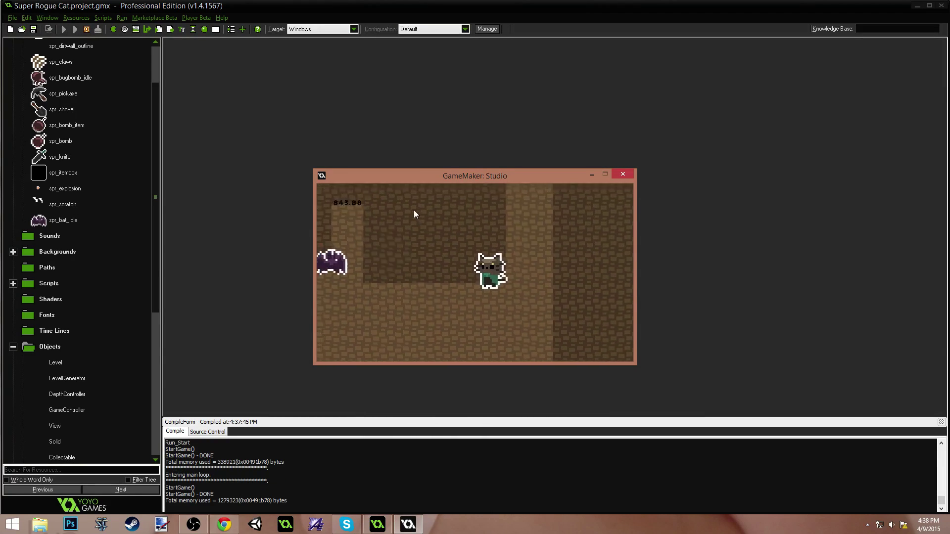
pyautogui.click(420, 207)
pyautogui.click(411, 213)
pyautogui.press('w')
pyautogui.click(402, 252)
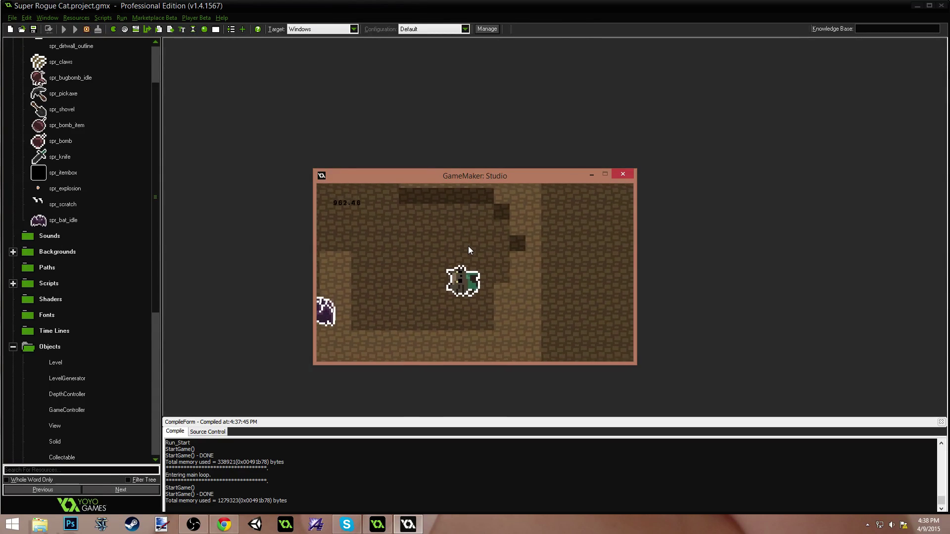
# Step: Restart the level again and fight the group of bats while moving up through the cave
pyautogui.press('r')
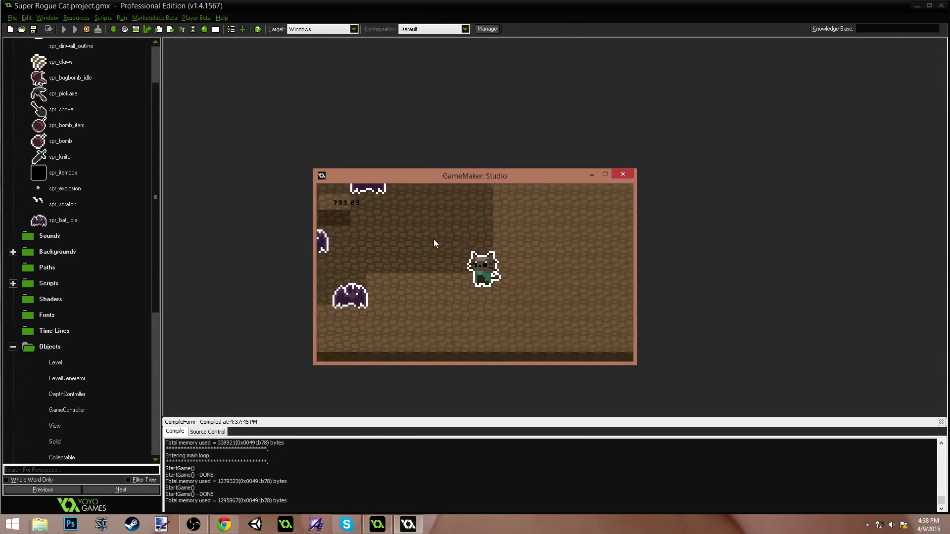
pyautogui.click(433, 241)
pyautogui.click(406, 244)
pyautogui.click(391, 251)
pyautogui.press('w')
pyautogui.click(390, 250)
pyautogui.press('a')
pyautogui.press('w')
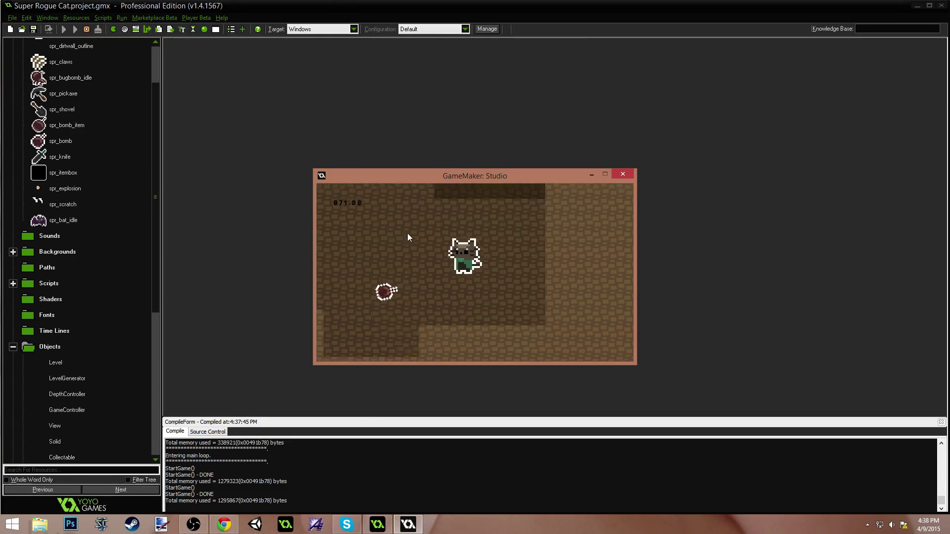
pyautogui.click(414, 228)
pyautogui.press('a')
pyautogui.press('w')
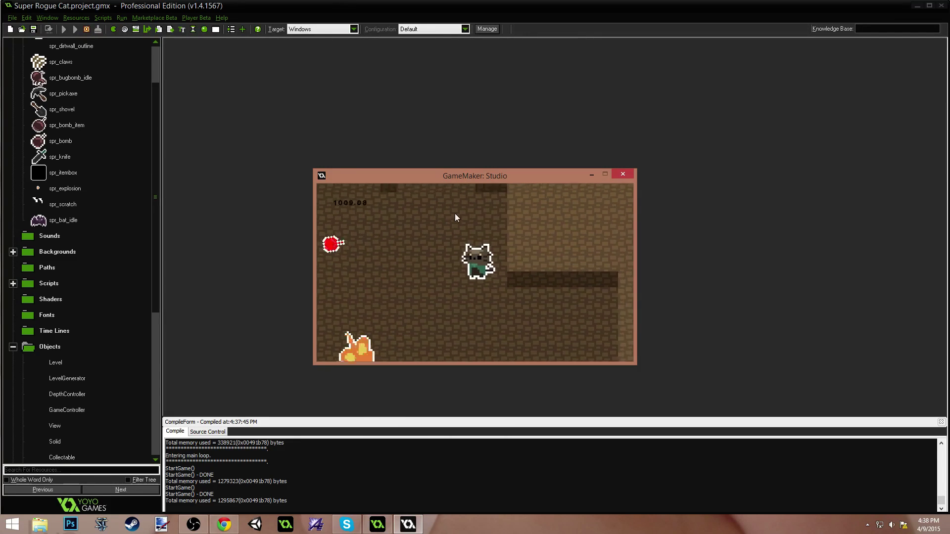
pyautogui.press('w')
pyautogui.click(456, 218)
pyautogui.press('w')
pyautogui.press('a')
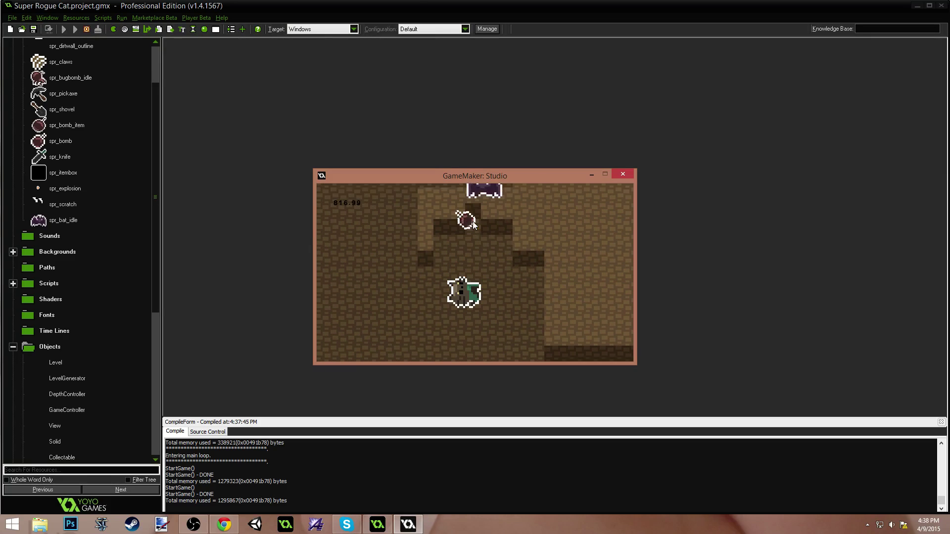
# Step: Restart the level, examine the bat's flapping animation beside the cat, and attack the bat
pyautogui.press('r')
pyautogui.press('a')
pyautogui.press('w')
pyautogui.press('s')
pyautogui.press('s')
pyautogui.press('d')
pyautogui.press('d')
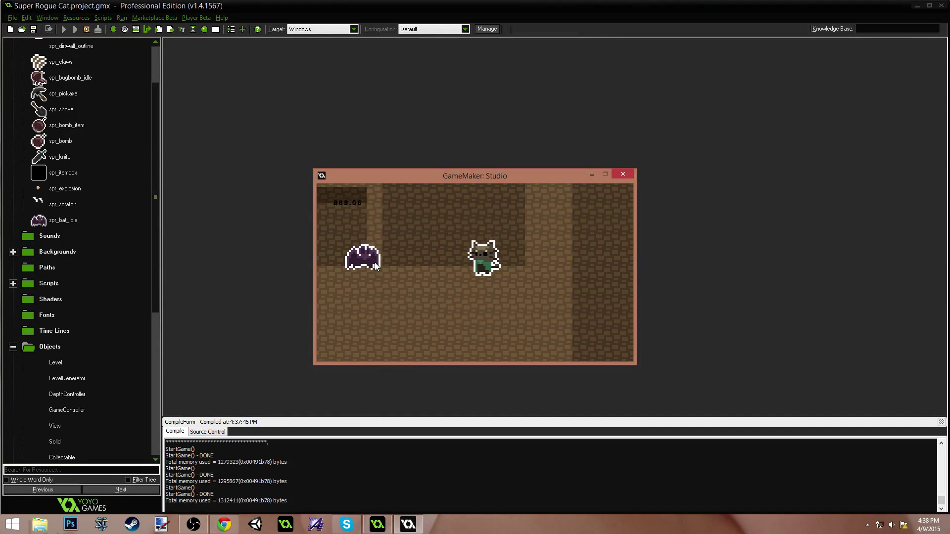
pyautogui.press('w')
pyautogui.press('a')
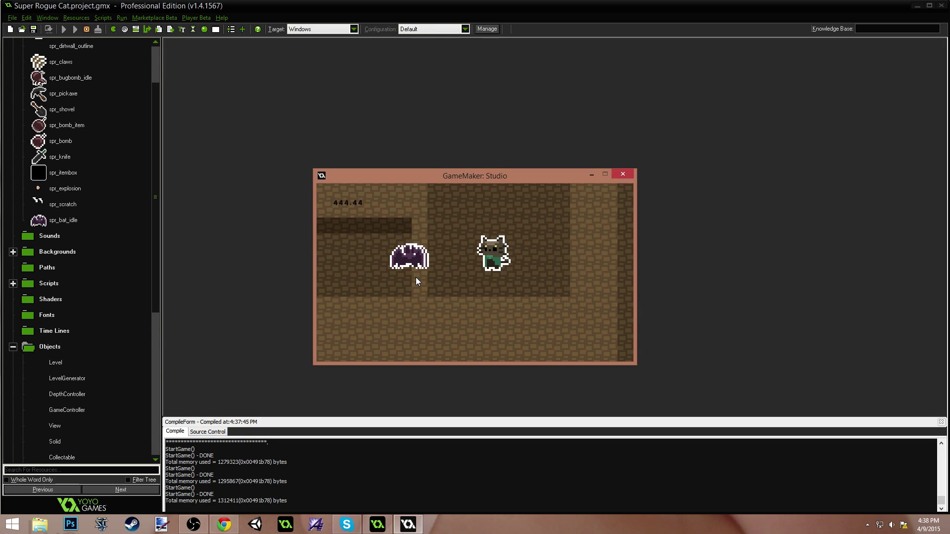
pyautogui.press('d')
pyautogui.click(415, 280)
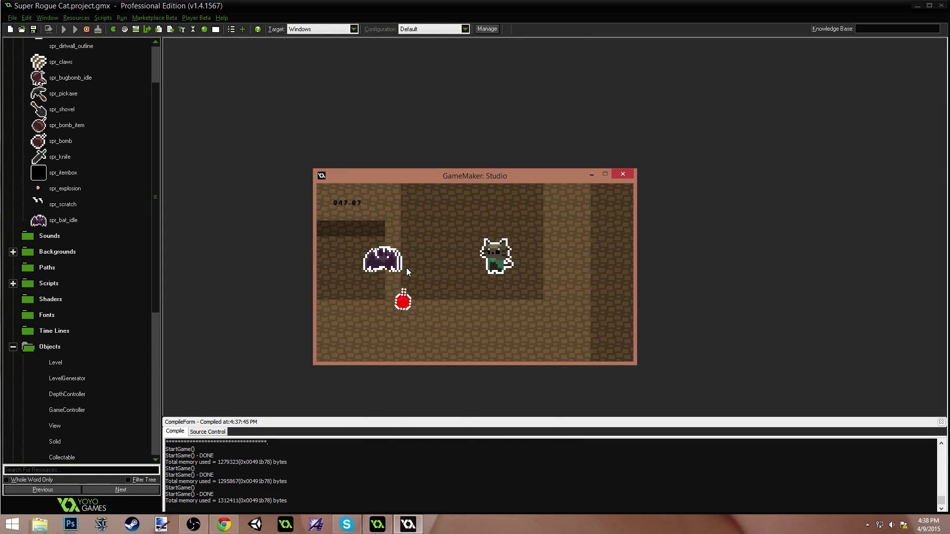
pyautogui.press('a')
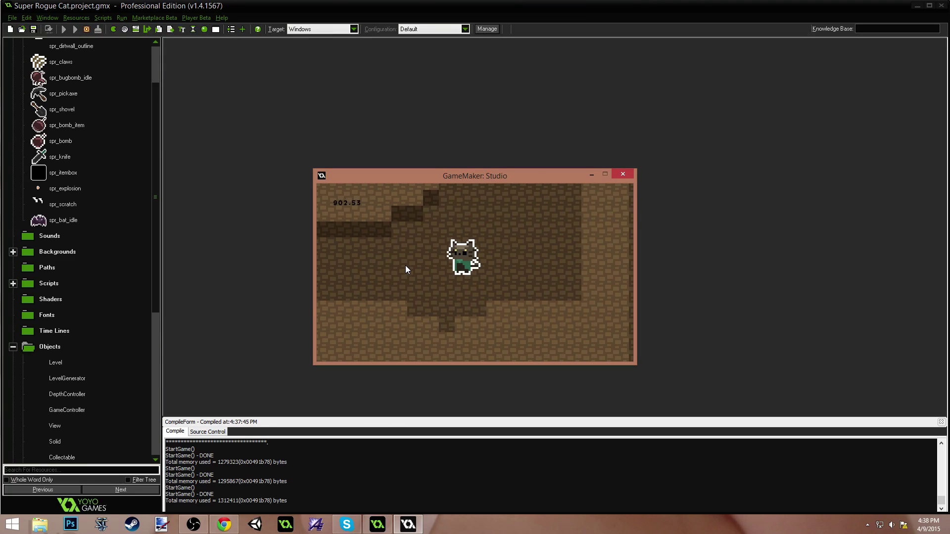
# Step: Throw a bomb toward the remaining bat and scratch at it while backing the cat away
pyautogui.press('d')
pyautogui.rightClick(394, 254)
pyautogui.click(395, 253)
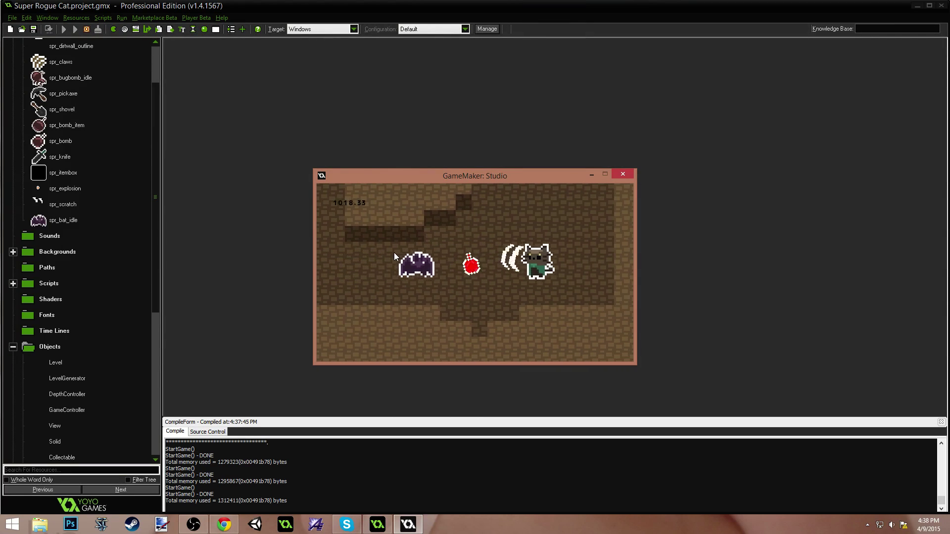
pyautogui.press('d')
pyautogui.click(396, 257)
pyautogui.click(396, 261)
pyautogui.click(397, 262)
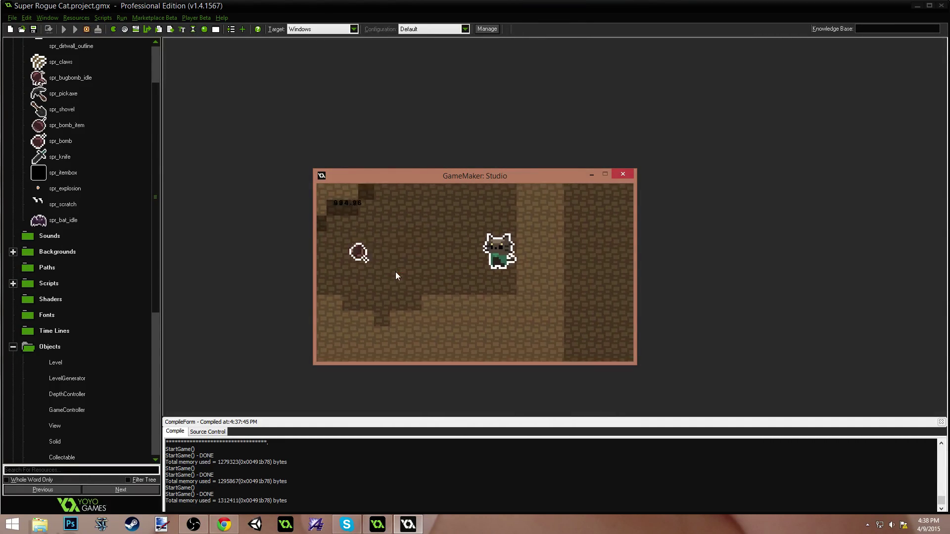
# Step: End the playtest and open the first frame of spr_bat_idle in the image editor
pyautogui.press('a')
pyautogui.click(626, 174)
pyautogui.doubleClick(60, 223)
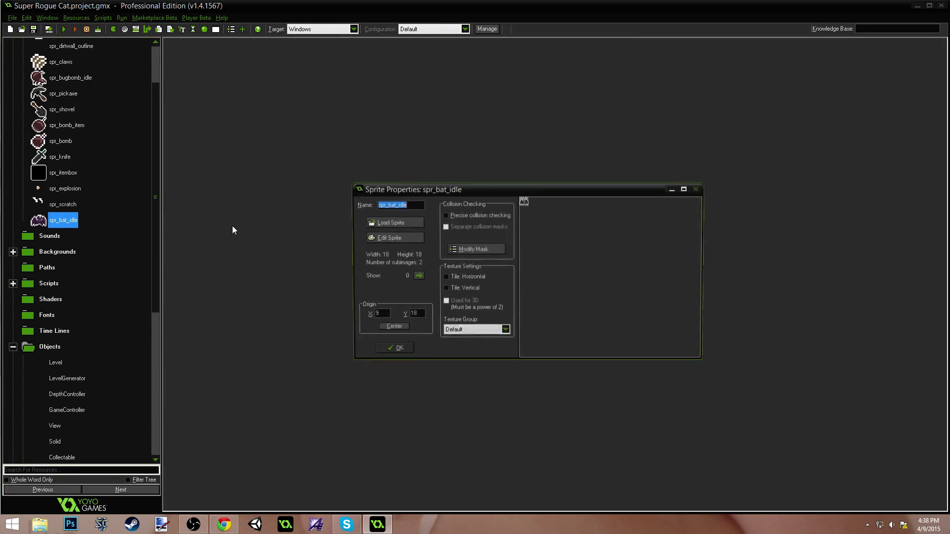
pyautogui.click(379, 239)
pyautogui.doubleClick(354, 148)
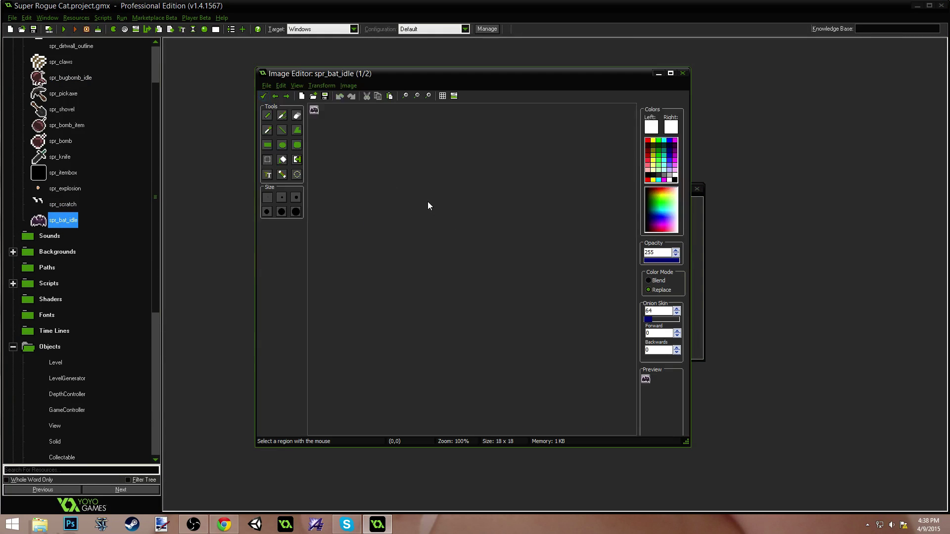
pyautogui.scroll(10, 431, 208)
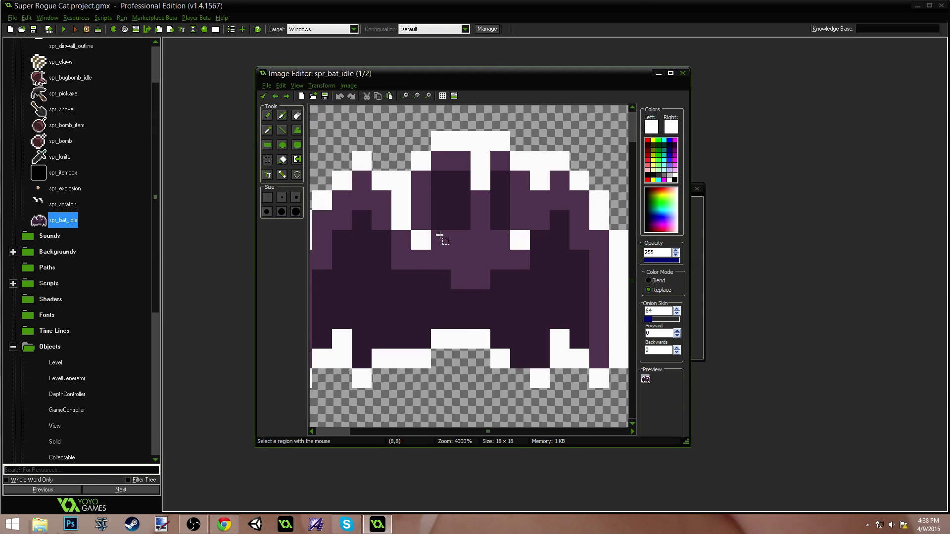
# Step: On the bat's second frame, pencil single light purple pixels onto the inner edges of both wings beside the body
pyautogui.press('Right')
pyautogui.press('Right')
pyautogui.press('Right')
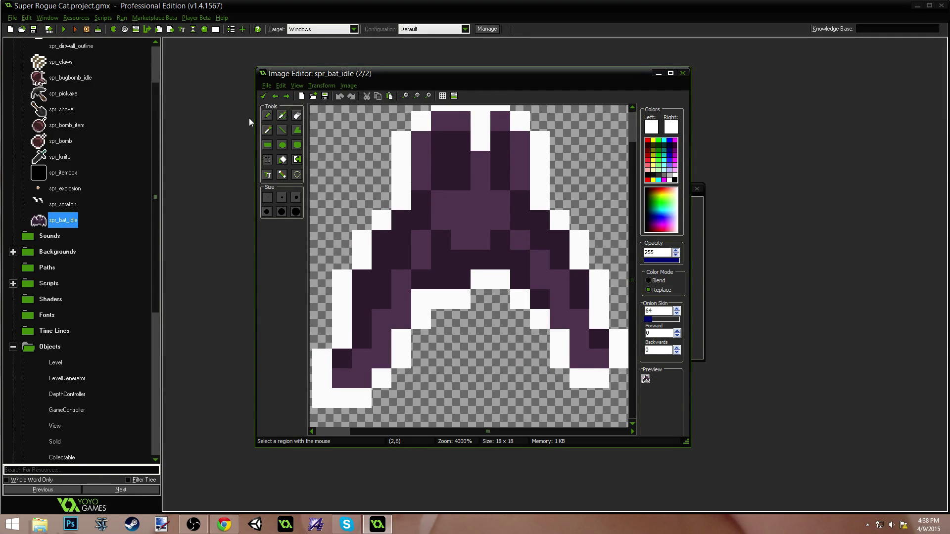
pyautogui.click(267, 118)
pyautogui.keyDown('ctrl'); pyautogui.click(418, 253); pyautogui.keyUp('ctrl')
pyautogui.click(424, 275)
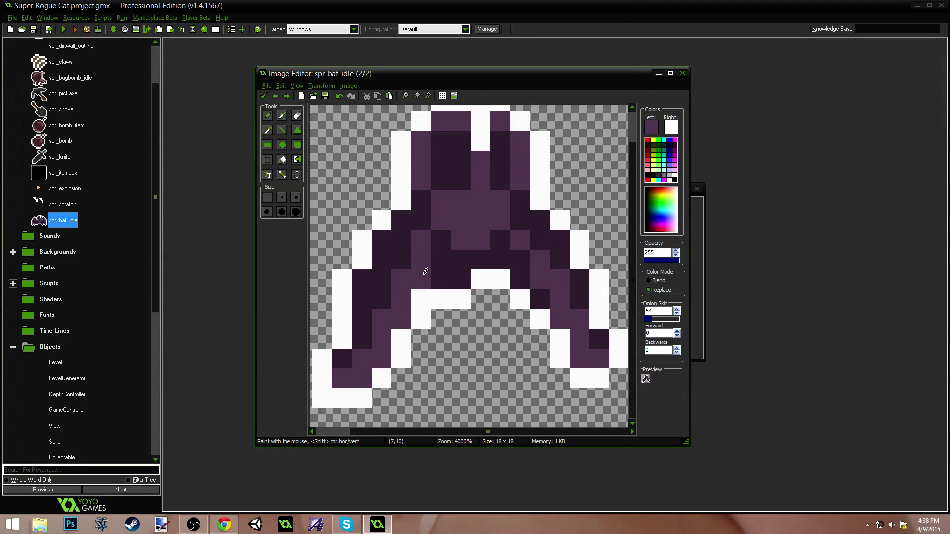
pyautogui.click(524, 257)
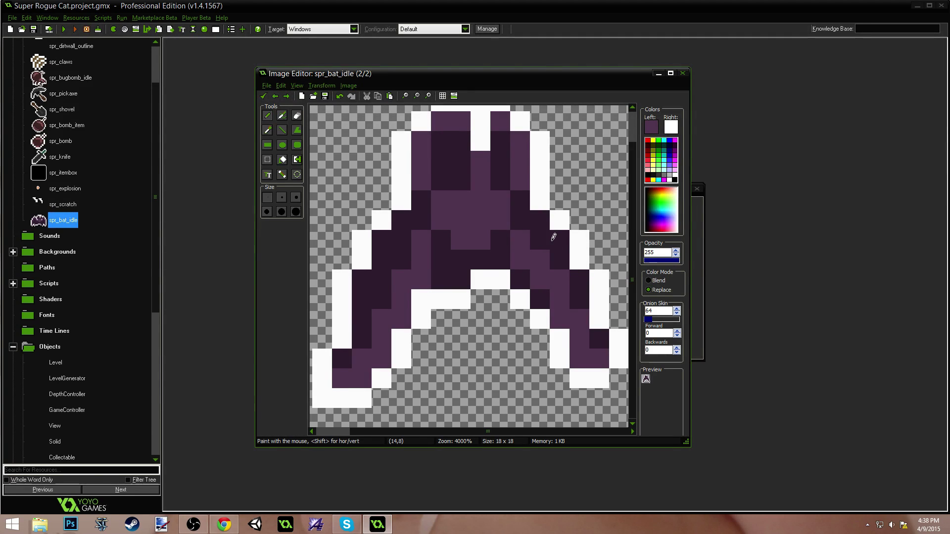
# Step: Reshade the second frame's right wing with a light purple diagonal along its inner edge and a dark purple pixel above it
pyautogui.scroll(-1, 495, 240)
pyautogui.scroll(-1, 492, 241)
pyautogui.scroll(3, 489, 237)
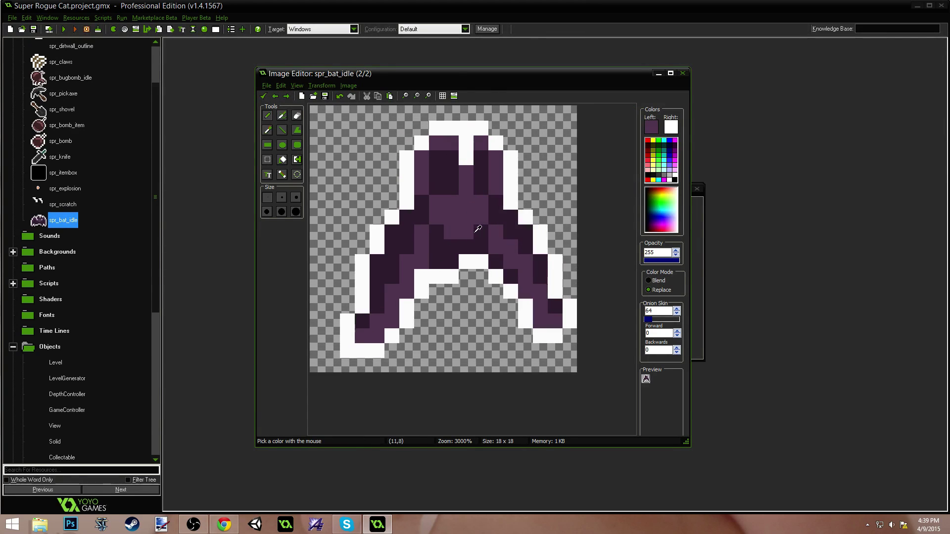
pyautogui.keyDown('ctrl'); pyautogui.click(461, 252); pyautogui.keyUp('ctrl')
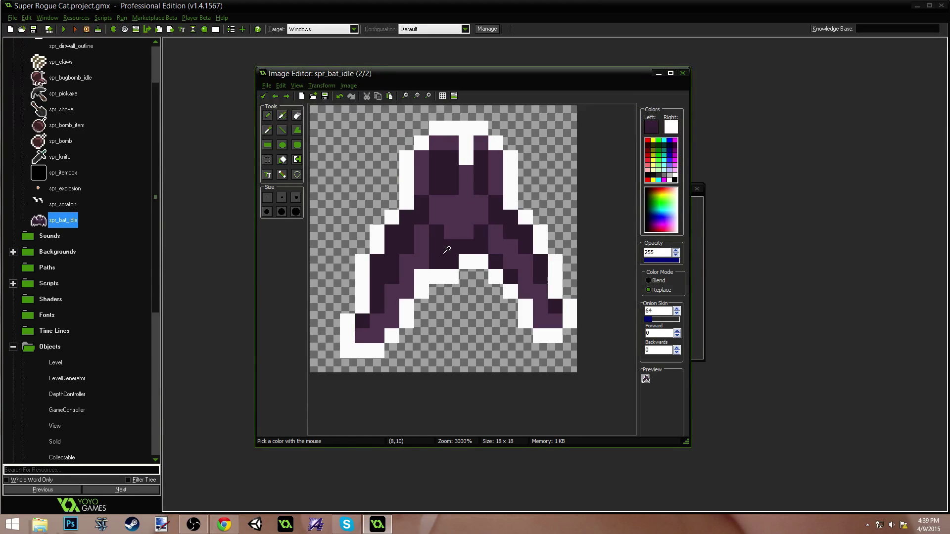
pyautogui.keyDown('ctrl'); pyautogui.click(492, 245); pyautogui.keyUp('ctrl')
pyautogui.moveTo(494, 250); pyautogui.dragTo(515, 270)
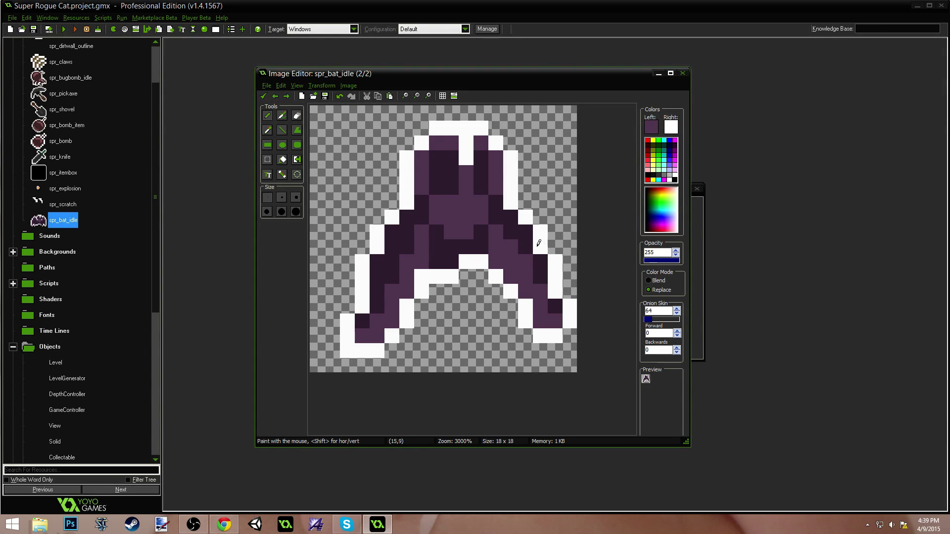
pyautogui.keyDown('ctrl'); pyautogui.click(520, 240); pyautogui.keyUp('ctrl')
pyautogui.click(523, 258)
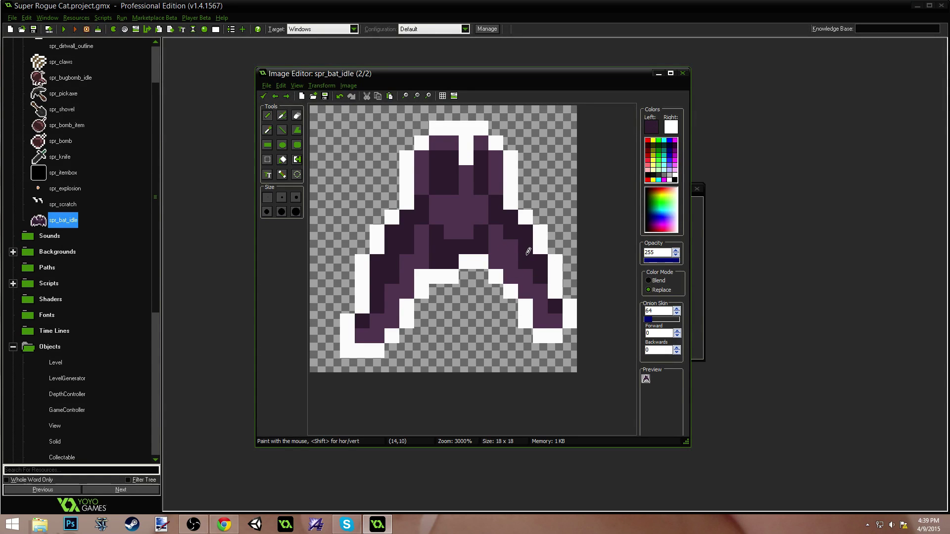
# Step: On the first frame, add a light purple pixel to each inner wing and a white outline pixel under the right wing
pyautogui.press('Left')
pyautogui.press('Right')
pyautogui.press('Left')
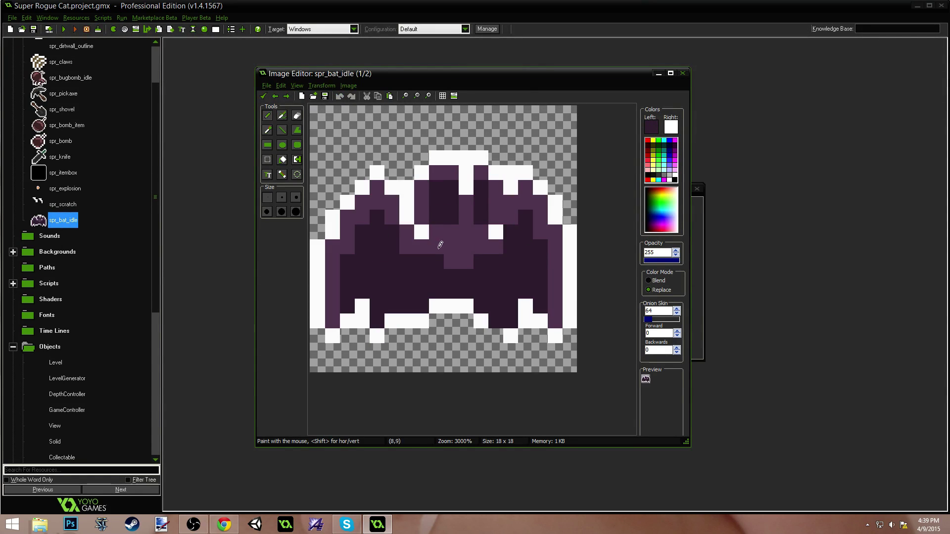
pyautogui.keyDown('ctrl'); pyautogui.click(407, 242); pyautogui.keyUp('ctrl')
pyautogui.click(392, 233)
pyautogui.click(515, 231)
pyautogui.keyDown('ctrl'); pyautogui.click(510, 335); pyautogui.keyUp('ctrl')
pyautogui.click(495, 336)
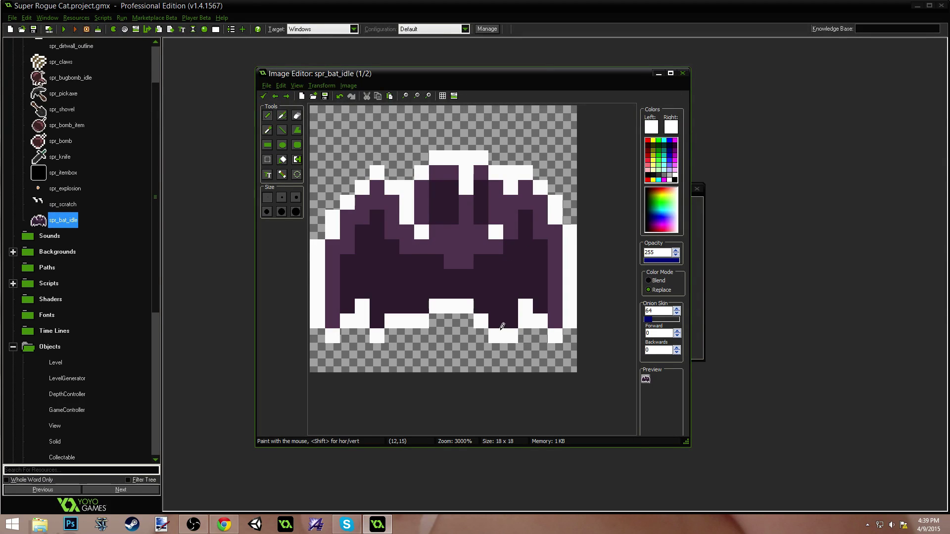
# Step: Check the second frame, then accept the edited images and close the spr_bat_idle sprite properties
pyautogui.press('Right')
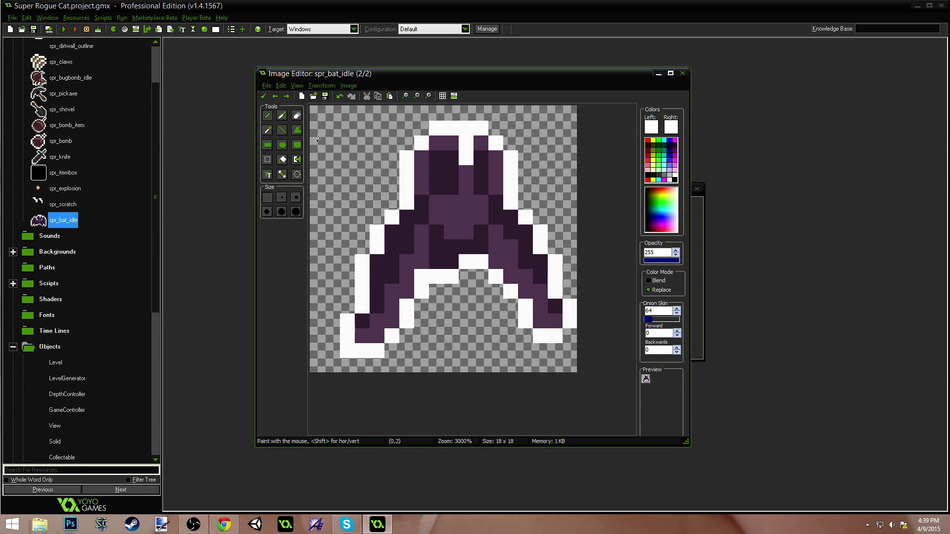
pyautogui.click(263, 96)
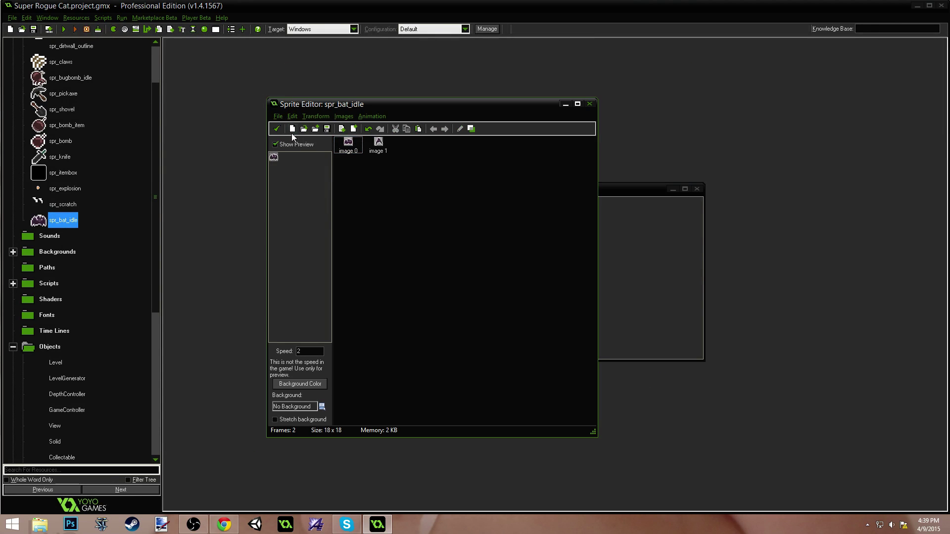
pyautogui.click(277, 129)
pyautogui.click(394, 349)
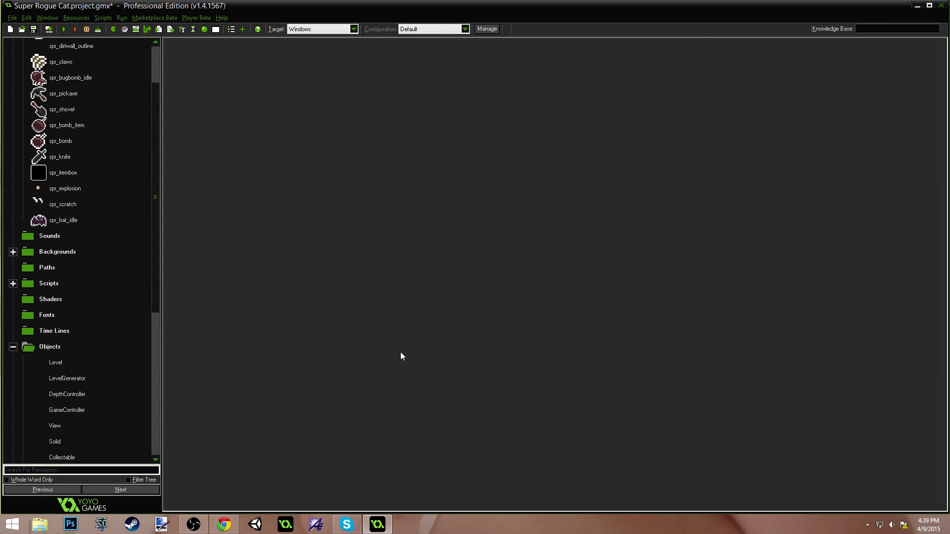
# Step: Collapse the Sprites and Objects folders in the resource tree and save the project
pyautogui.scroll(2, 156, 142)
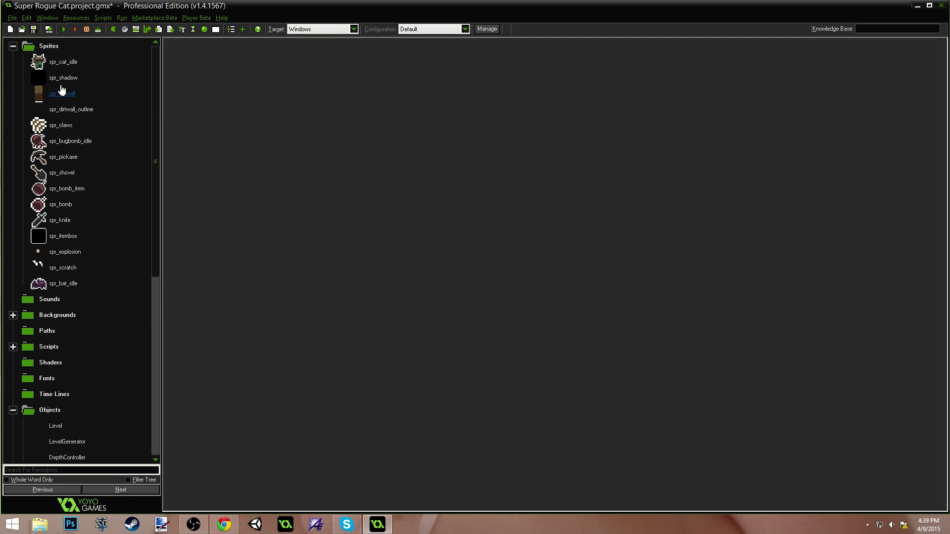
pyautogui.click(14, 47)
pyautogui.click(14, 172)
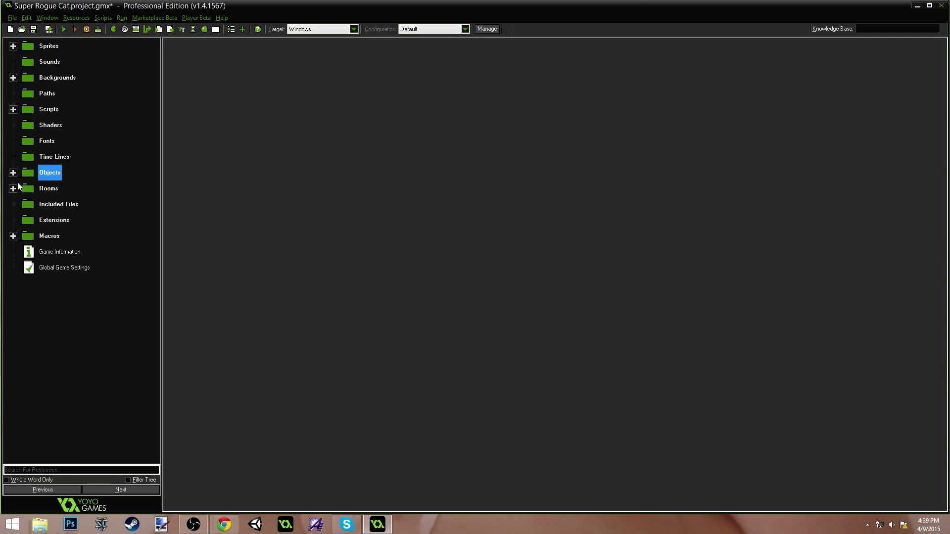
pyautogui.click(33, 30)
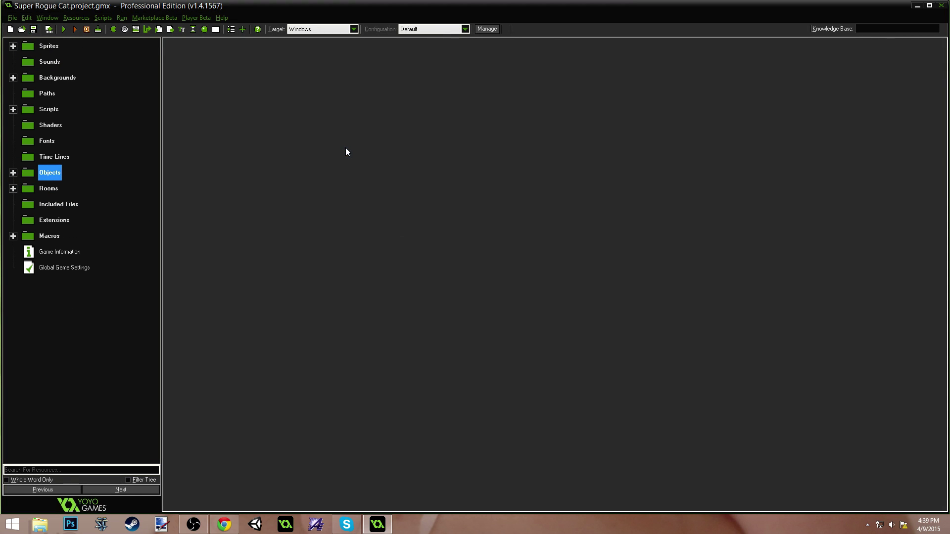